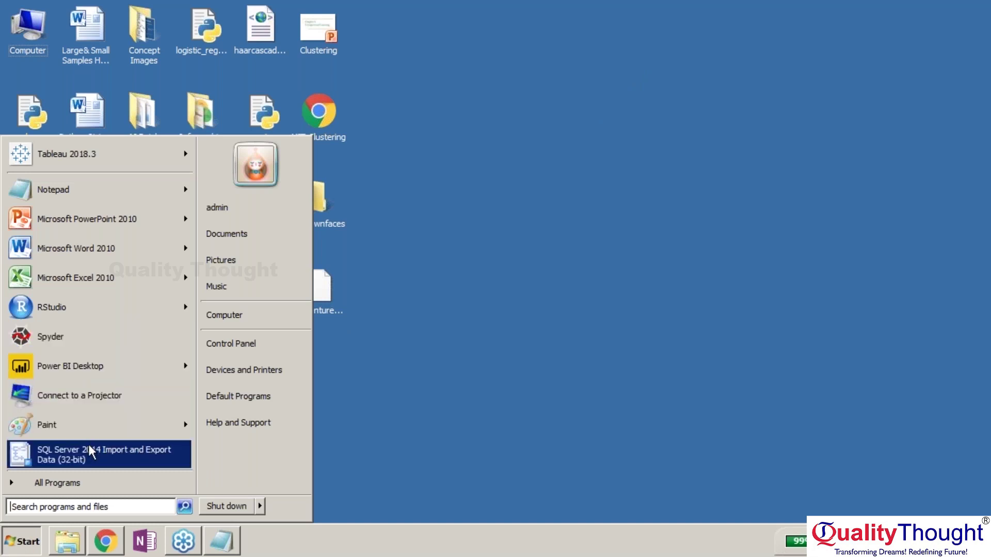
Step: Launch SQL Server 2014 Management Studio from the Start menu's Microsoft SQL Server 2014 folder
{"action": "left_click", "coordinate": [72, 484]}
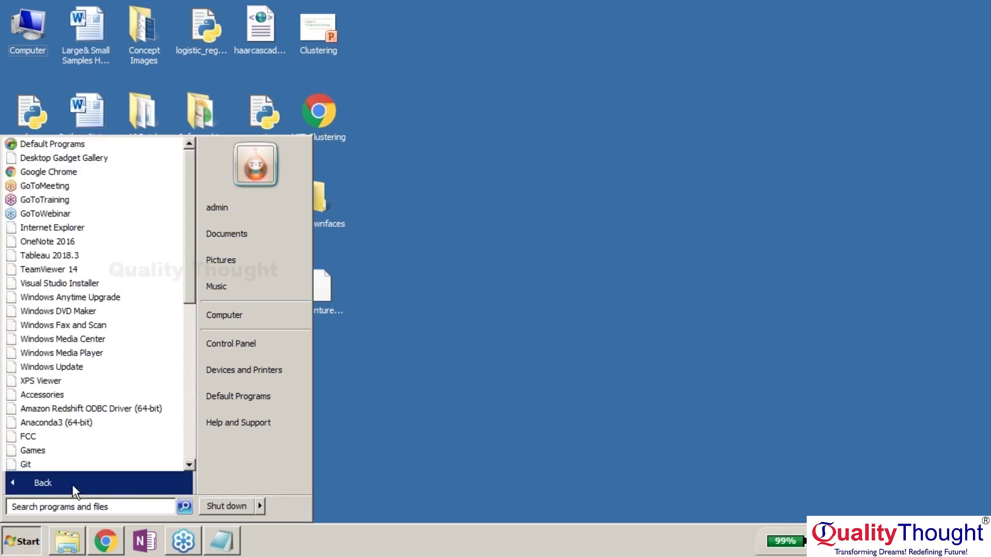
{"action": "left_click_drag", "start_coordinate": [188, 234], "coordinate": [184, 303]}
{"action": "left_click", "coordinate": [109, 410]}
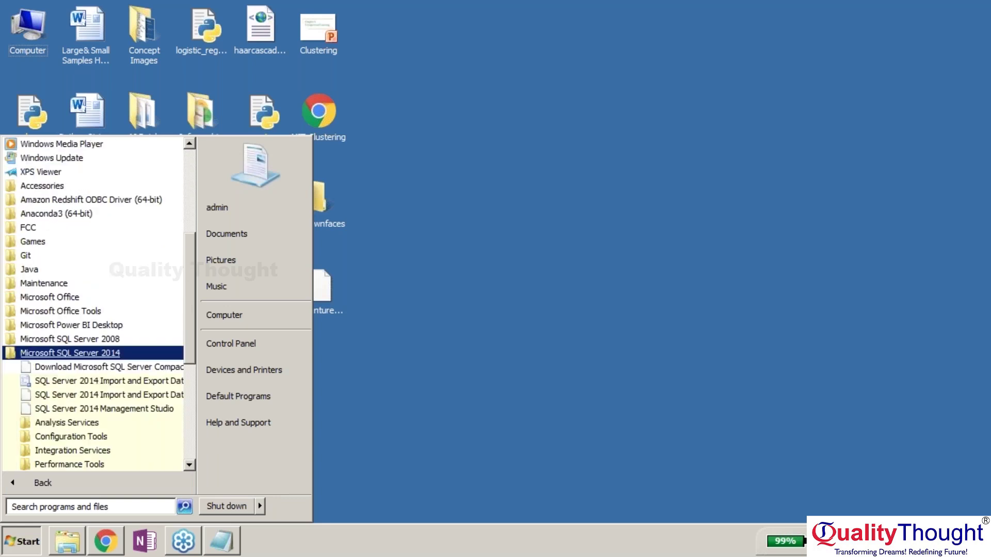
{"action": "left_click", "coordinate": [144, 396]}
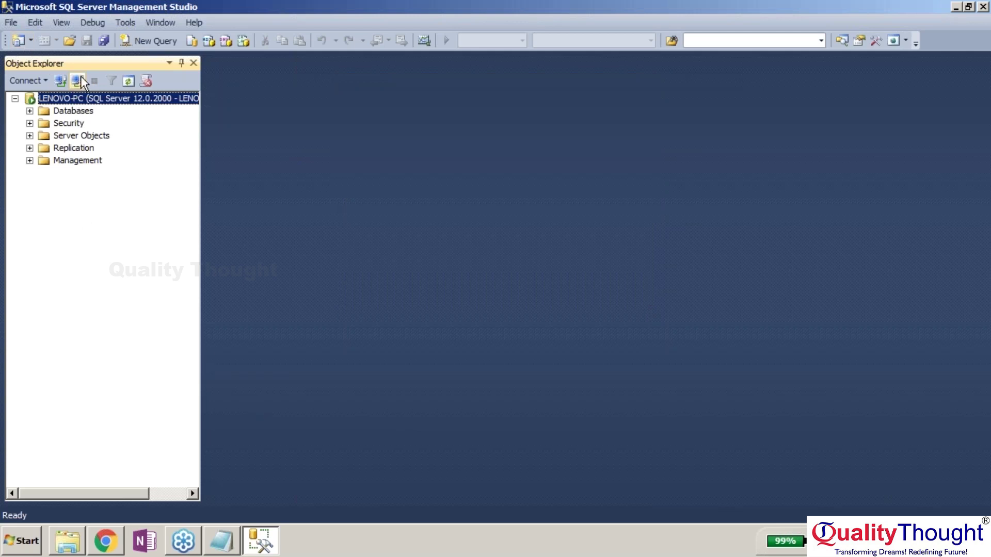
Step: Float and re-dock Object Explorer, then expand Databases to show System Databases and testdata
{"action": "double_click", "coordinate": [106, 65]}
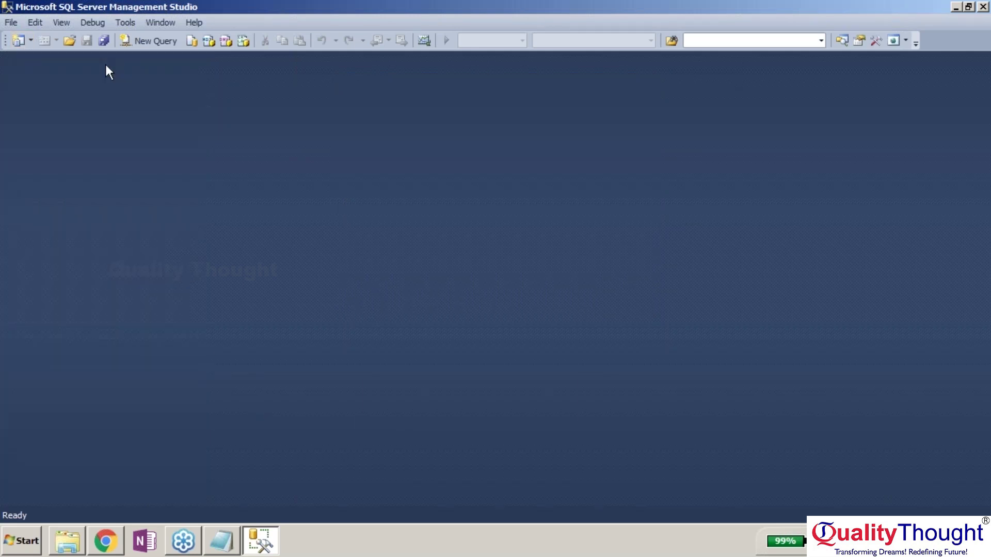
{"action": "left_click", "coordinate": [556, 302]}
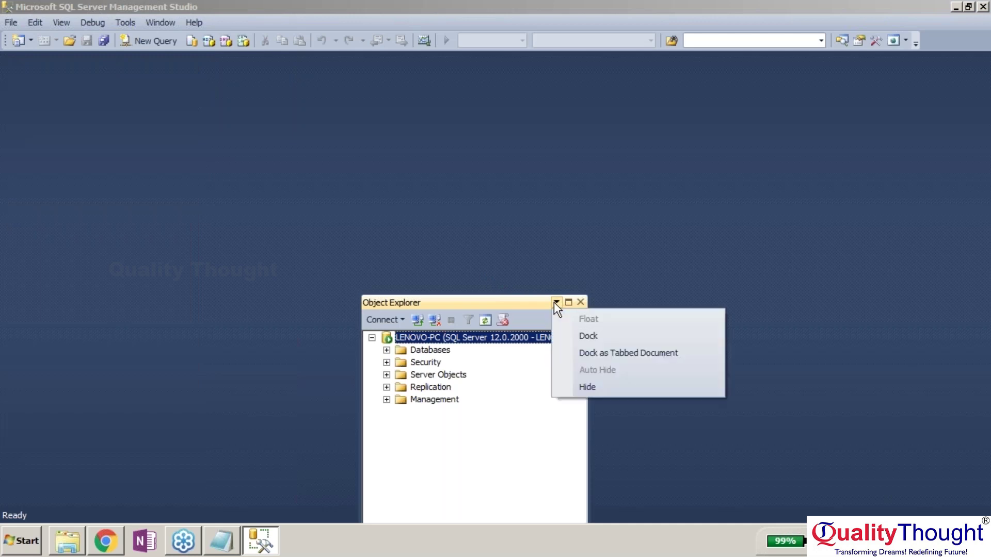
{"action": "left_click", "coordinate": [588, 336]}
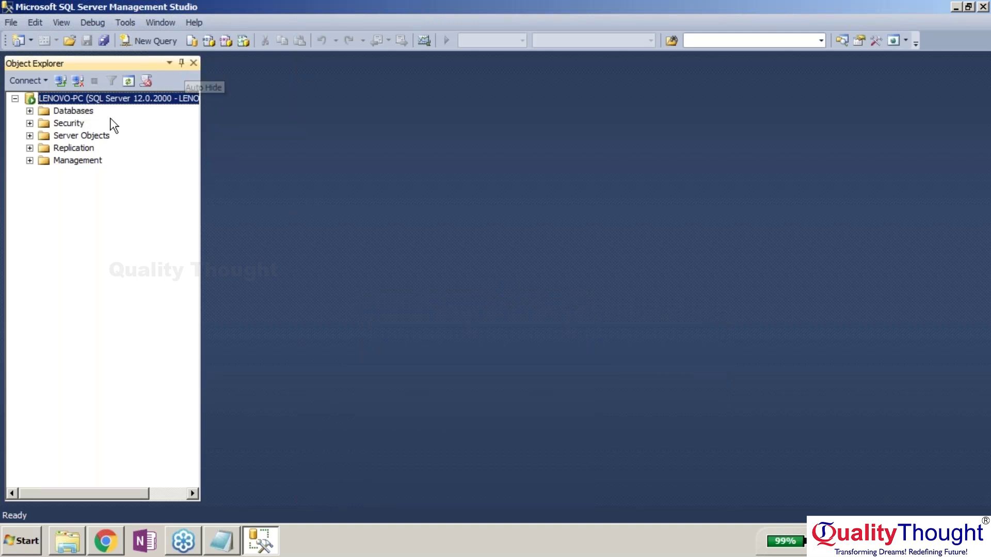
{"action": "left_click", "coordinate": [68, 112]}
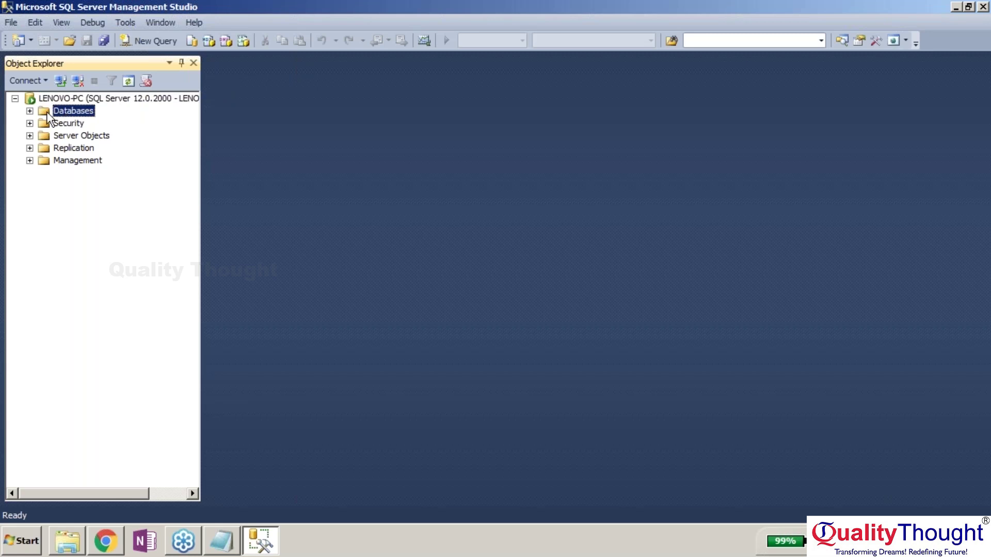
{"action": "left_click", "coordinate": [29, 111]}
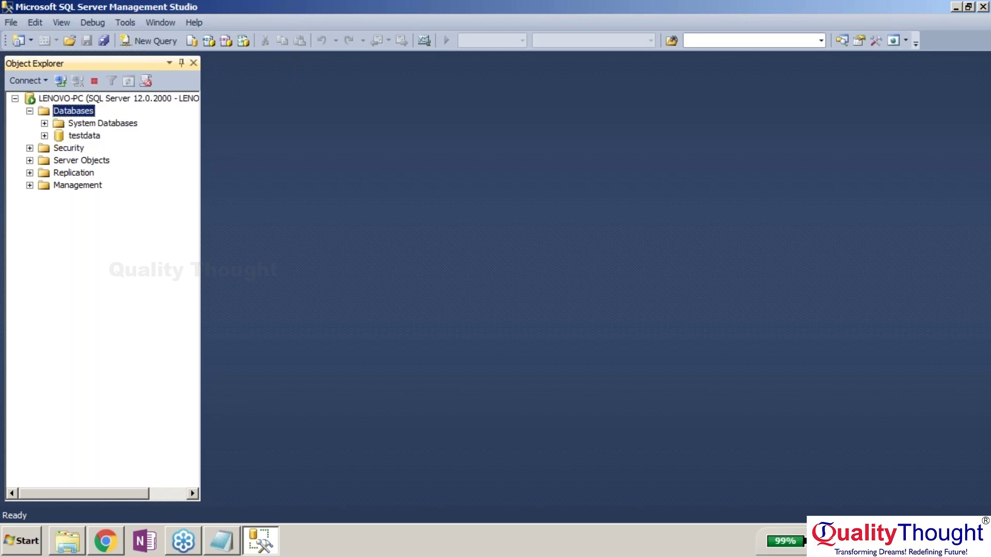
Step: Open Restore Database from the Databases folder, dismiss the feedback notification, and reposition the window
{"action": "right_click", "coordinate": [71, 112]}
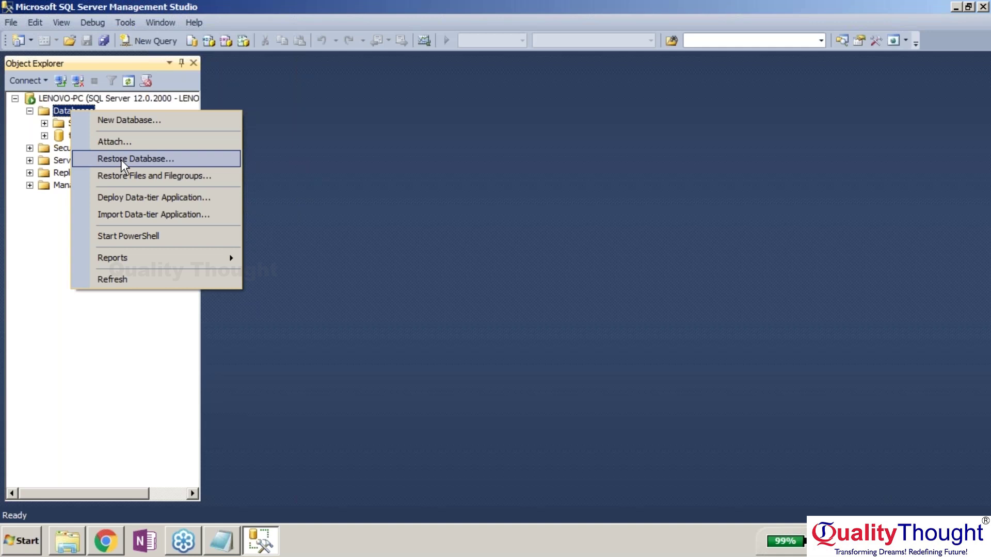
{"action": "left_click", "coordinate": [122, 161]}
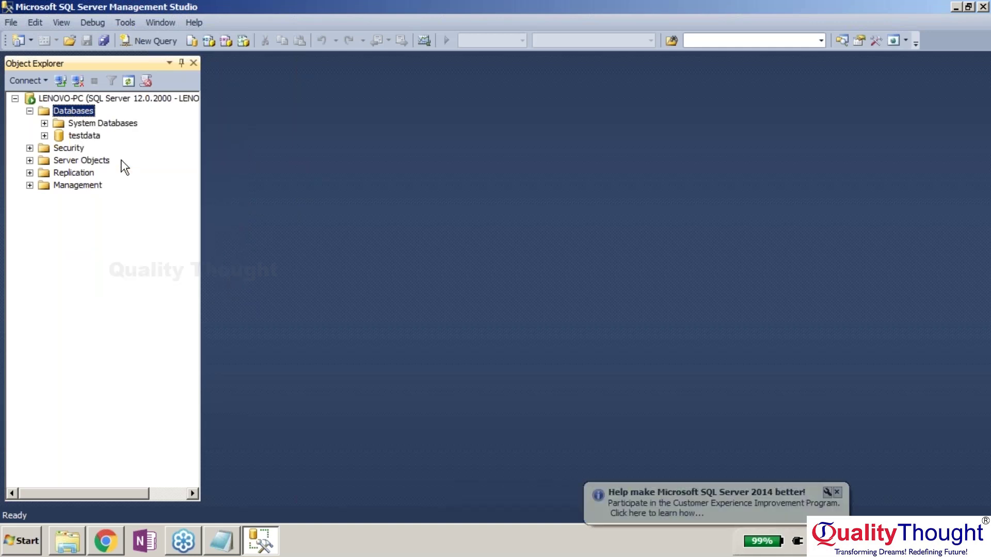
{"action": "left_click", "coordinate": [836, 493]}
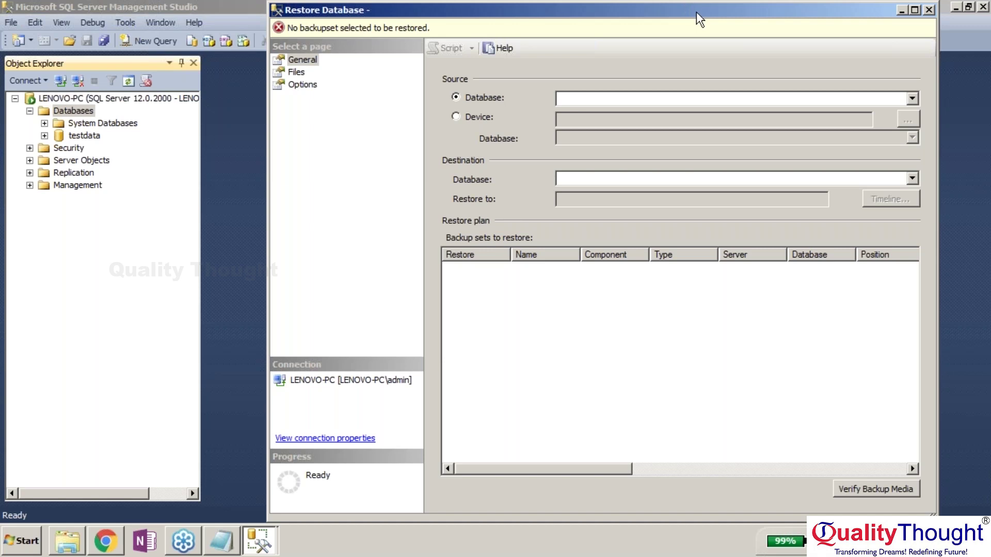
{"action": "left_click_drag", "start_coordinate": [693, 11], "coordinate": [500, 20]}
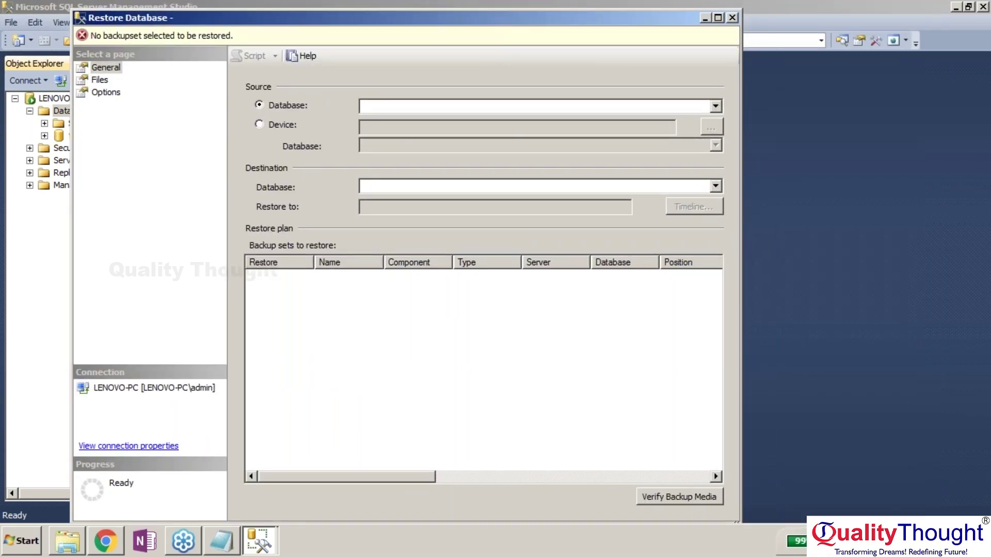
{"action": "key", "text": "XF86MonBrightnessDown"}
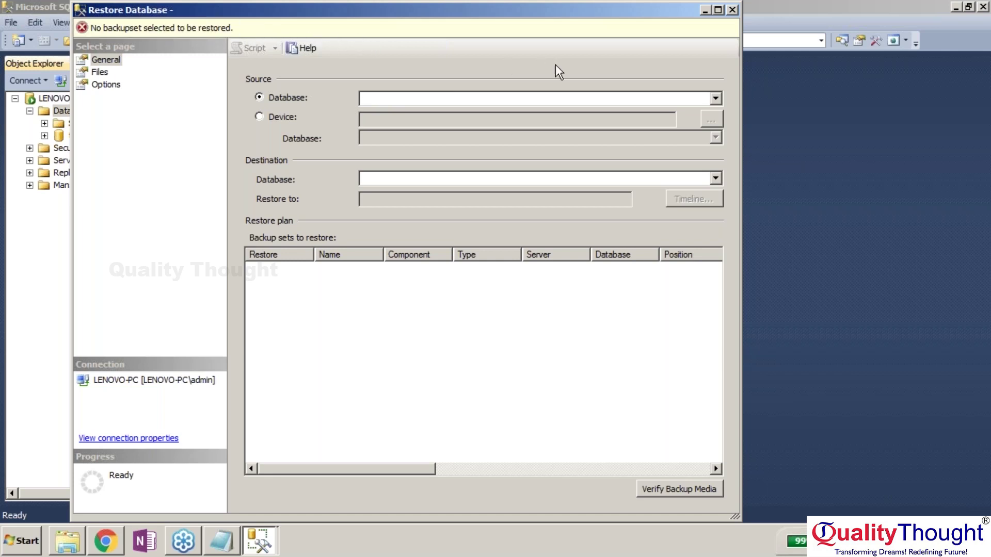
Step: Check the empty source database list and the General, Files and Options pages, then close the dialog
{"action": "left_click", "coordinate": [719, 98]}
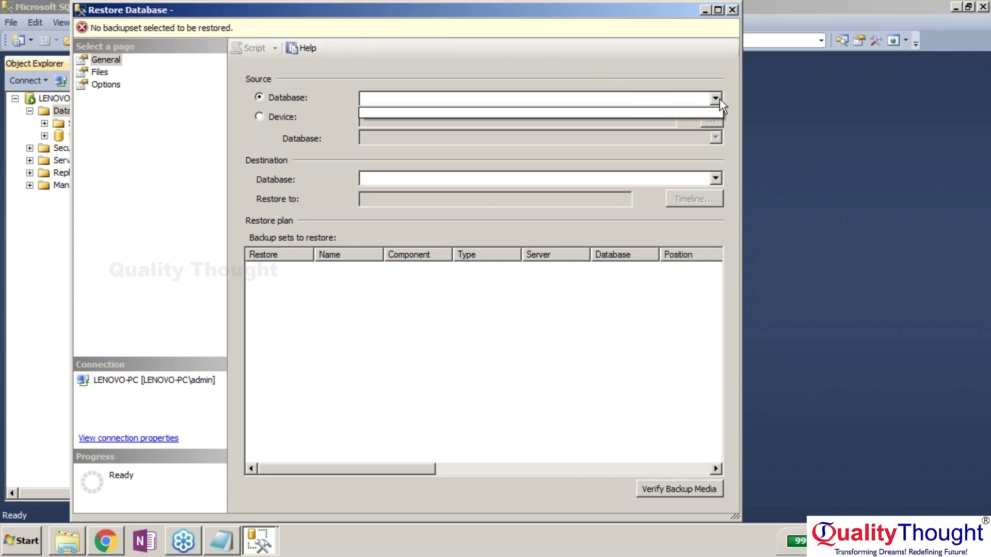
{"action": "left_click", "coordinate": [461, 99]}
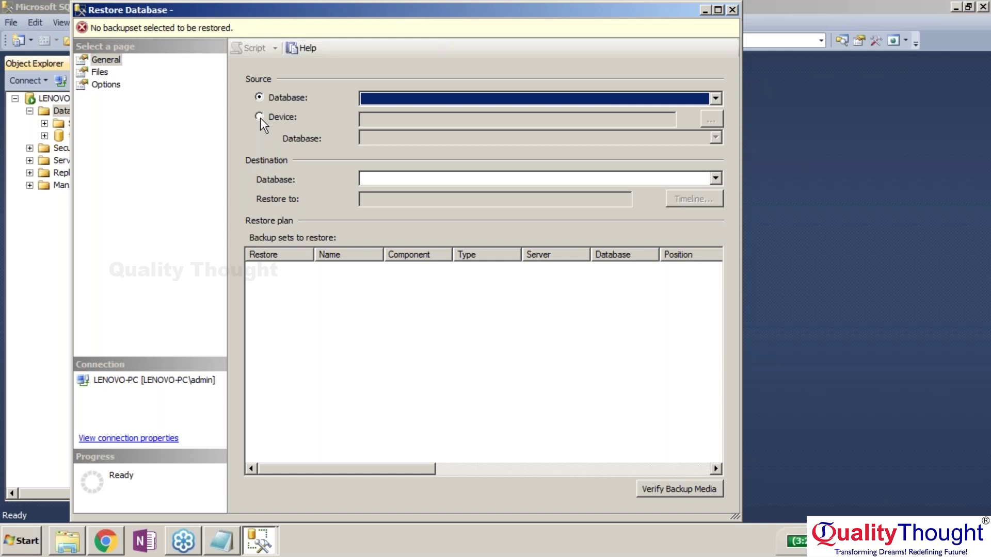
{"action": "left_click", "coordinate": [99, 72]}
{"action": "left_click", "coordinate": [103, 84]}
{"action": "left_click", "coordinate": [104, 59]}
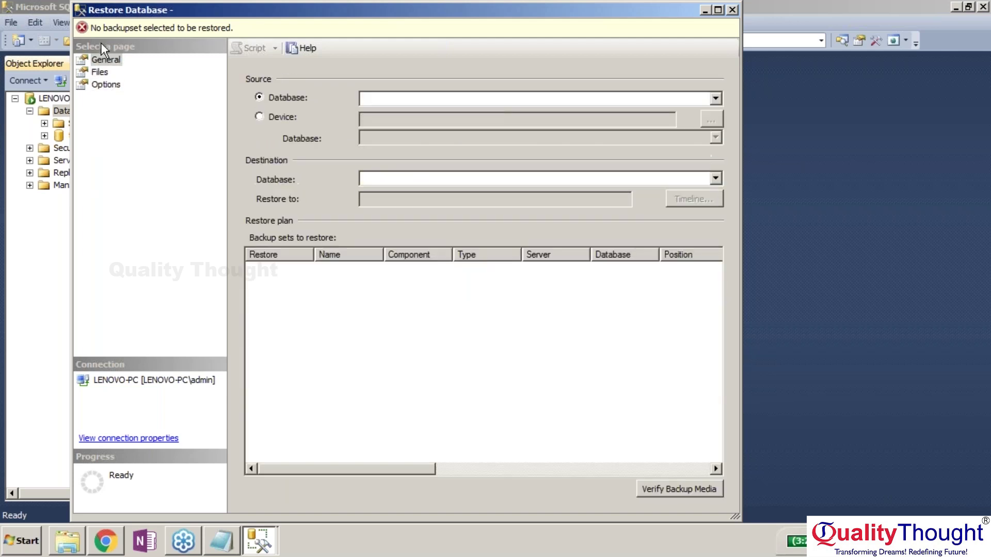
{"action": "left_click", "coordinate": [715, 98]}
{"action": "left_click", "coordinate": [715, 98]}
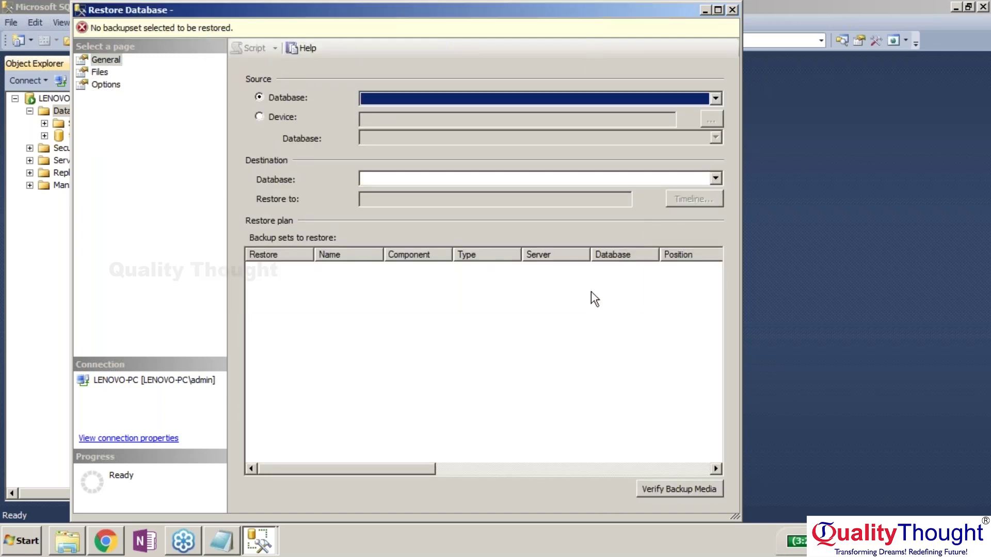
{"action": "left_click", "coordinate": [732, 10]}
{"action": "right_click", "coordinate": [76, 110]}
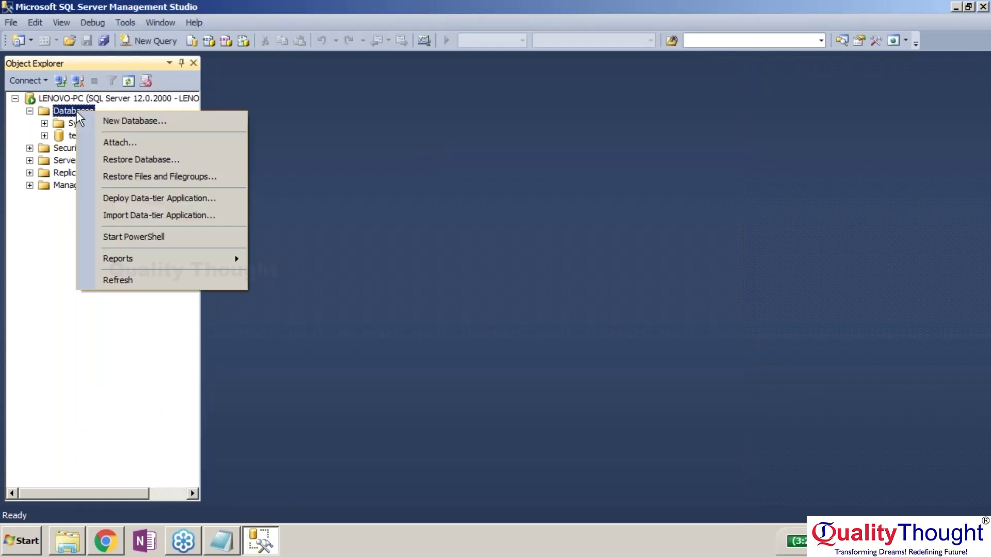
Step: Reopen Restore Database, choose Device as the source, and start adding a backup file
{"action": "left_click", "coordinate": [163, 160]}
{"action": "left_click", "coordinate": [279, 117]}
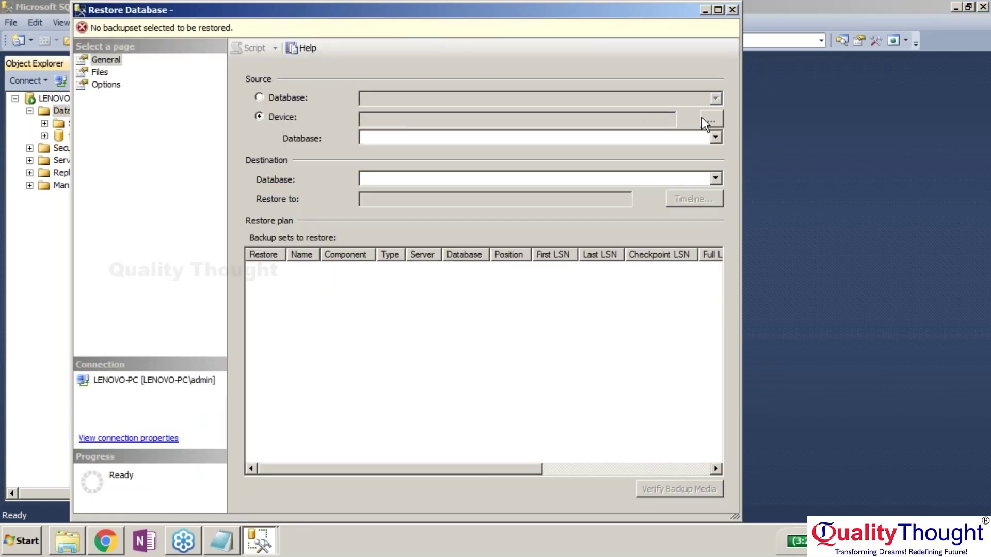
{"action": "left_click", "coordinate": [711, 118]}
{"action": "left_click", "coordinate": [539, 221]}
Step: Browse the Locate Backup File tree through Users to All Users > Desktop
{"action": "scroll", "coordinate": [258, 232], "scroll_direction": "up", "scroll_amount": 10}
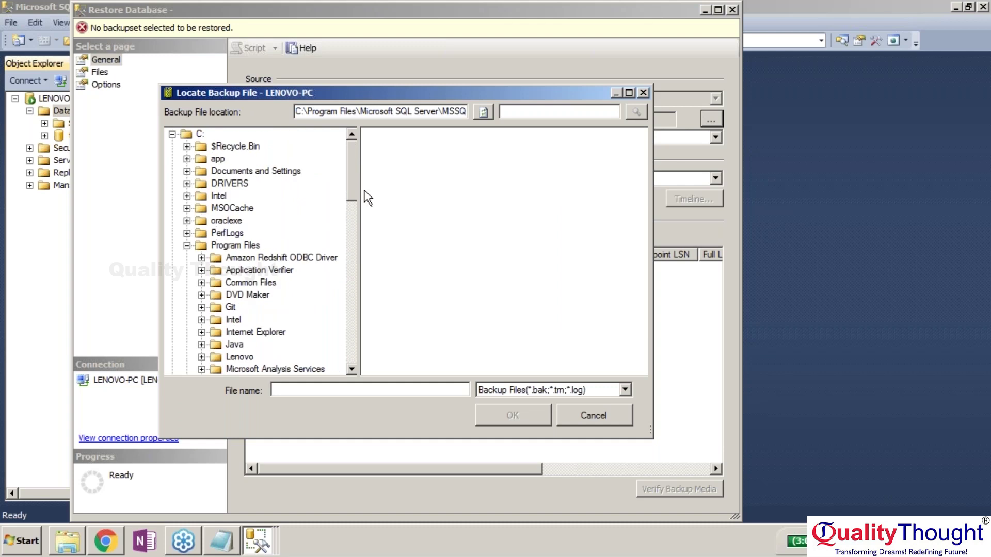
{"action": "scroll", "coordinate": [349, 179], "scroll_direction": "down", "scroll_amount": 10}
{"action": "left_click", "coordinate": [221, 347]}
{"action": "double_click", "coordinate": [376, 134]}
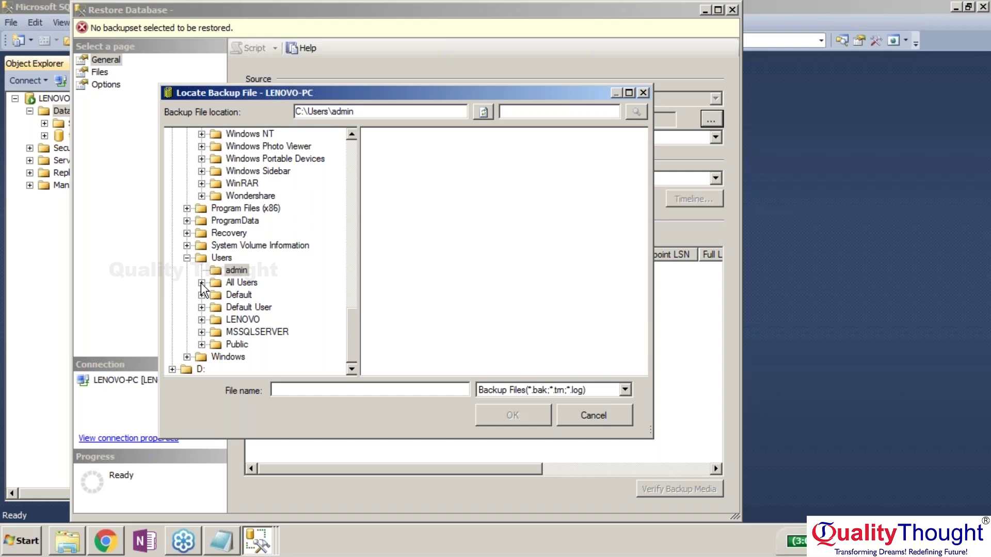
{"action": "left_click", "coordinate": [357, 309]}
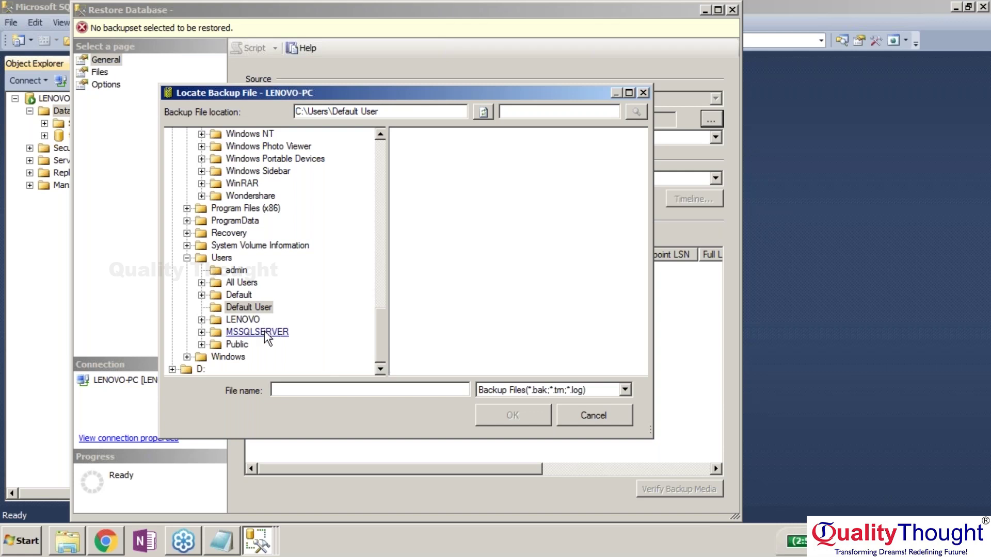
{"action": "left_click", "coordinate": [233, 273]}
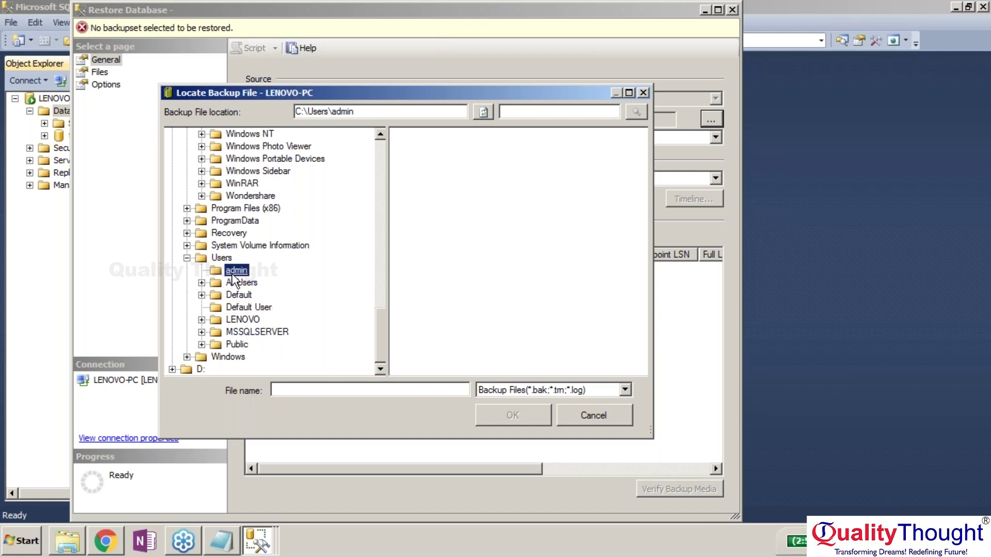
{"action": "left_click", "coordinate": [201, 282]}
{"action": "left_click", "coordinate": [256, 183]}
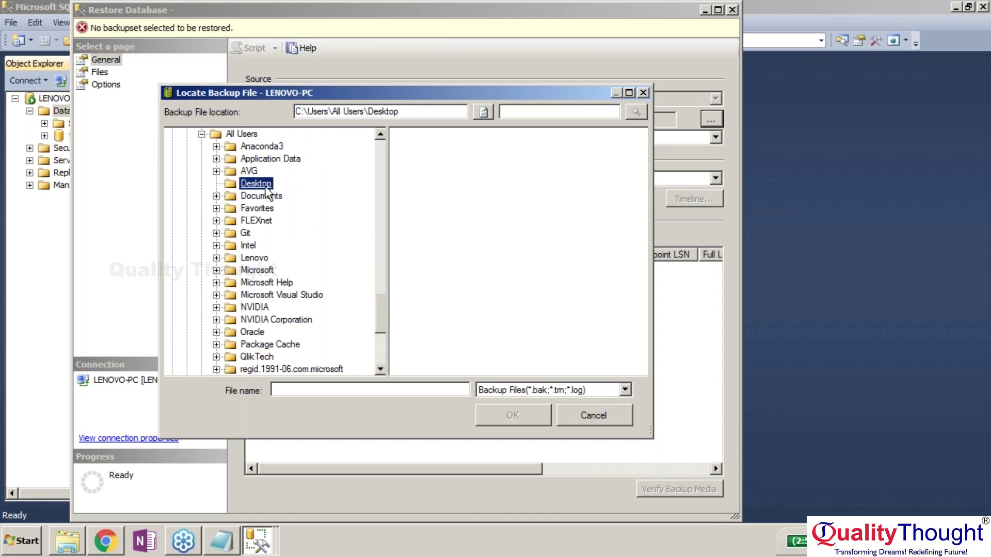
{"action": "left_click", "coordinate": [461, 152]}
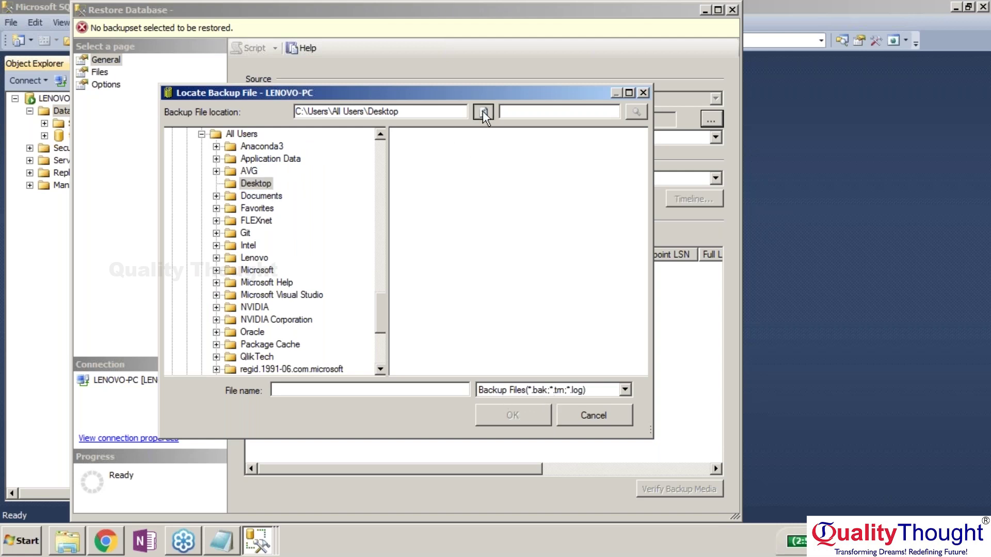
{"action": "left_click", "coordinate": [423, 110]}
Step: Check the desktop for the backup file, then bring the Locate Backup File dialog back
{"action": "key", "text": "super+d"}
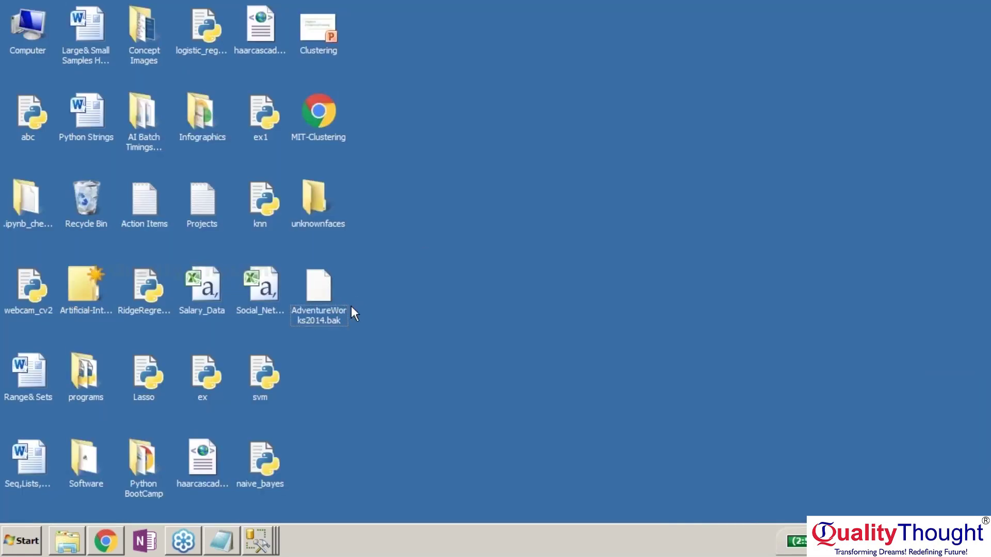
{"action": "key", "text": "super+d"}
{"action": "left_click", "coordinate": [264, 537]}
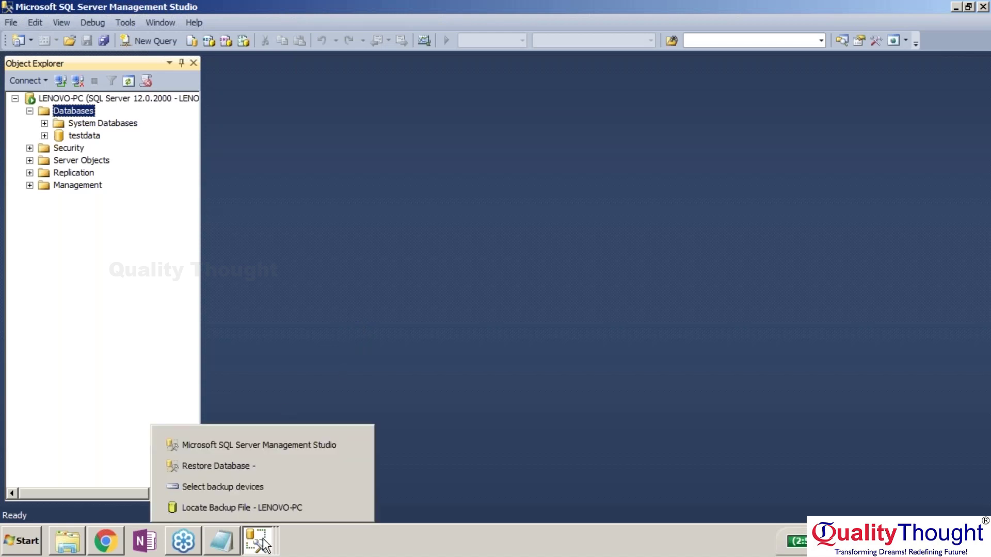
{"action": "left_click", "coordinate": [271, 508]}
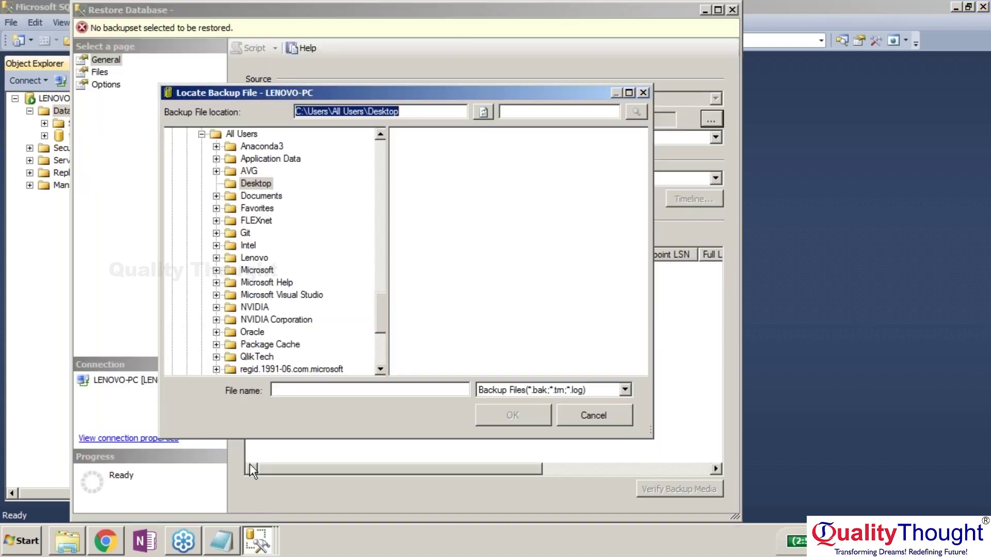
Step: Point the backup file browser at C:\Users\LENOVO by way of admin and Users
{"action": "left_click", "coordinate": [445, 212]}
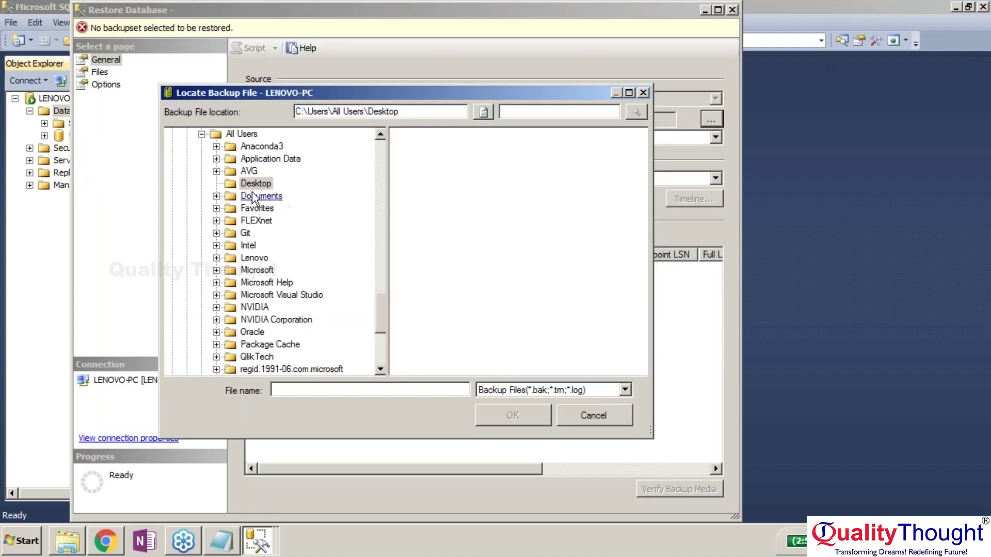
{"action": "left_click", "coordinate": [201, 133]}
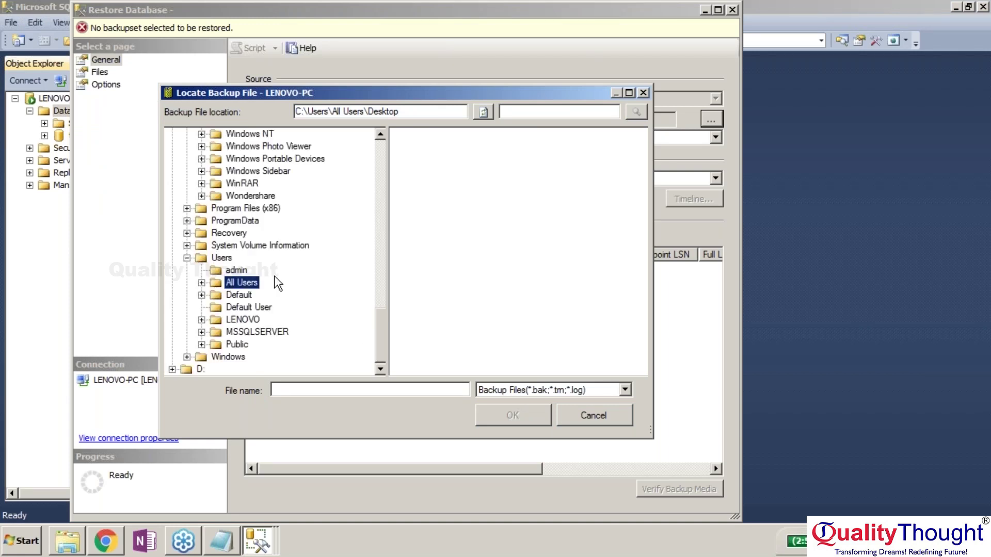
{"action": "left_click", "coordinate": [236, 272]}
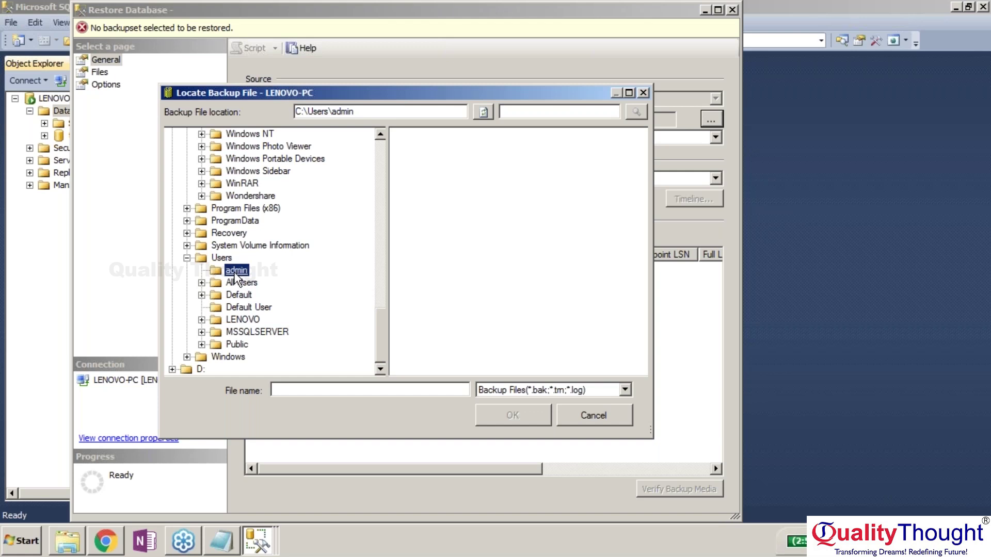
{"action": "left_click", "coordinate": [220, 259]}
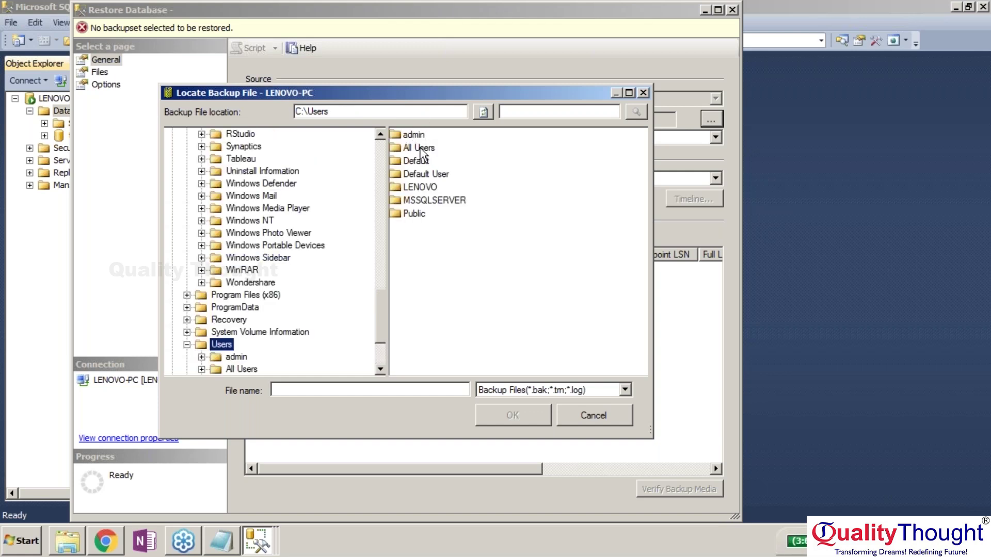
{"action": "double_click", "coordinate": [420, 188]}
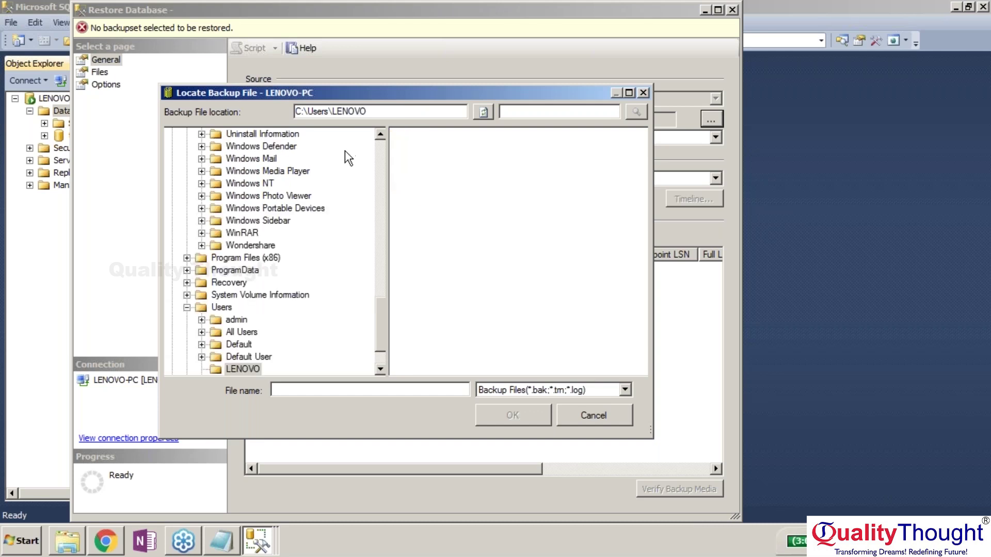
{"action": "left_click", "coordinate": [21, 541]}
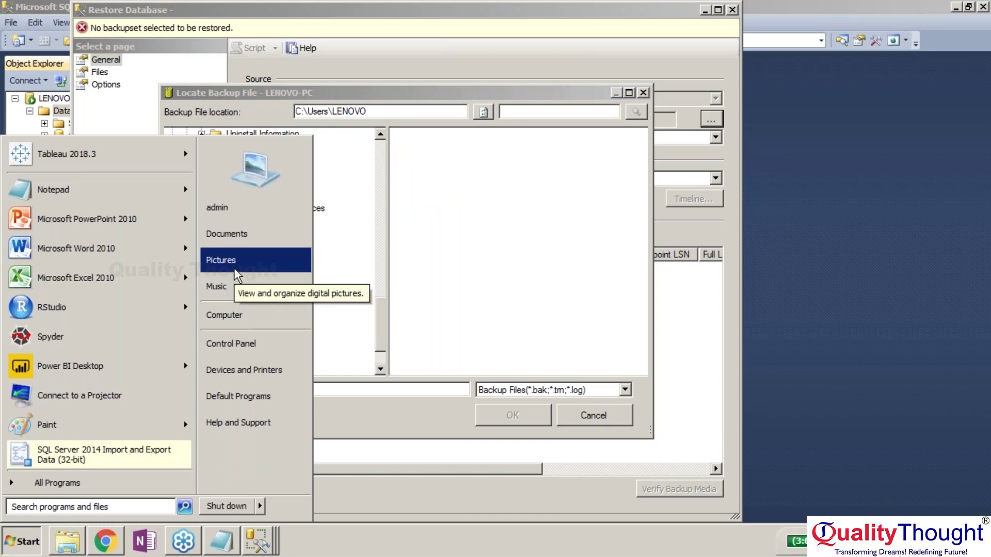
Step: Open the empty unknownfaces desktop folder, copy its path, close it, and cancel Locate Backup File
{"action": "key", "text": "super+d"}
{"action": "double_click", "coordinate": [302, 204]}
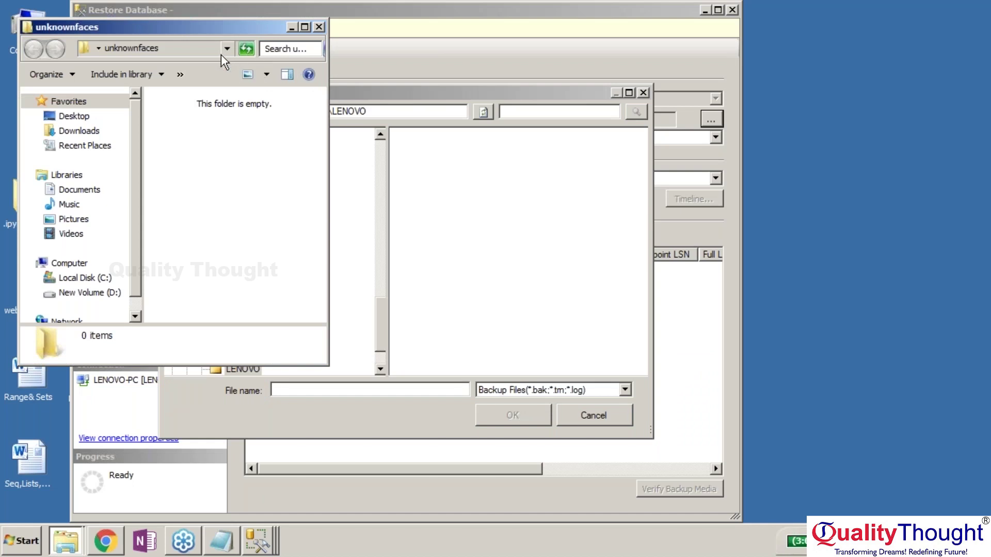
{"action": "left_click", "coordinate": [221, 53]}
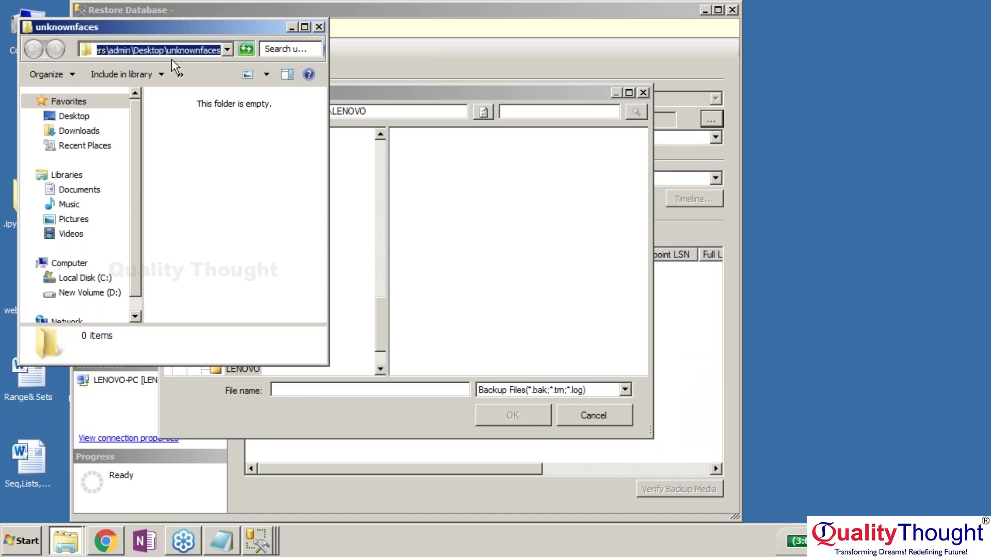
{"action": "left_click", "coordinate": [319, 27]}
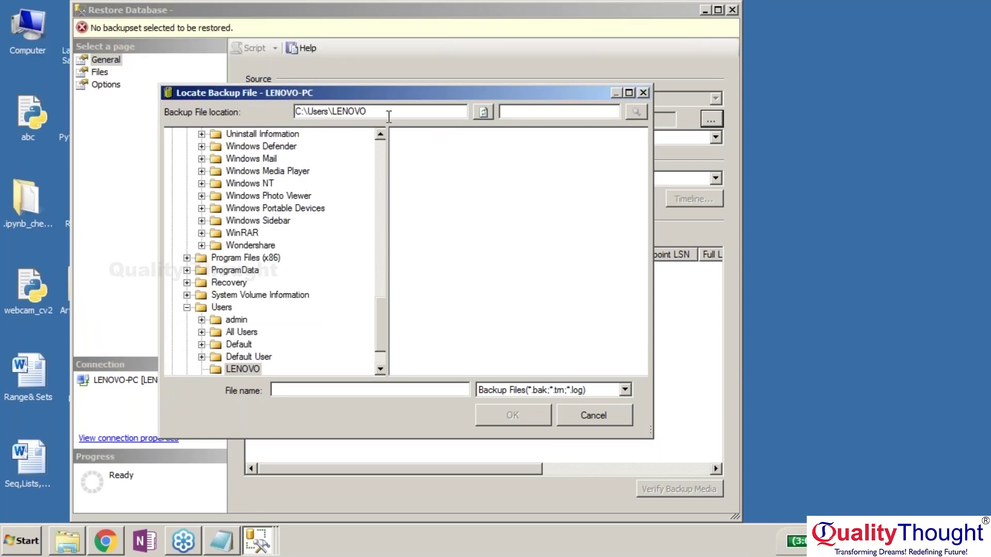
{"action": "left_click", "coordinate": [582, 413]}
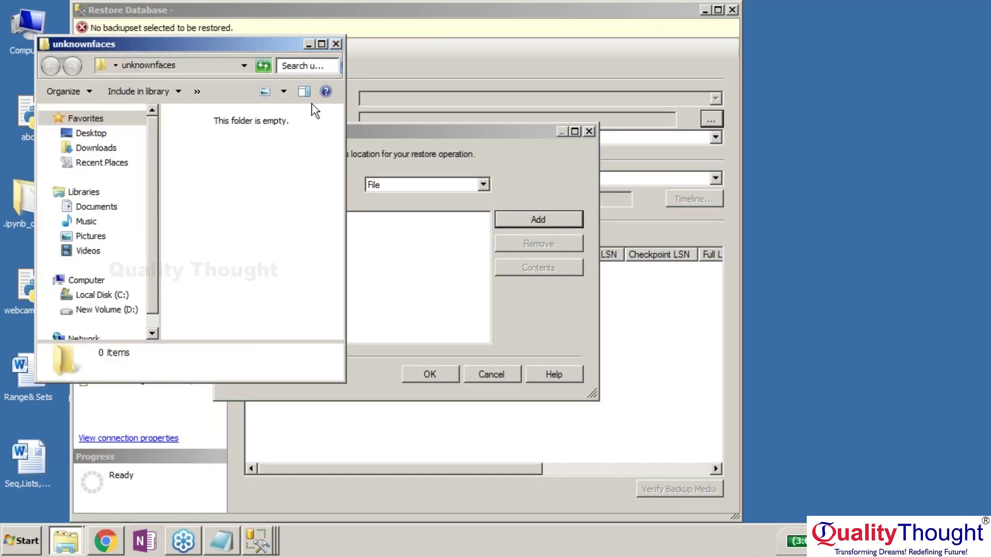
{"action": "left_click", "coordinate": [221, 63]}
{"action": "key", "text": "ctrl+c"}
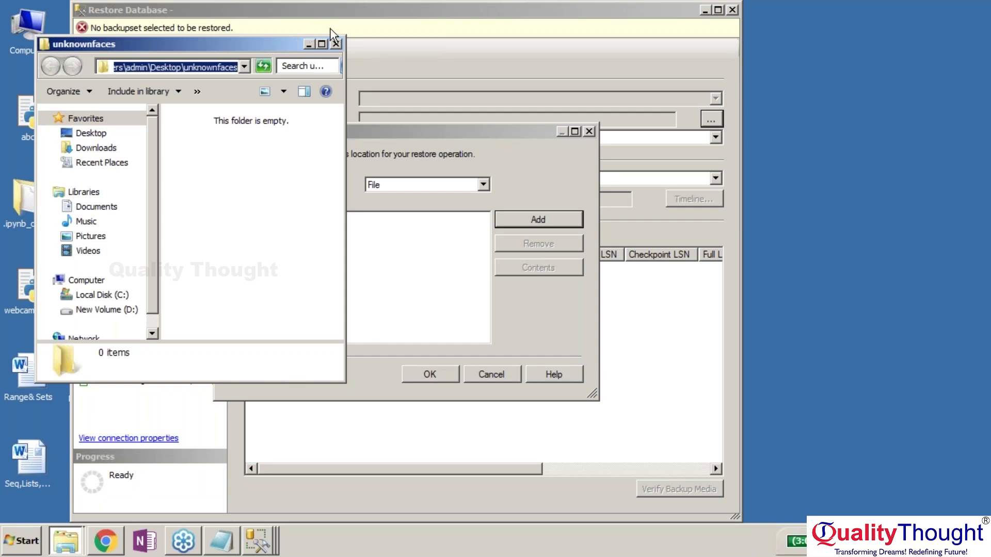
Step: Paste the desktop folder path as the file name, then copy AdventureWorks2014's name from the desktop
{"action": "left_click", "coordinate": [335, 44]}
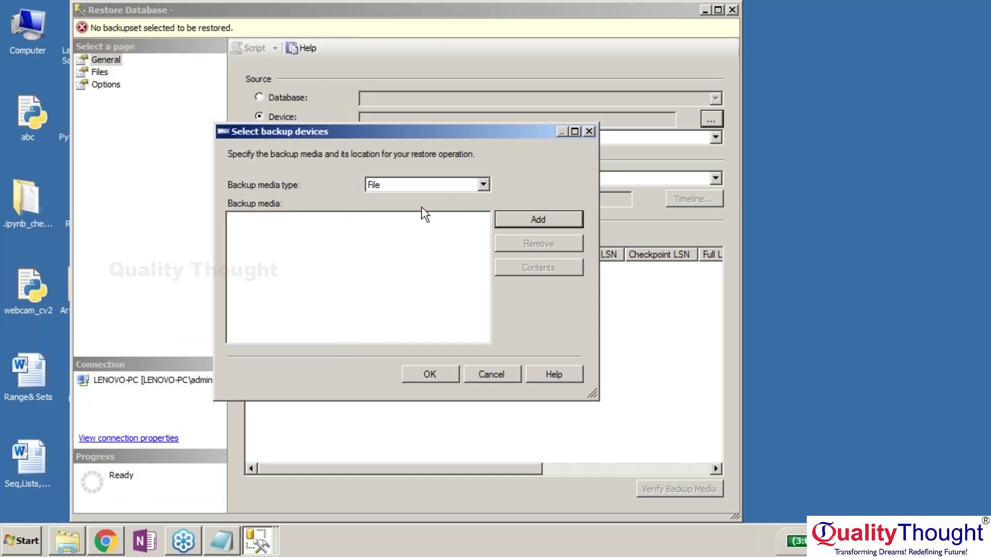
{"action": "left_click", "coordinate": [527, 212]}
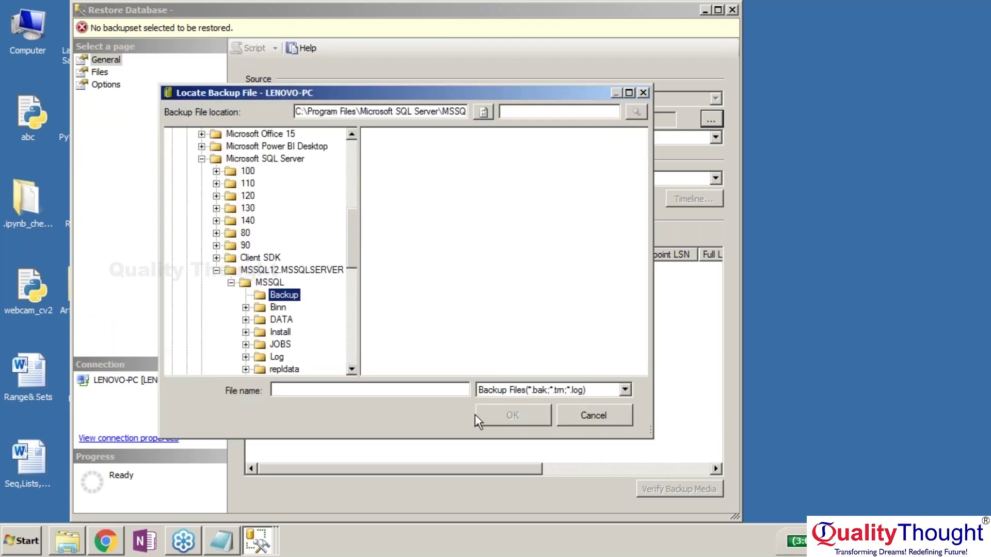
{"action": "left_click", "coordinate": [407, 390]}
{"action": "key", "text": "ctrl+v"}
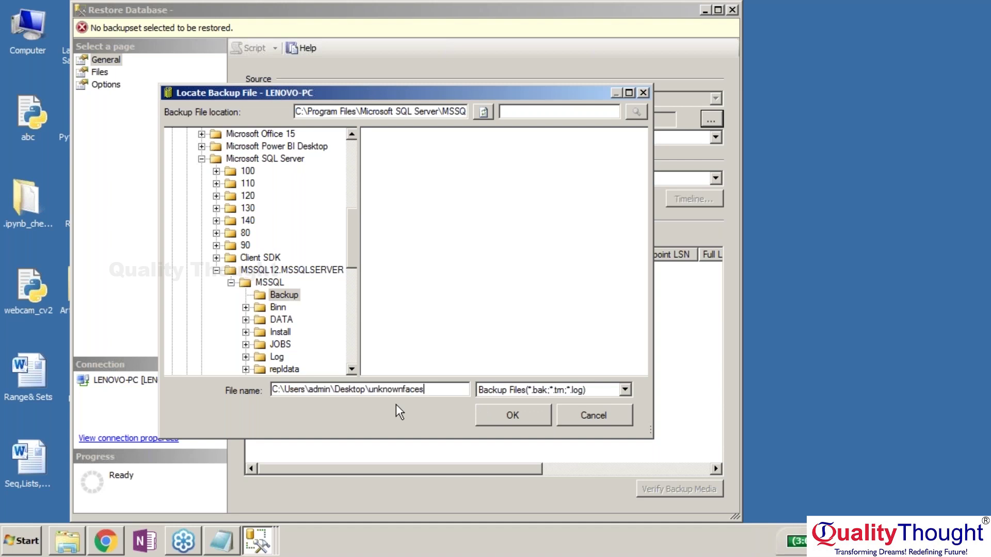
{"action": "key", "text": "super+d"}
{"action": "right_click", "coordinate": [311, 280]}
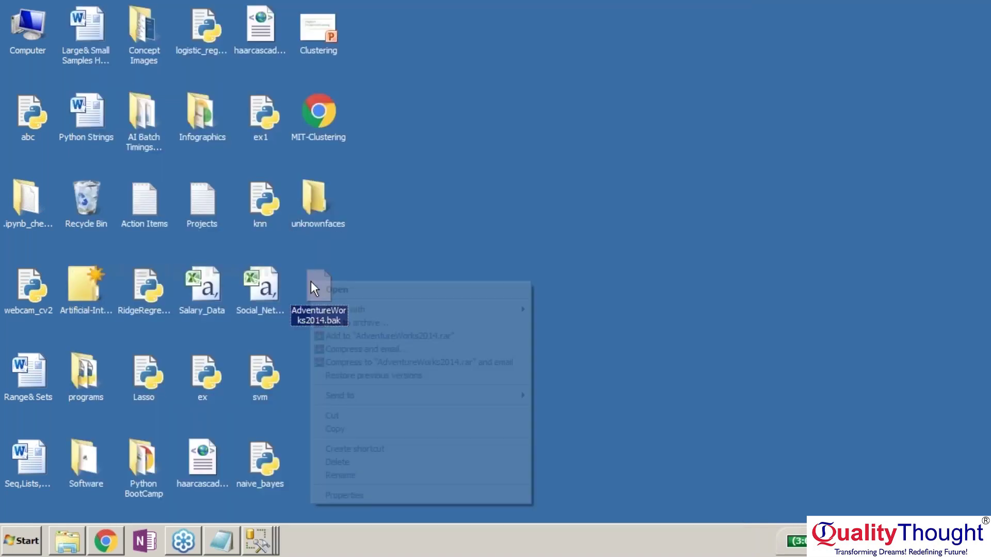
{"action": "left_click", "coordinate": [436, 475]}
{"action": "key", "text": "ctrl+c"}
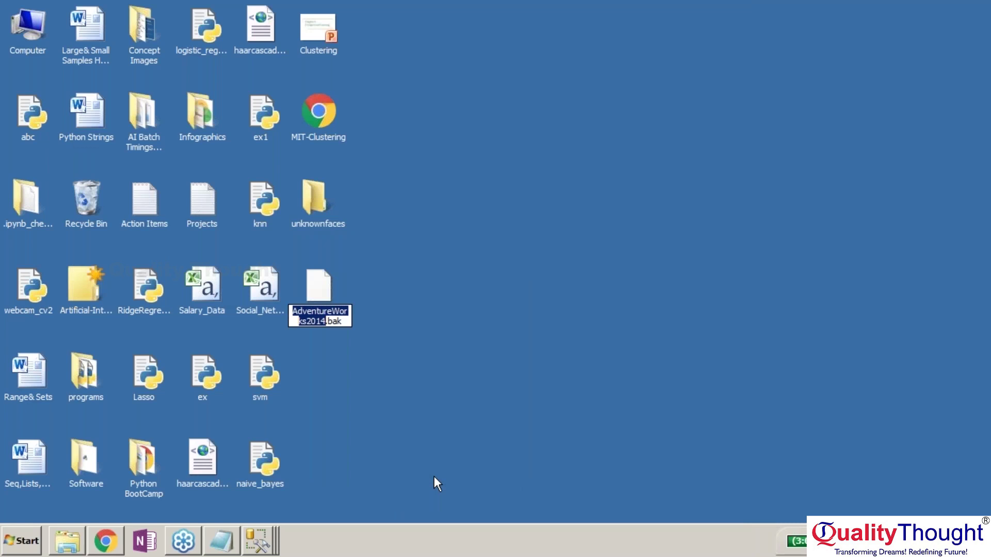
{"action": "left_click", "coordinate": [257, 541]}
{"action": "left_click", "coordinate": [280, 506]}
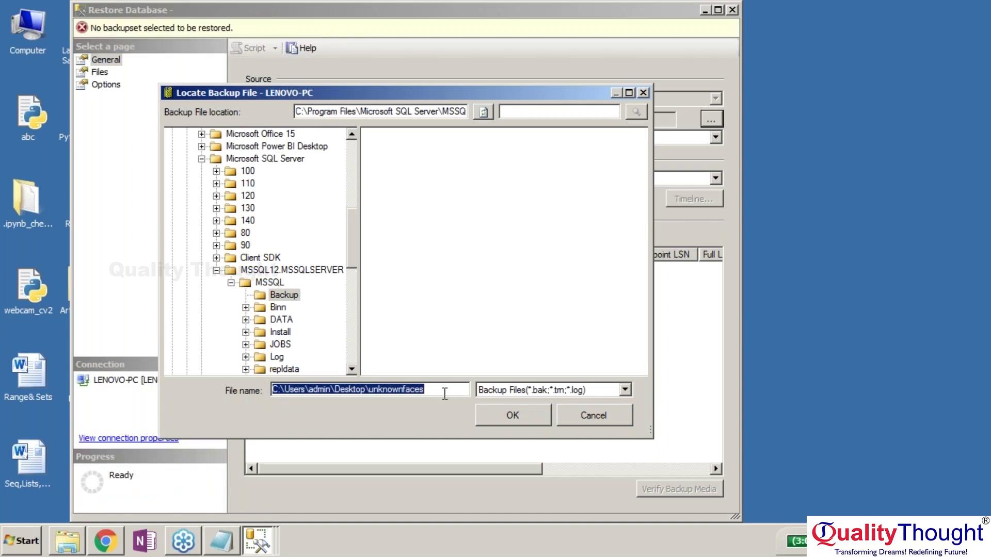
Step: Set the file name to C:\Users\admin\Desktop\AdventureWorks2014.bak and confirm both dialogs
{"action": "left_click", "coordinate": [444, 394]}
{"action": "key", "text": "BackSpace"}
{"action": "key", "text": "BackSpace"}
{"action": "key", "text": "BackSpace"}
{"action": "key", "text": "BackSpace"}
{"action": "key", "text": "BackSpace"}
{"action": "key", "text": "BackSpace"}
{"action": "key", "text": "BackSpace"}
{"action": "key", "text": "BackSpace"}
{"action": "key", "text": "BackSpace"}
{"action": "key", "text": "BackSpace"}
{"action": "key", "text": "BackSpace"}
{"action": "key", "text": "BackSpace"}
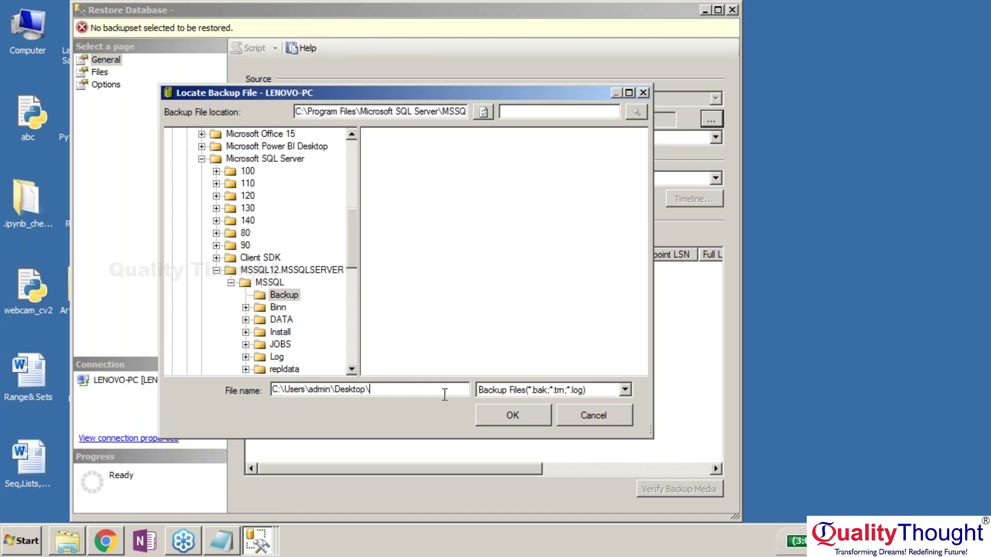
{"action": "key", "text": "ctrl+v"}
{"action": "type", "text": ".bak"}
{"action": "key", "text": "Return"}
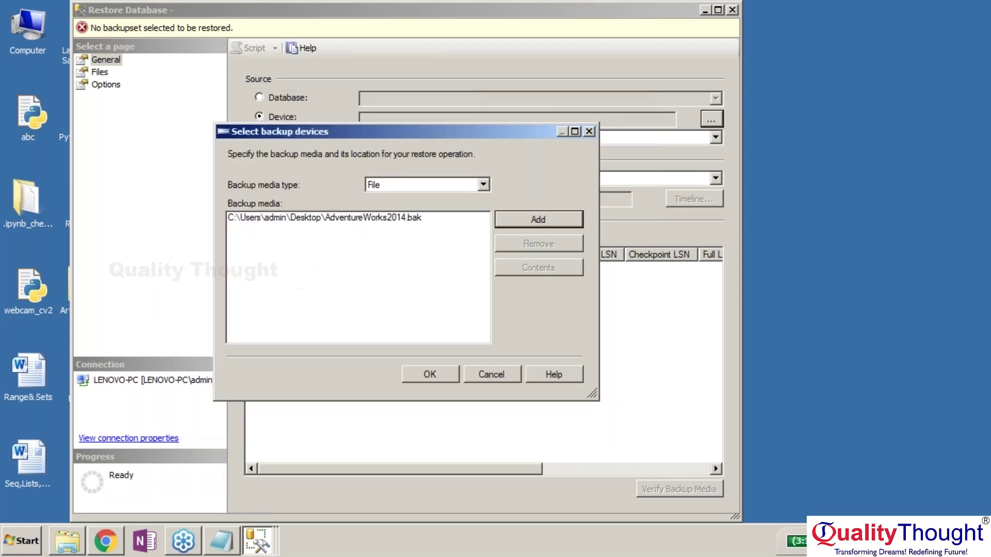
{"action": "left_click", "coordinate": [448, 373]}
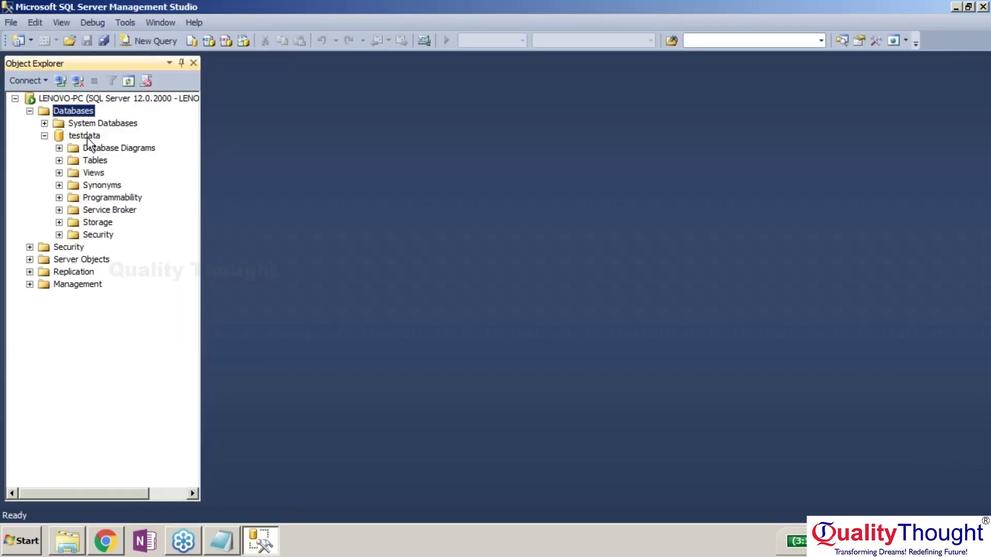
Step: Search Google in Chrome for 'restore the adventures works database in sql server2014'
{"action": "right_click", "coordinate": [84, 135]}
{"action": "mouse_move", "coordinate": [165, 207]}
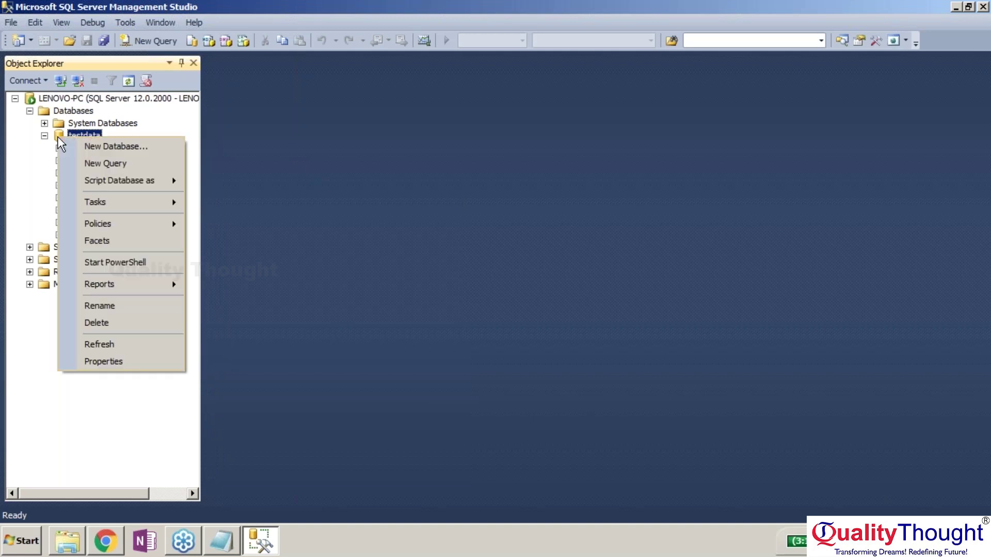
{"action": "left_click", "coordinate": [44, 135]}
{"action": "left_click", "coordinate": [111, 533]}
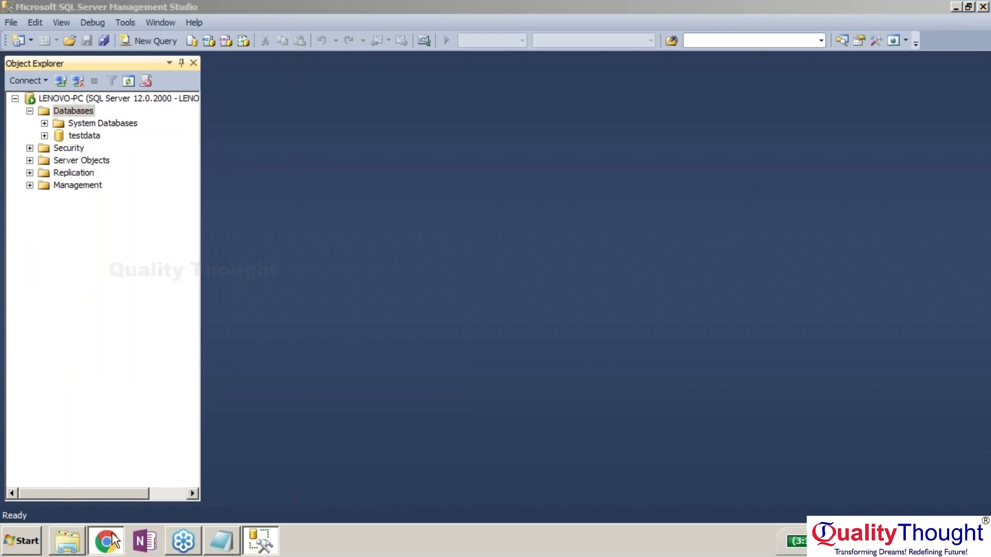
{"action": "type", "text": "impo"}
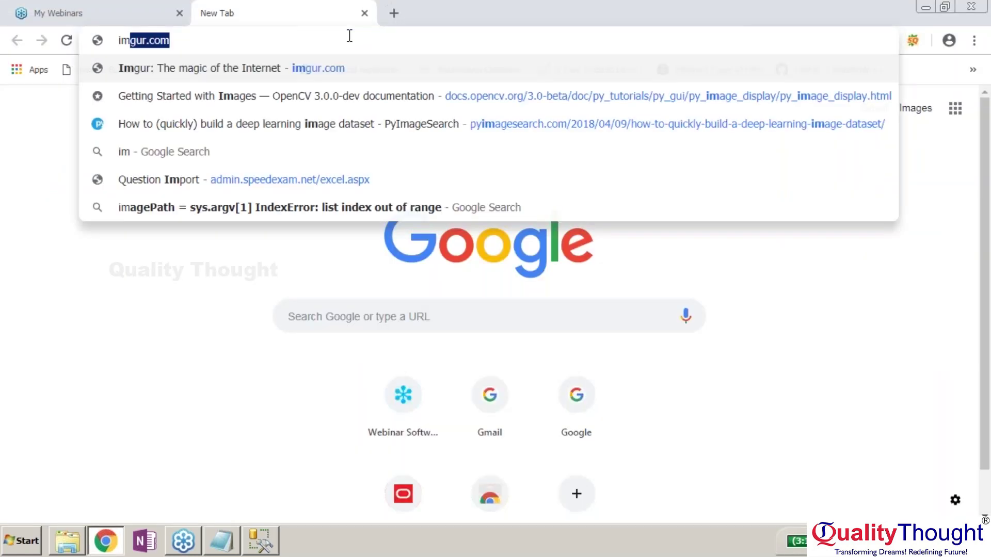
{"action": "key", "text": "BackSpace"}
{"action": "key", "text": "BackSpace"}
{"action": "key", "text": "BackSpace"}
{"action": "key", "text": "BackSpace"}
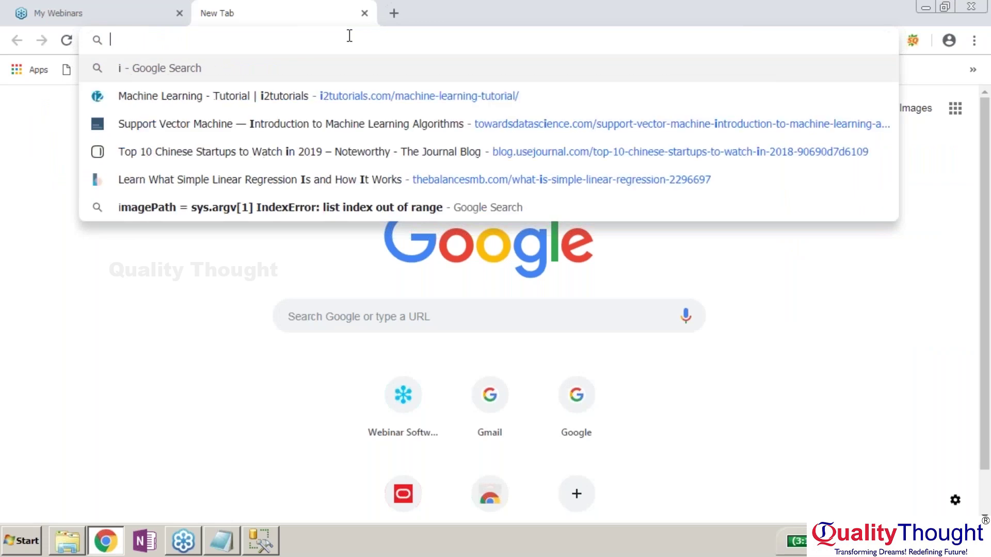
{"action": "type", "text": "restore the a"}
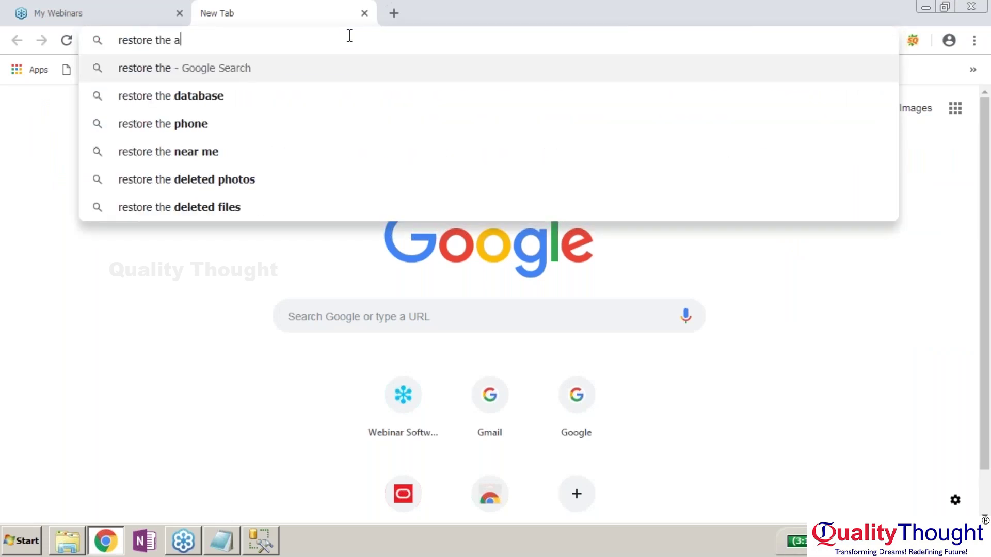
{"action": "type", "text": "dventur"}
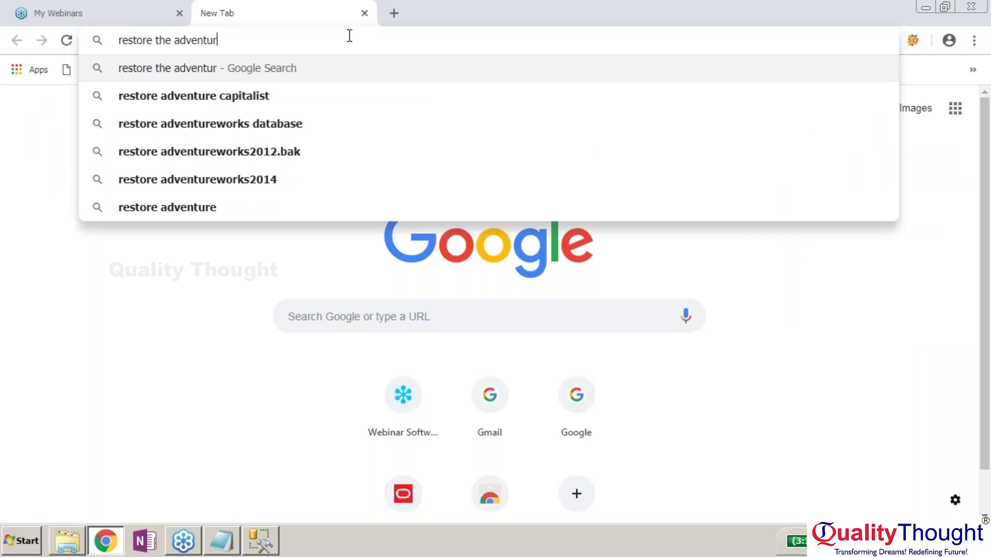
{"action": "type", "text": "es works "}
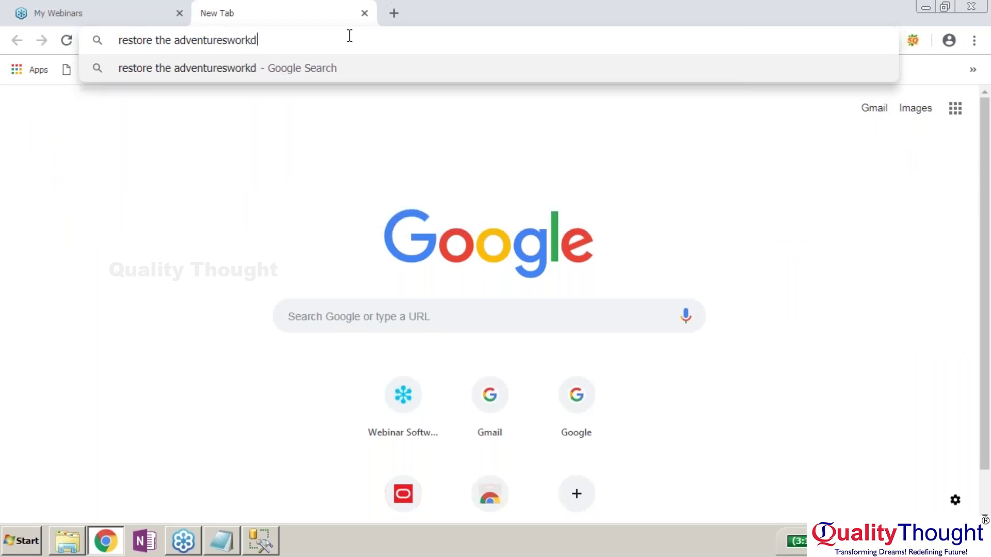
{"action": "type", "text": "databa"}
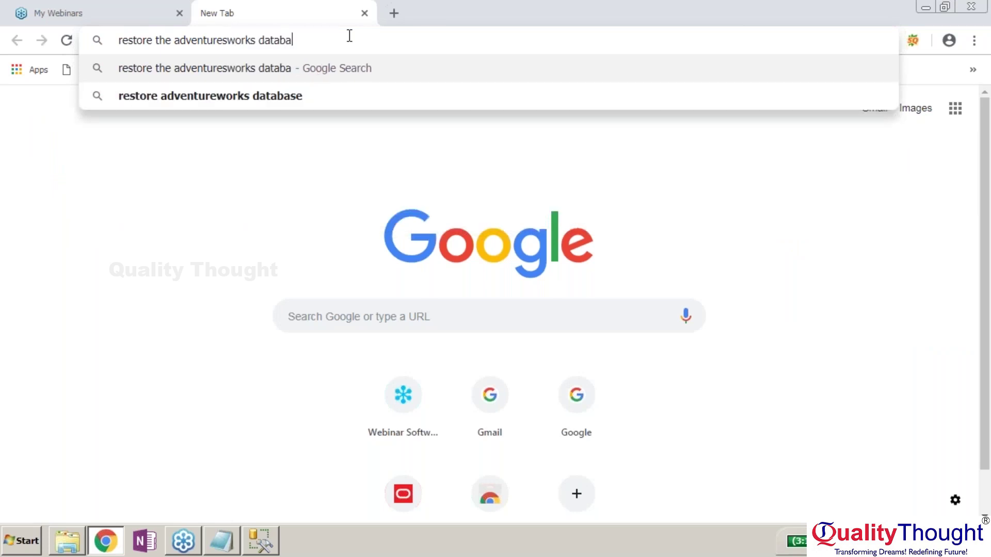
{"action": "type", "text": "se in sql "}
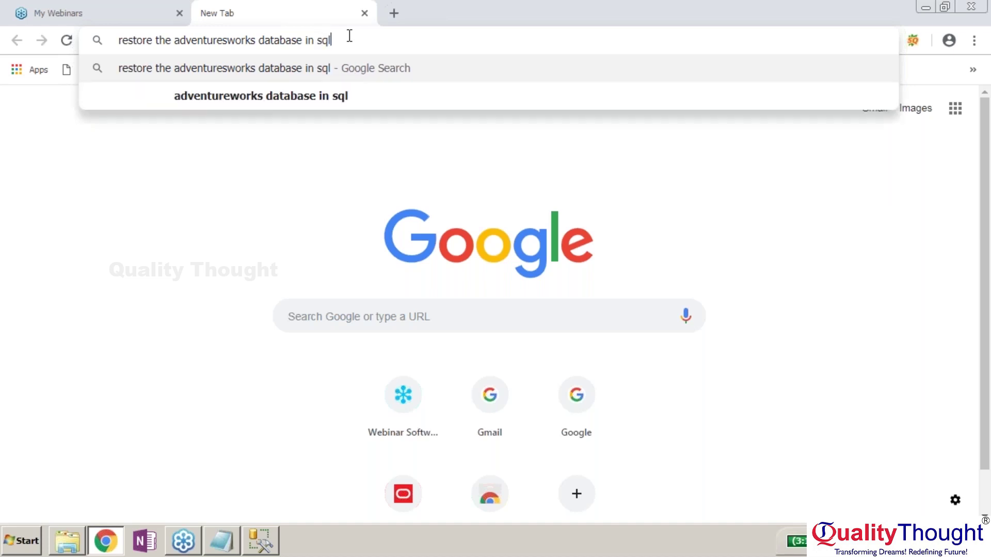
{"action": "type", "text": "server2"}
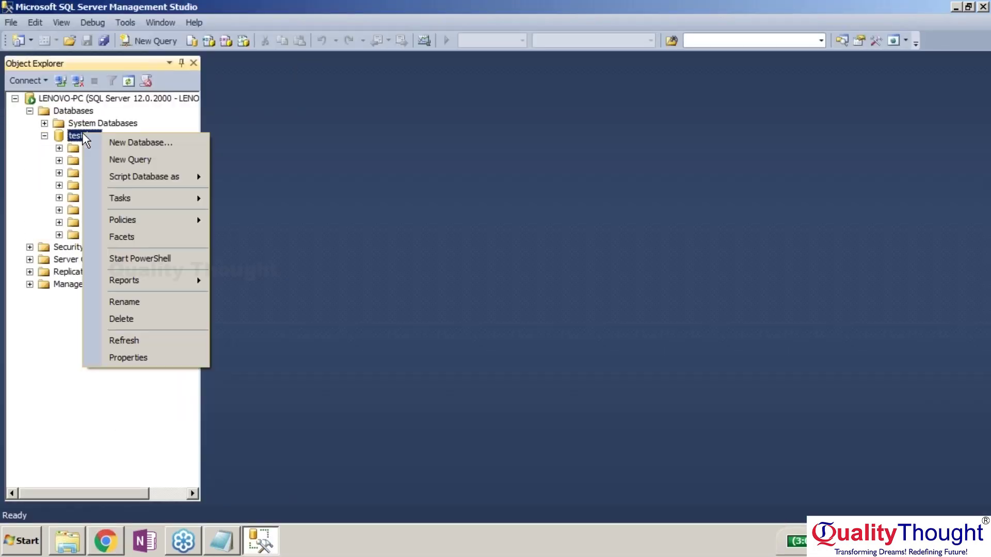
Step: Open Restore Database for testdata with a device source and check its empty database list
{"action": "mouse_move", "coordinate": [327, 301]}
{"action": "left_click", "coordinate": [513, 299]}
{"action": "left_click", "coordinate": [715, 178]}
{"action": "left_click", "coordinate": [715, 178]}
{"action": "left_click", "coordinate": [272, 118]}
{"action": "left_click", "coordinate": [715, 137]}
{"action": "left_click", "coordinate": [106, 540]}
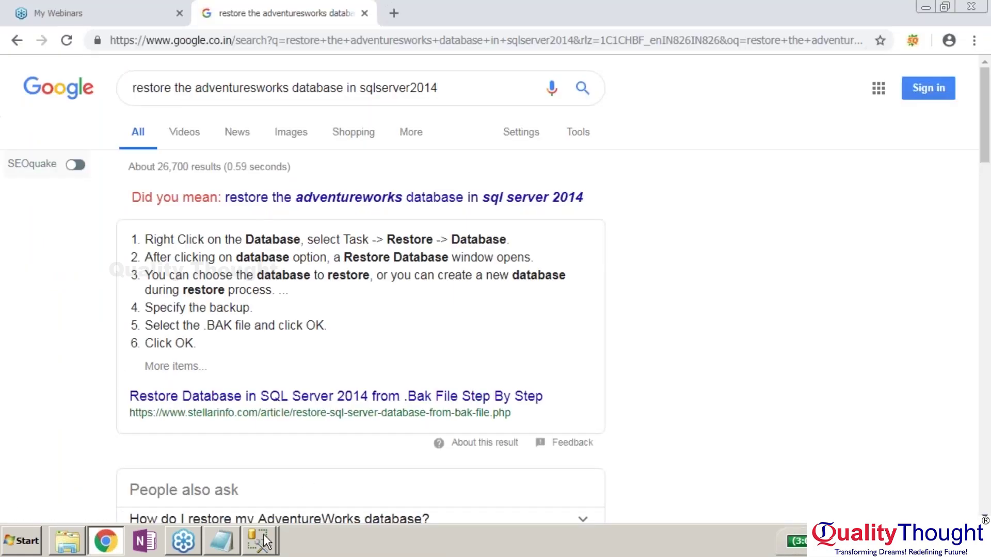
Step: Open the AdventureWorks installation article and scroll to its SQL Server restore steps
{"action": "mouse_move", "coordinate": [263, 534]}
{"action": "left_click", "coordinate": [227, 509]}
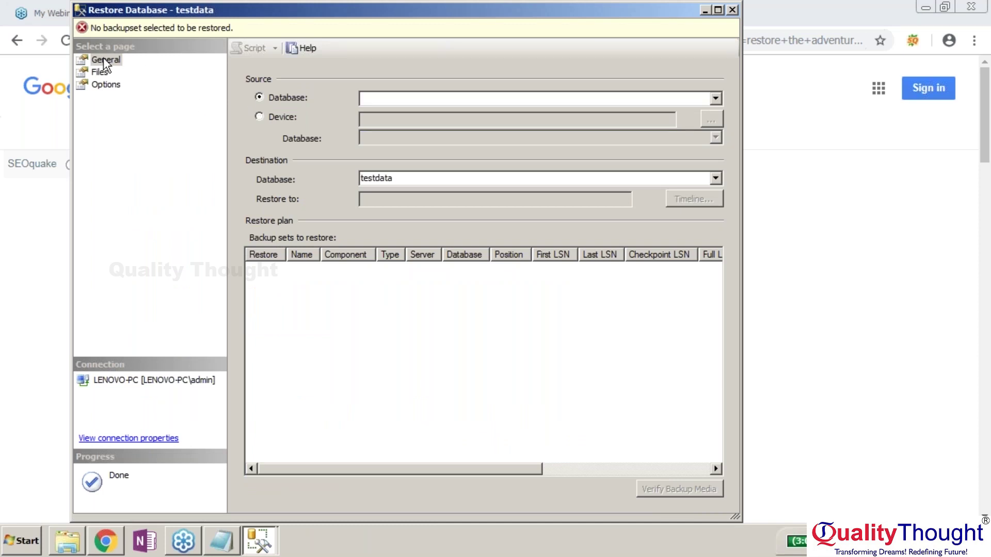
{"action": "left_click", "coordinate": [732, 10]}
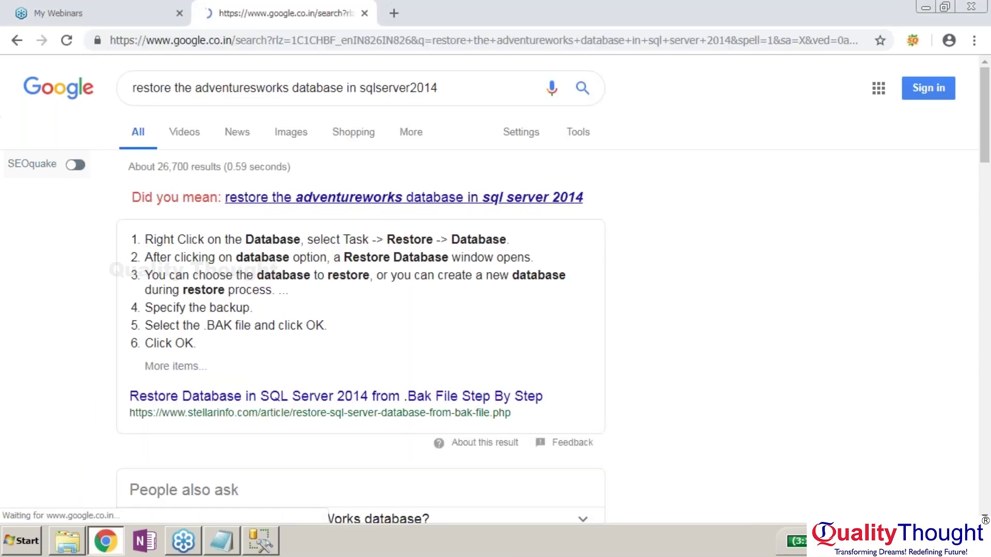
{"action": "scroll", "coordinate": [413, 258], "scroll_direction": "down", "scroll_amount": 5}
{"action": "left_click", "coordinate": [289, 354]}
{"action": "scroll", "coordinate": [495, 283], "scroll_direction": "down", "scroll_amount": 5}
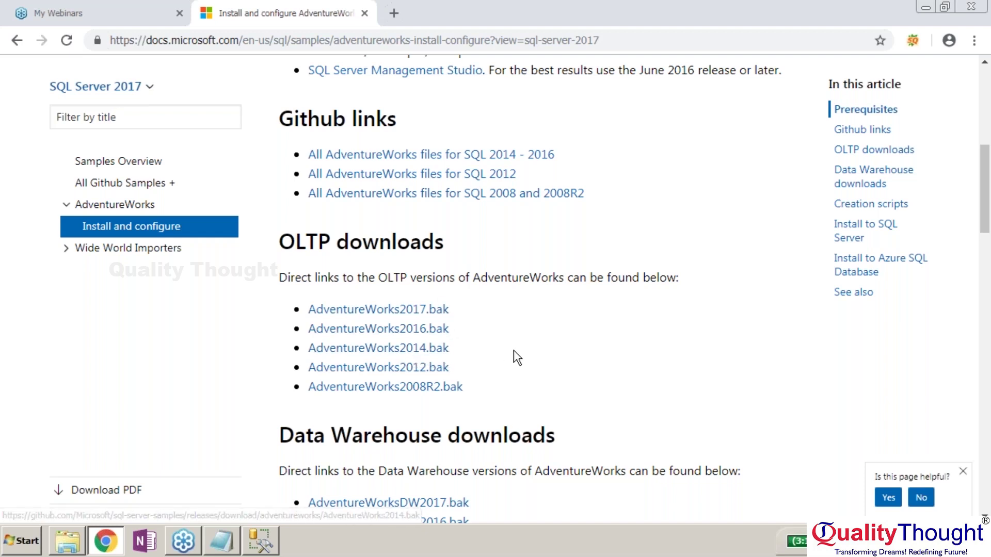
{"action": "scroll", "coordinate": [514, 351], "scroll_direction": "up", "scroll_amount": 1}
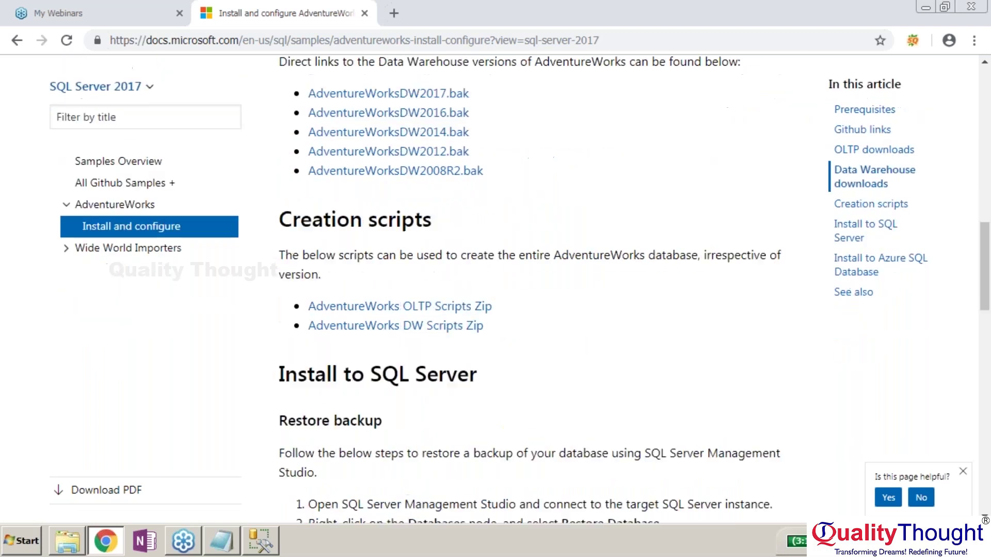
{"action": "scroll", "coordinate": [529, 289], "scroll_direction": "down", "scroll_amount": 8}
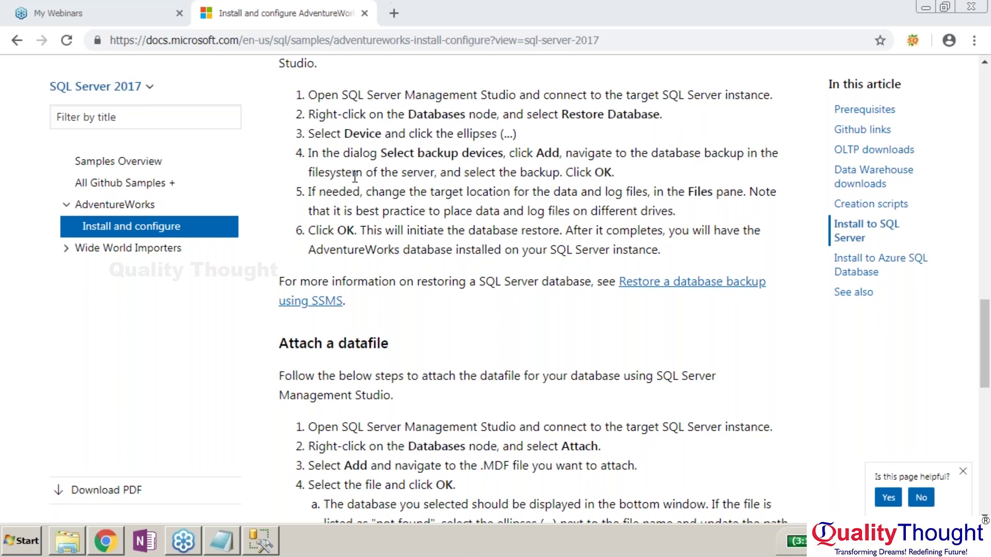
Step: Collapse testdata and start a new database restore, glancing back at the AdventureWorks docs
{"action": "left_click", "coordinate": [262, 546]}
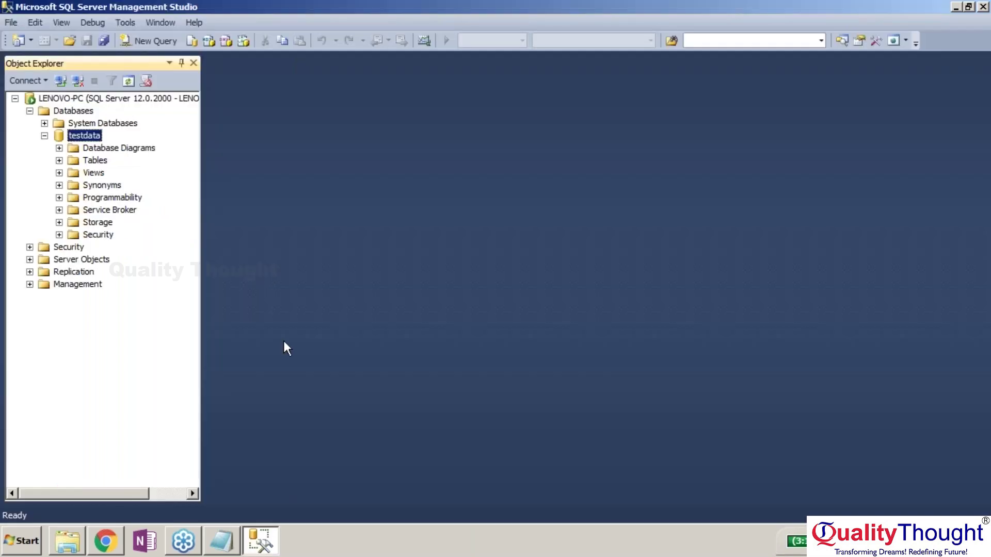
{"action": "left_click", "coordinate": [44, 136]}
{"action": "right_click", "coordinate": [70, 110]}
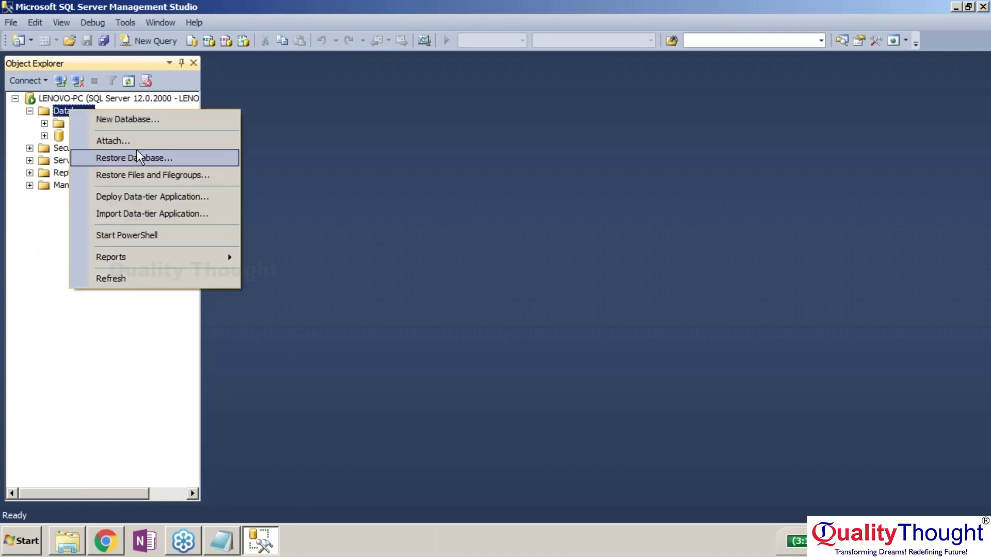
{"action": "left_click", "coordinate": [137, 157]}
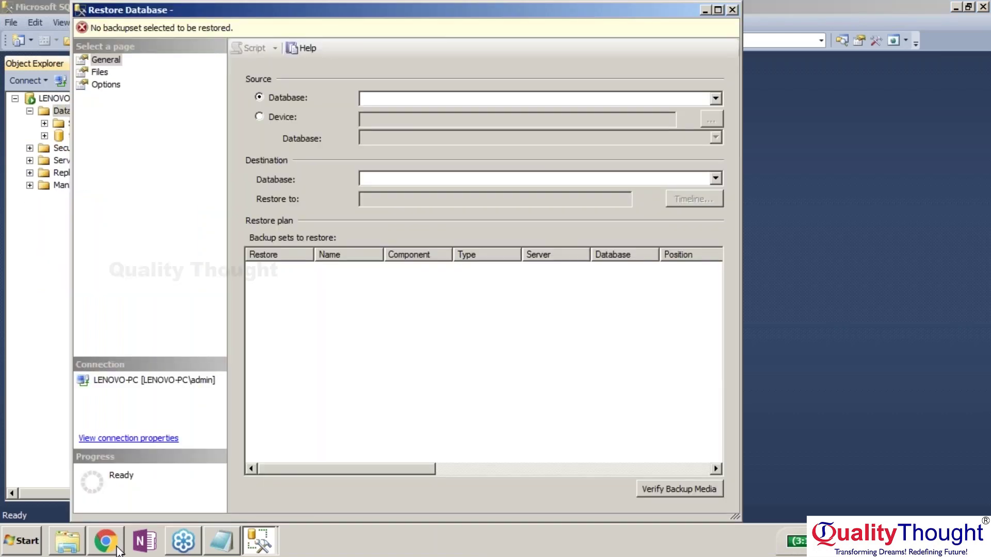
{"action": "left_click", "coordinate": [114, 548]}
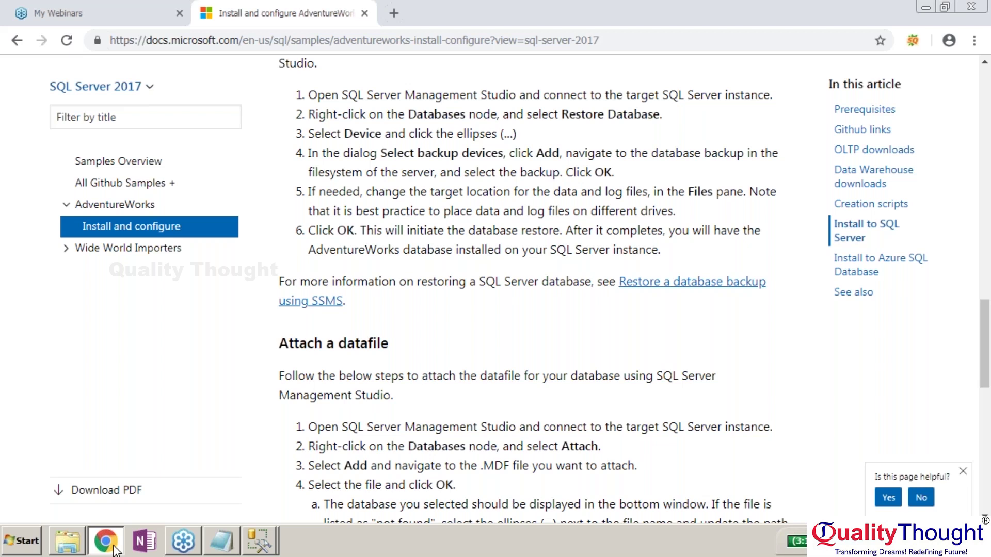
{"action": "left_click", "coordinate": [259, 541]}
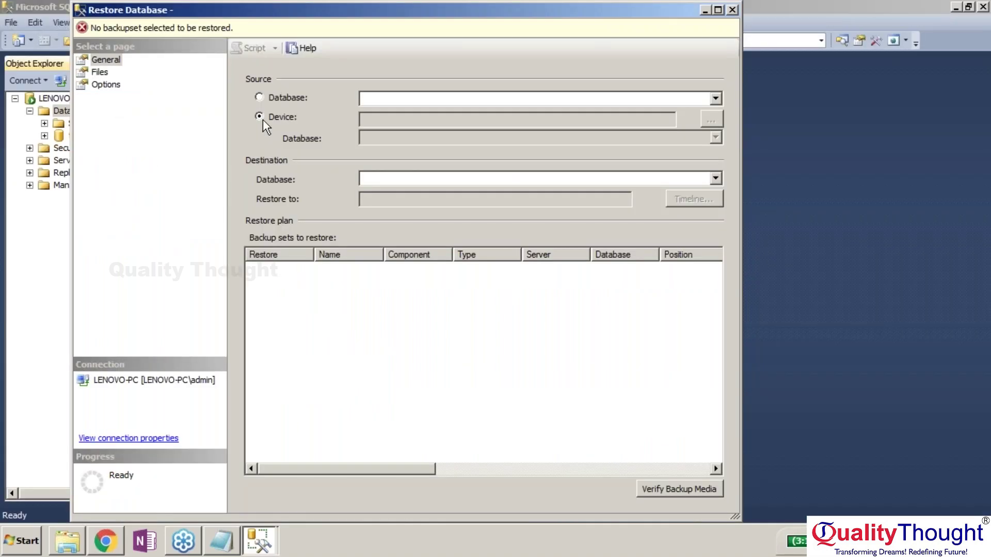
Step: Choose Device as the restore source, keep File as media type, and add a backup file
{"action": "left_click", "coordinate": [262, 119]}
{"action": "left_click", "coordinate": [716, 124]}
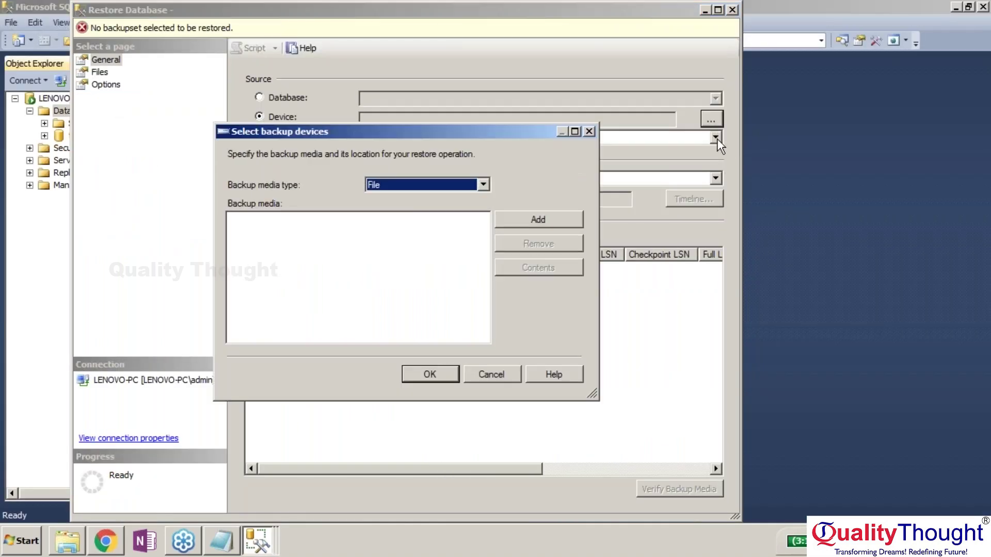
{"action": "left_click", "coordinate": [486, 181]}
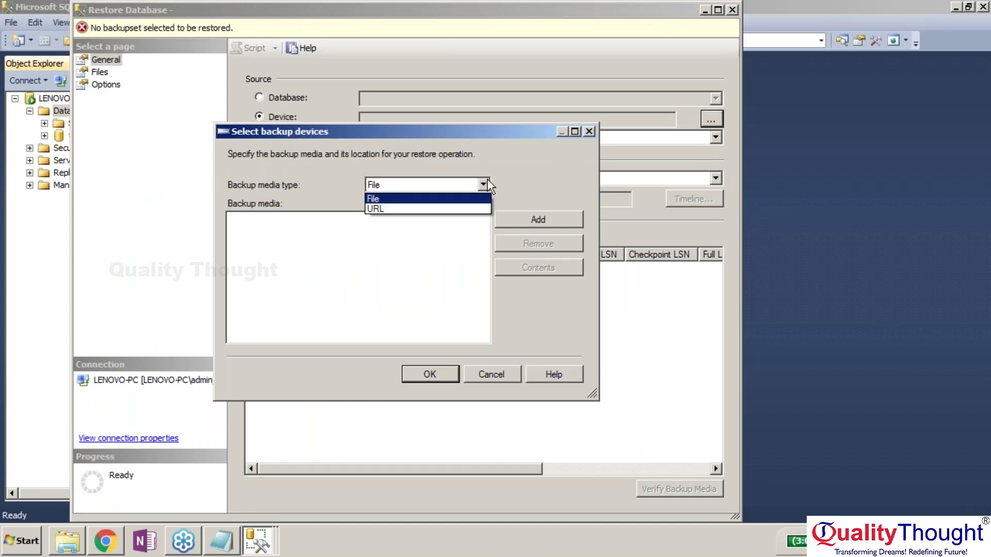
{"action": "left_click", "coordinate": [487, 180]}
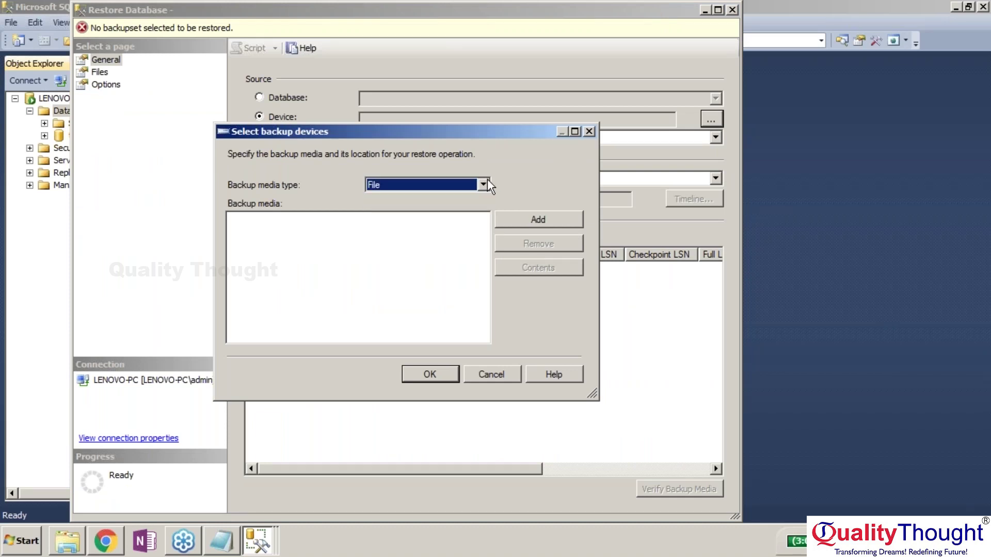
{"action": "left_click", "coordinate": [520, 219]}
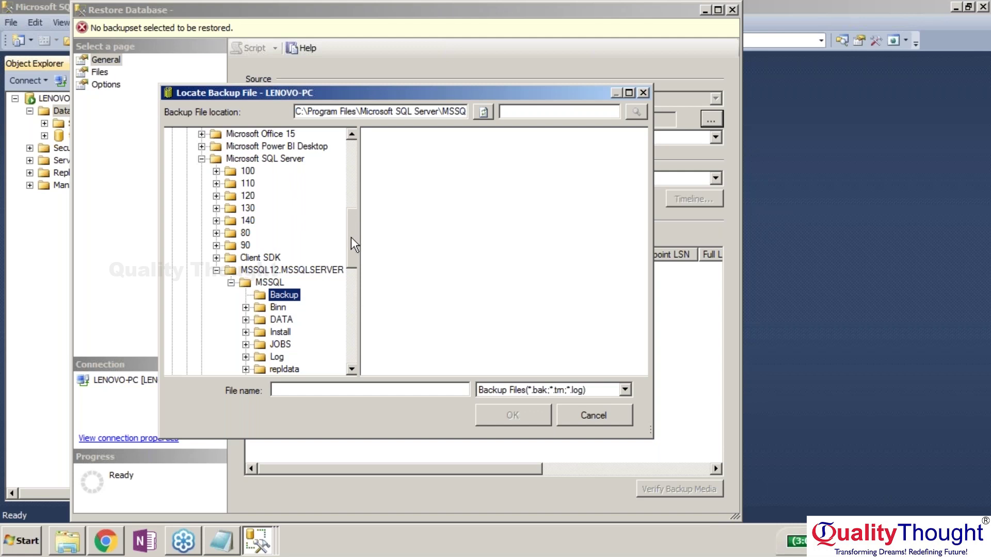
Step: Browse the Locate Backup File tree to C:\Users\admin, which lists no backup files
{"action": "left_click_drag", "start_coordinate": [351, 236], "coordinate": [337, 354]}
{"action": "left_click", "coordinate": [223, 345]}
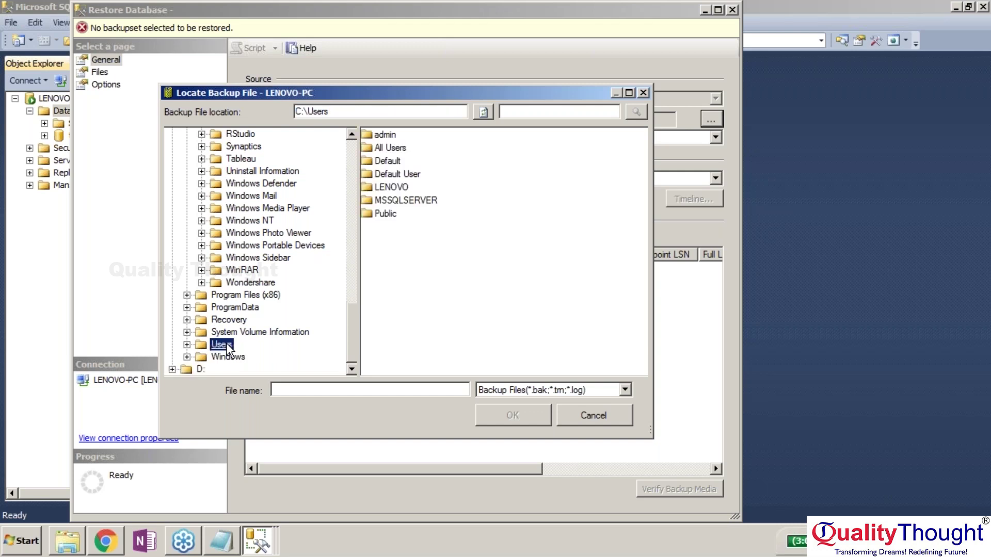
{"action": "double_click", "coordinate": [385, 136]}
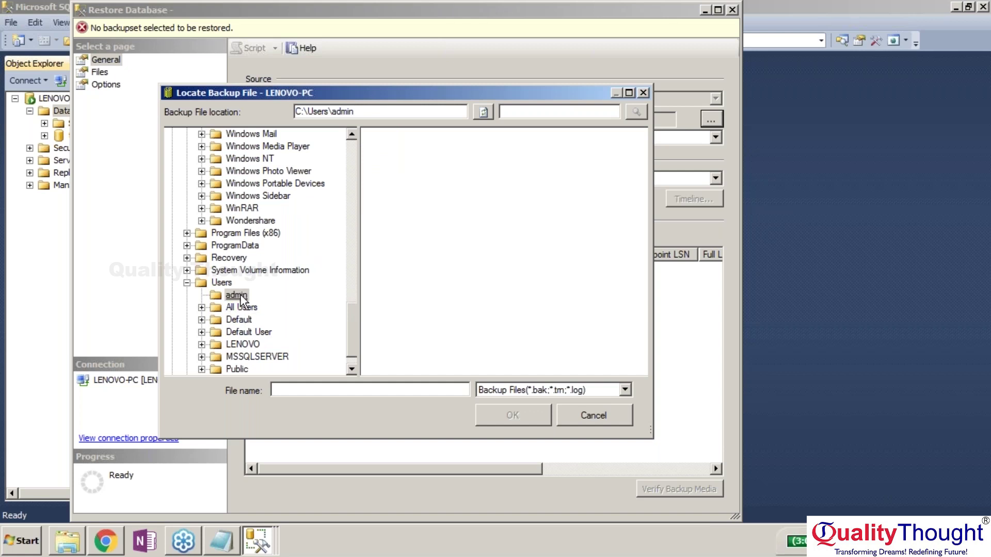
{"action": "left_click", "coordinate": [238, 295]}
Step: Find AdventureWorks2014.bak in the maximized admin folder in Explorer, then return to Locate Backup File
{"action": "key", "text": "super+d"}
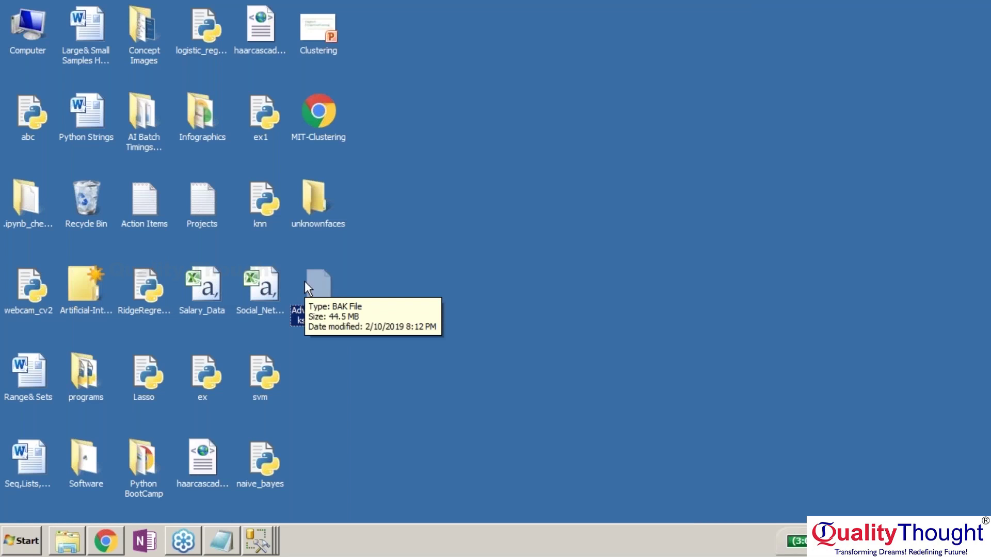
{"action": "key", "text": "super"}
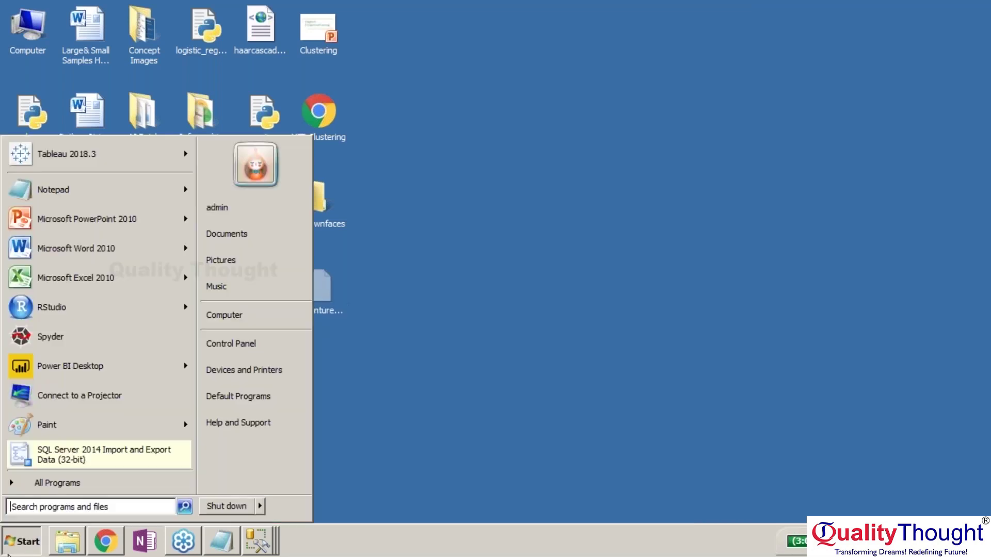
{"action": "left_click", "coordinate": [261, 206]}
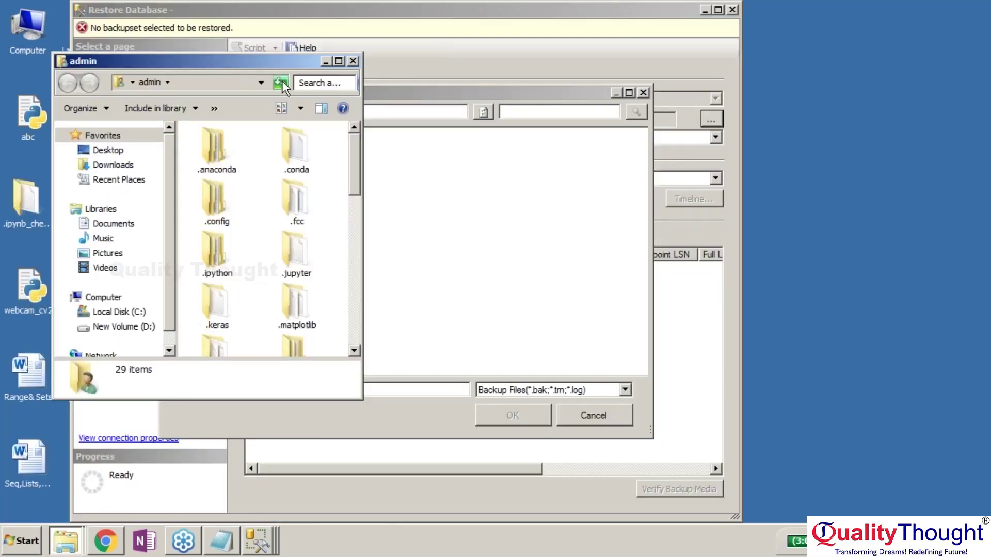
{"action": "double_click", "coordinate": [282, 61]}
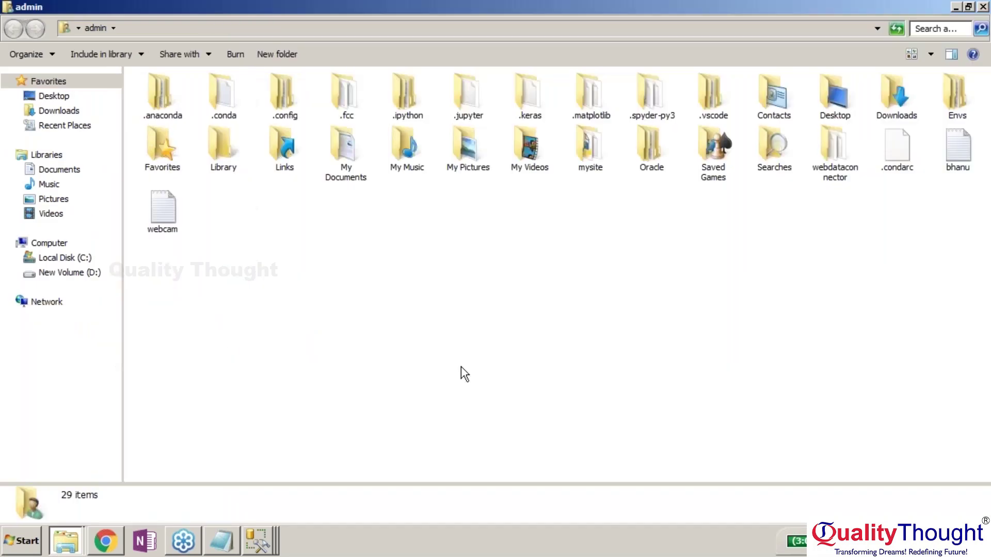
{"action": "key", "text": "ctrl+v"}
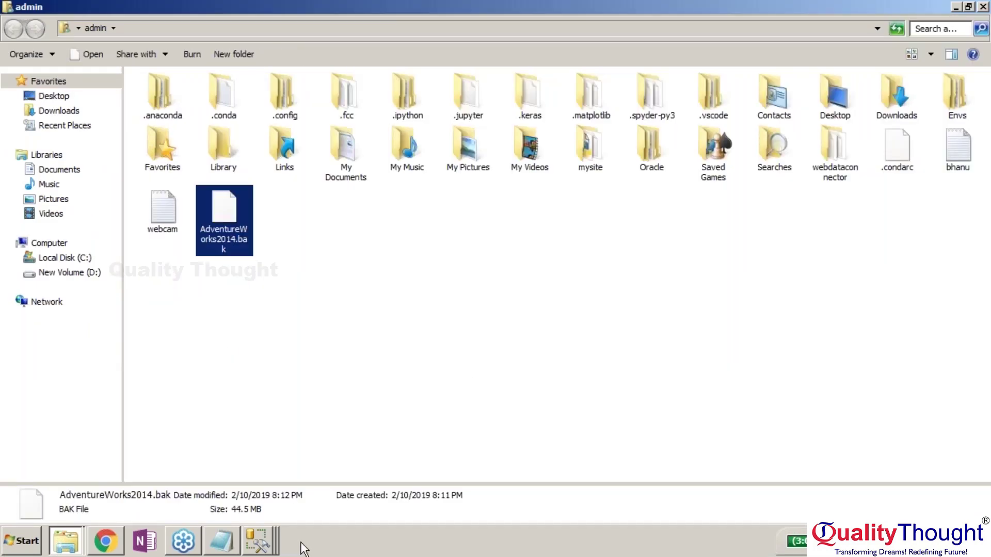
{"action": "left_click", "coordinate": [257, 540]}
{"action": "left_click", "coordinate": [255, 512]}
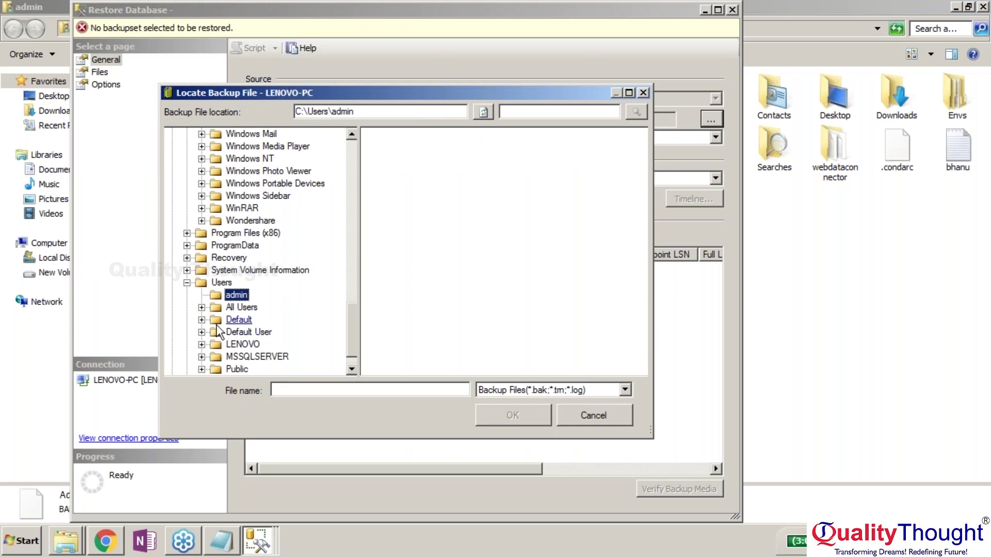
Step: Open C:\Users in Windows Explorer, declining access to the MSSQLSERVER folder
{"action": "left_click", "coordinate": [239, 307]}
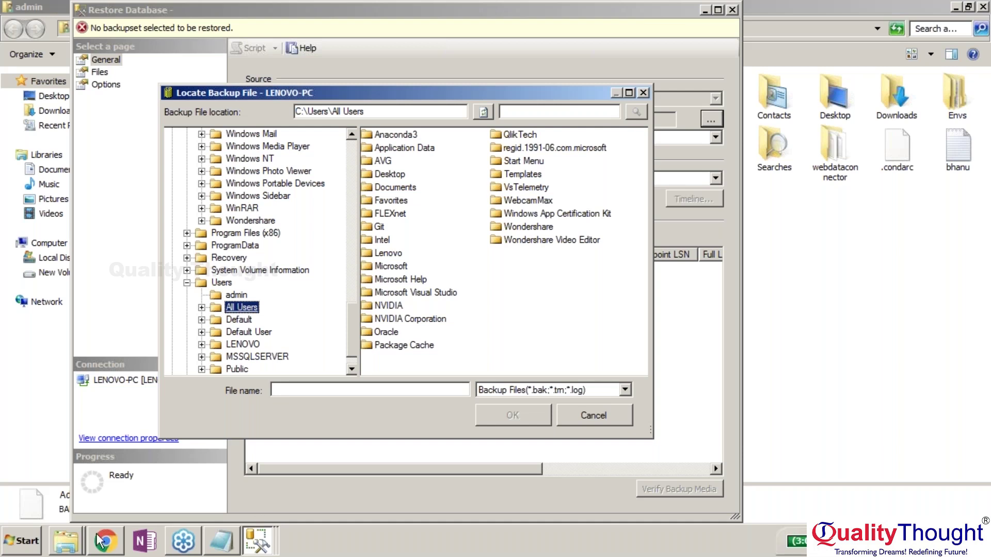
{"action": "left_click", "coordinate": [21, 546]}
{"action": "left_click", "coordinate": [258, 315]}
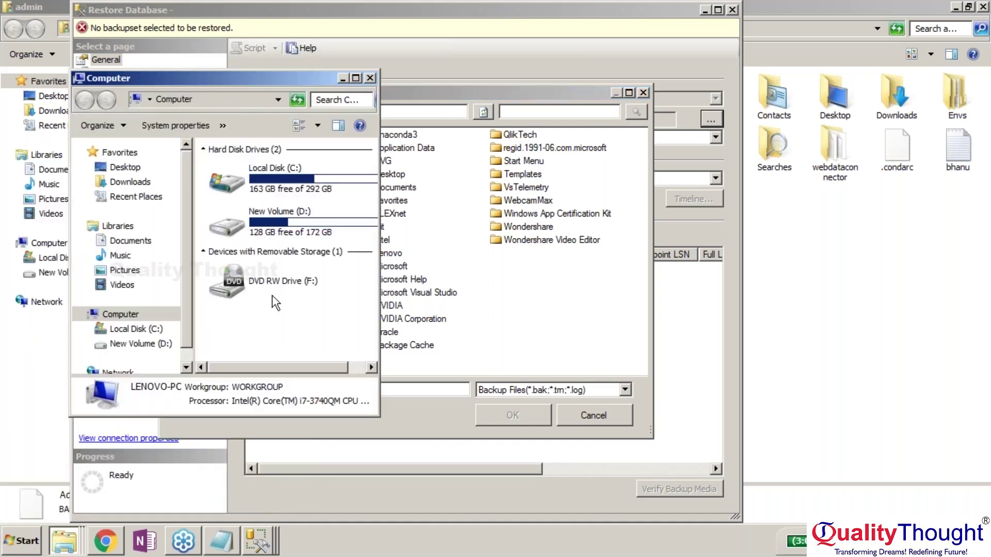
{"action": "double_click", "coordinate": [279, 180]}
{"action": "double_click", "coordinate": [238, 295]}
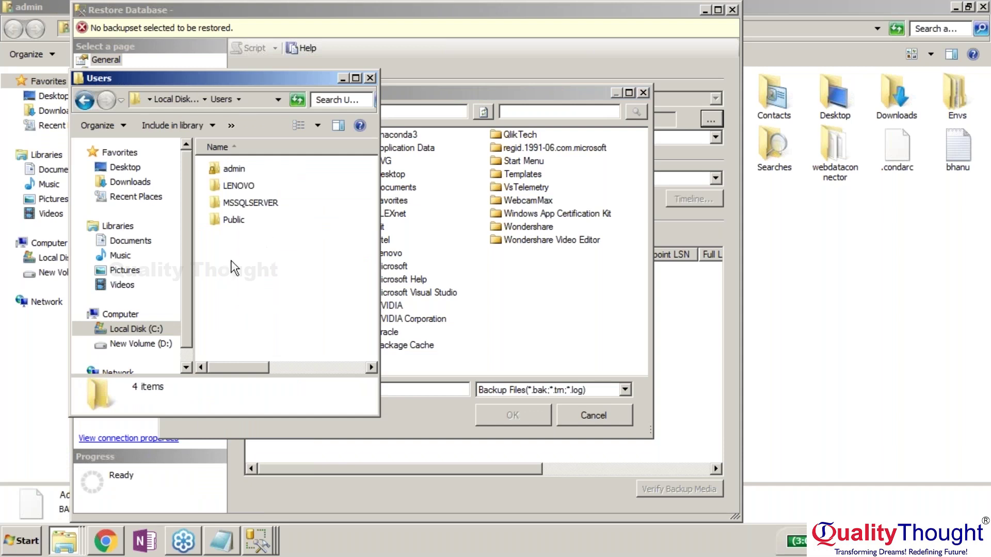
{"action": "double_click", "coordinate": [255, 204]}
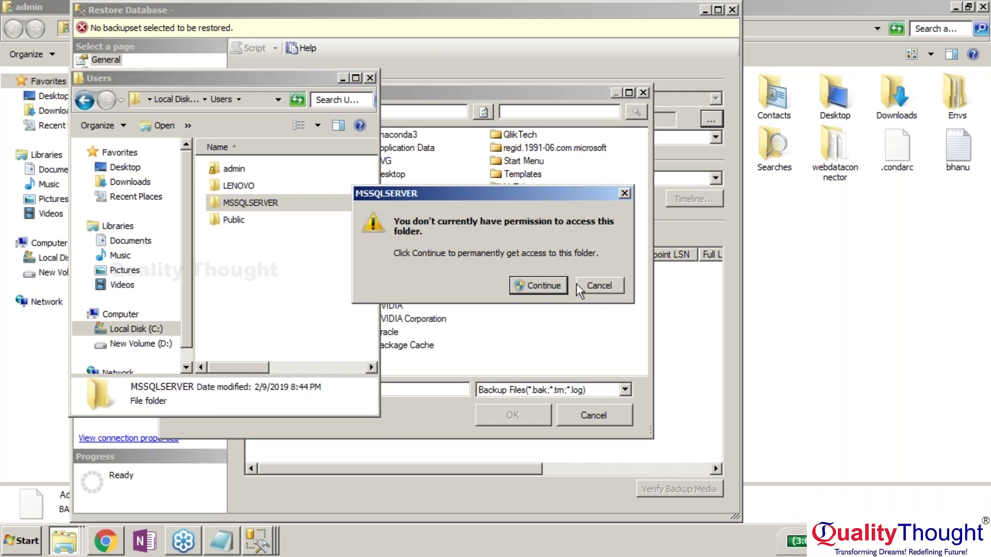
{"action": "left_click", "coordinate": [587, 286]}
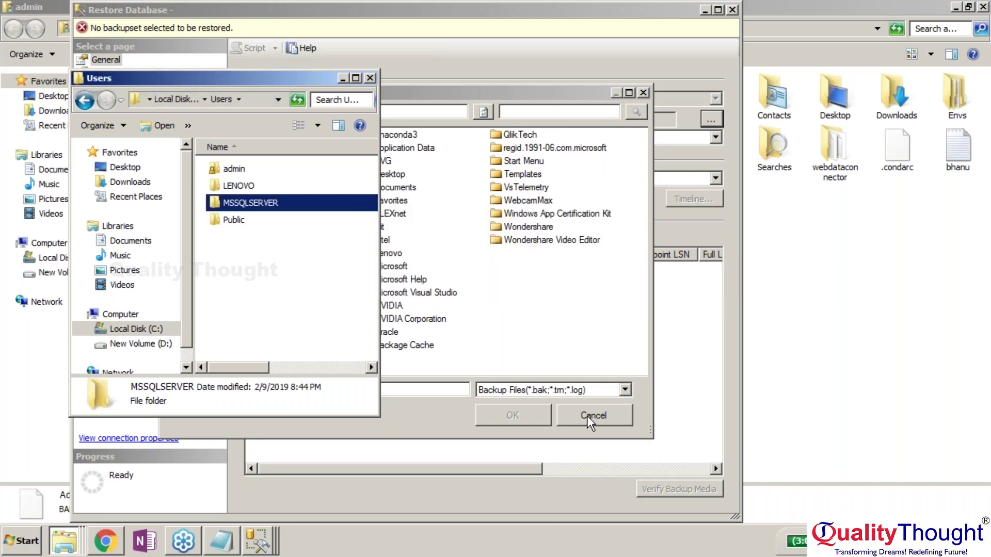
Step: Cancel the backup file and backup device dialogs and close Restore Database
{"action": "left_click", "coordinate": [586, 416]}
{"action": "left_click", "coordinate": [505, 377]}
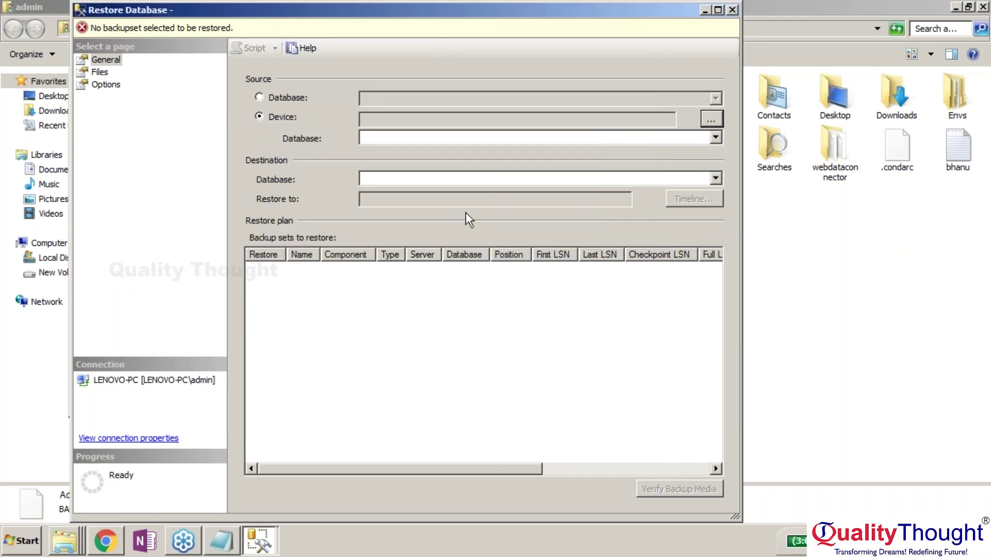
{"action": "left_click", "coordinate": [735, 9]}
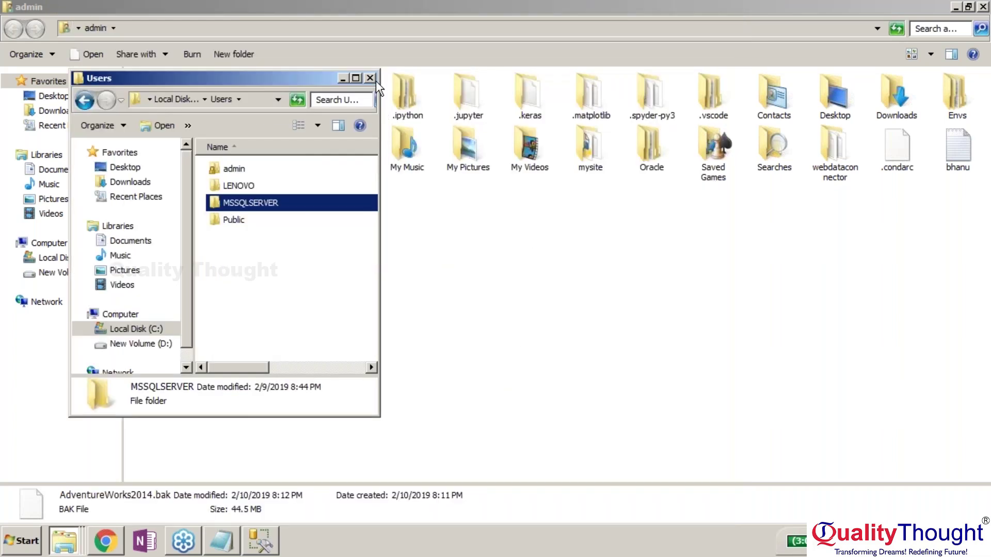
{"action": "left_click", "coordinate": [370, 78]}
Step: Run SQL Server 2014 Management Studio as administrator from the Microsoft SQL Server 2014 program group
{"action": "left_click", "coordinate": [260, 540]}
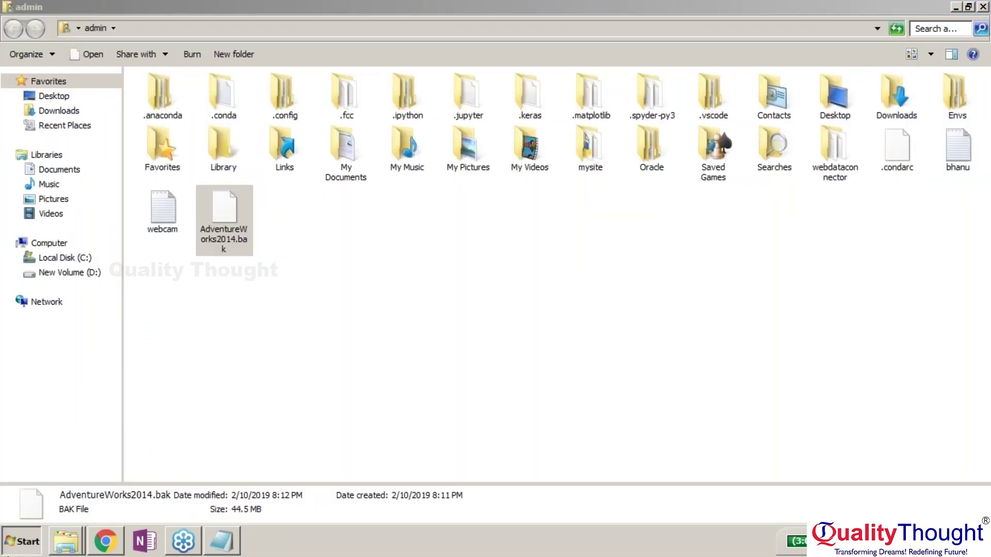
{"action": "left_click", "coordinate": [21, 540]}
{"action": "left_click", "coordinate": [49, 488]}
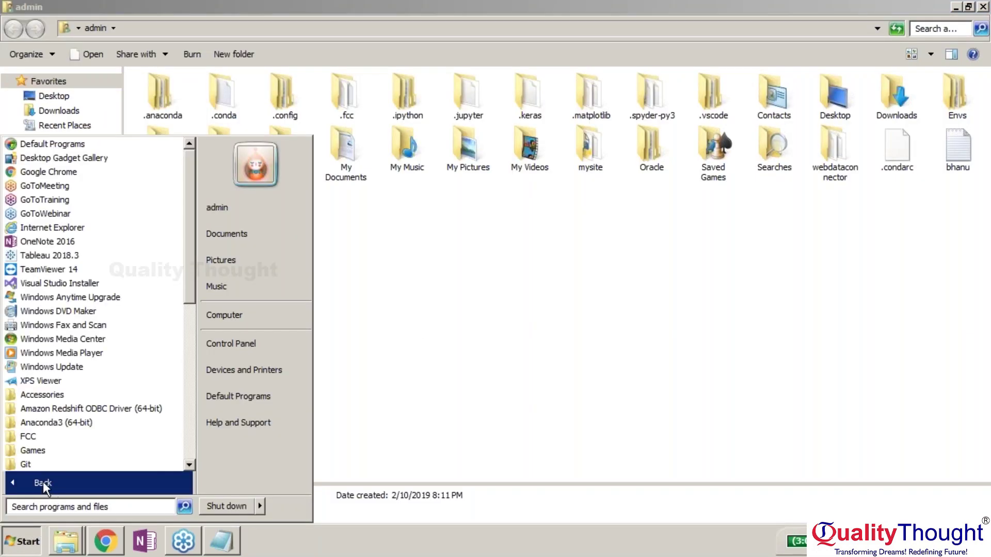
{"action": "scroll", "coordinate": [188, 289], "scroll_direction": "down", "scroll_amount": 2}
{"action": "left_click_drag", "start_coordinate": [191, 307], "coordinate": [187, 363]}
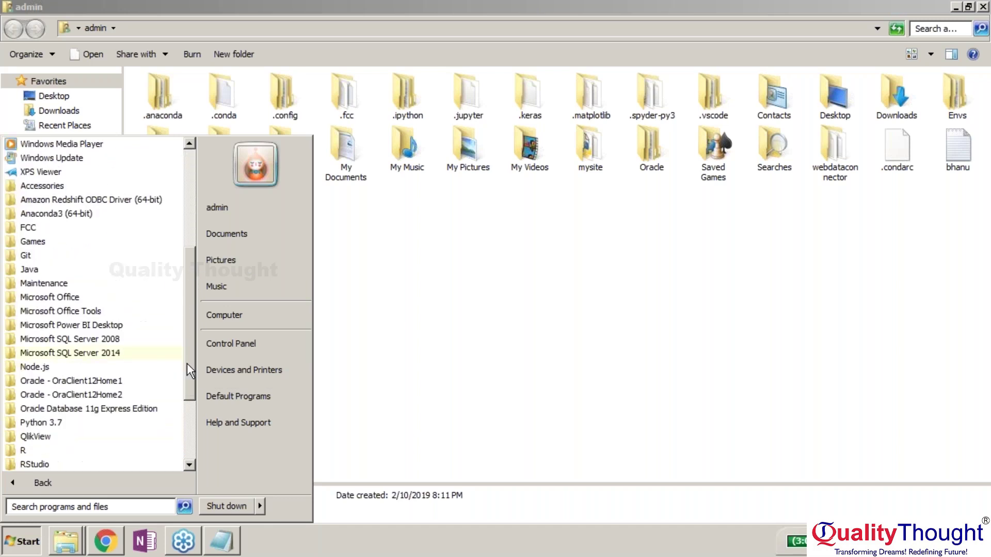
{"action": "left_click", "coordinate": [133, 355]}
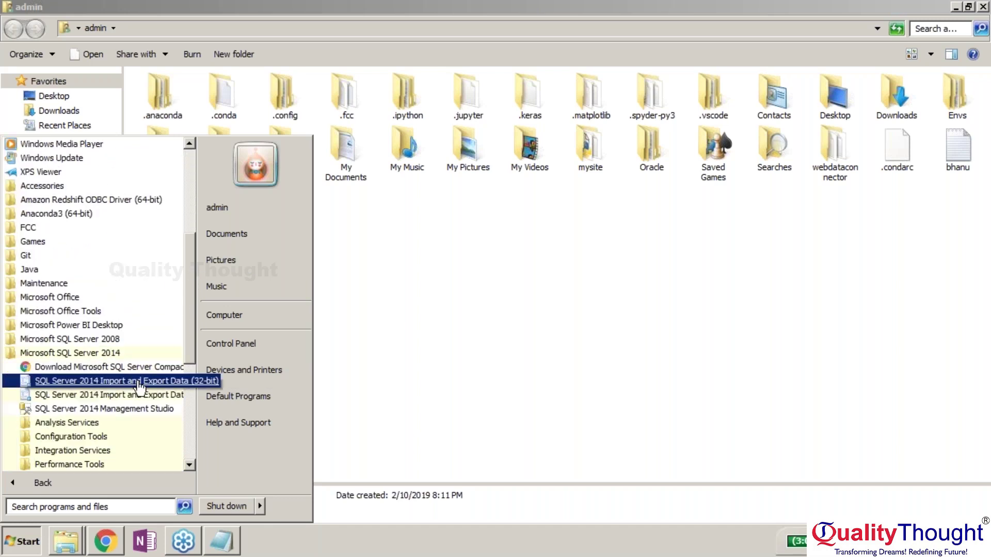
{"action": "right_click", "coordinate": [92, 412]}
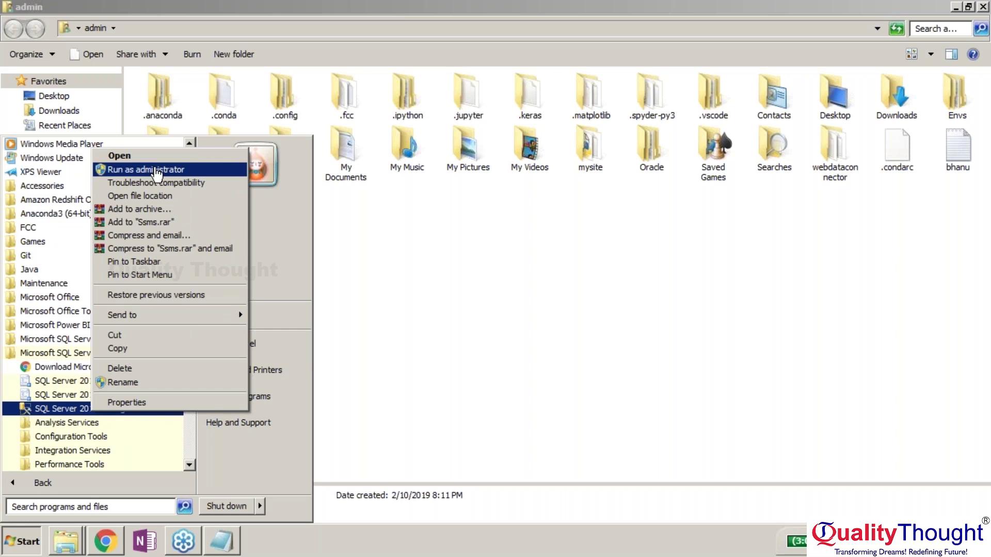
{"action": "left_click", "coordinate": [154, 169]}
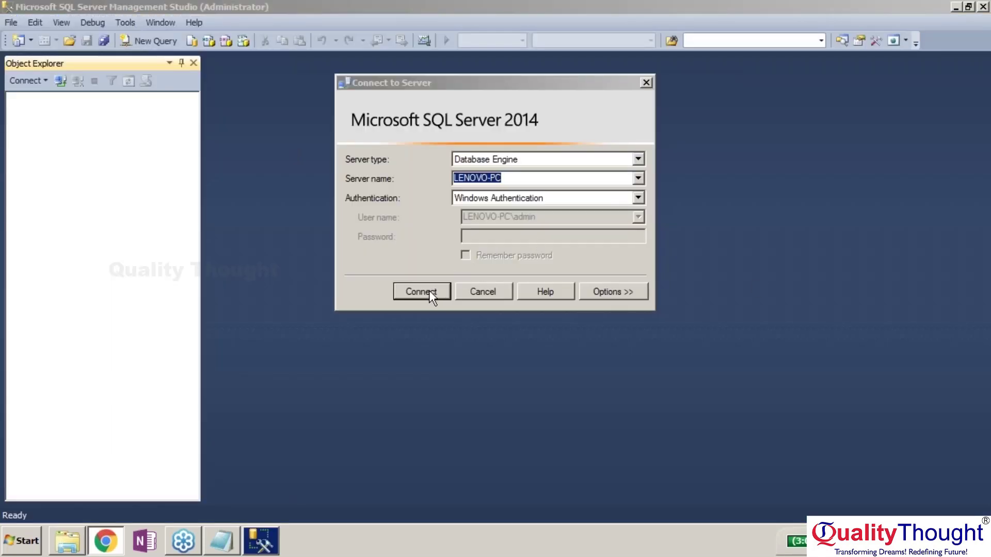
Step: Connect to the local server and start a Restore Database from a device, adding a backup file
{"action": "left_click", "coordinate": [428, 291]}
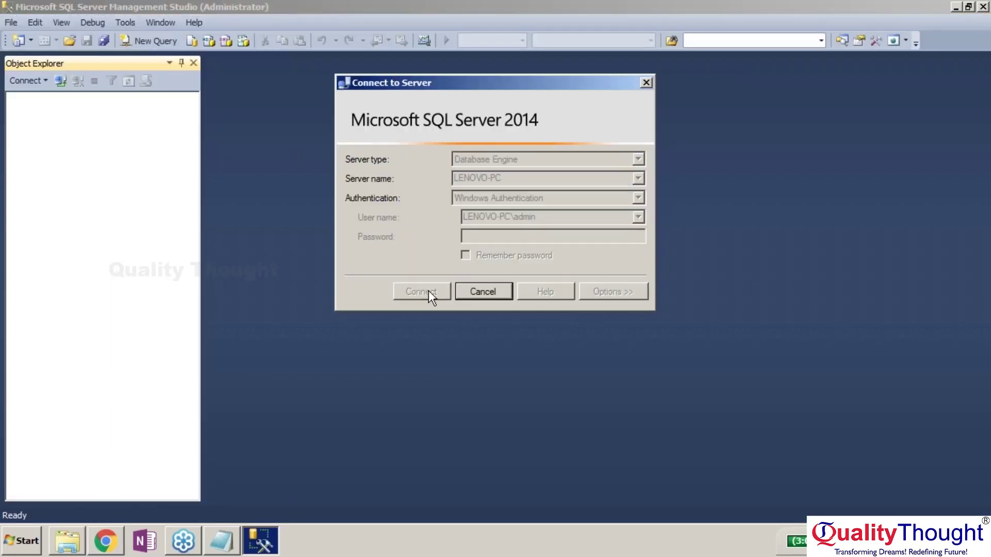
{"action": "right_click", "coordinate": [60, 113]}
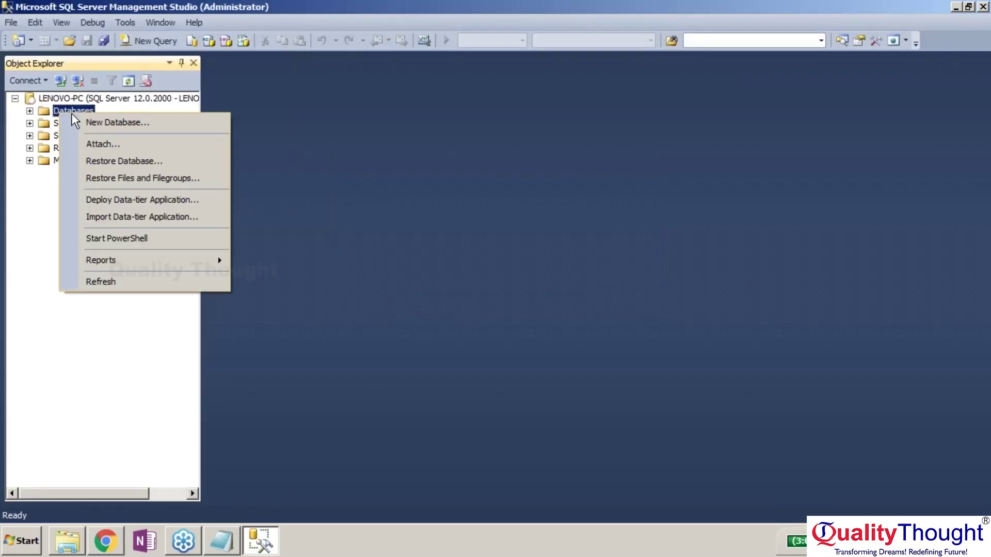
{"action": "left_click", "coordinate": [156, 169]}
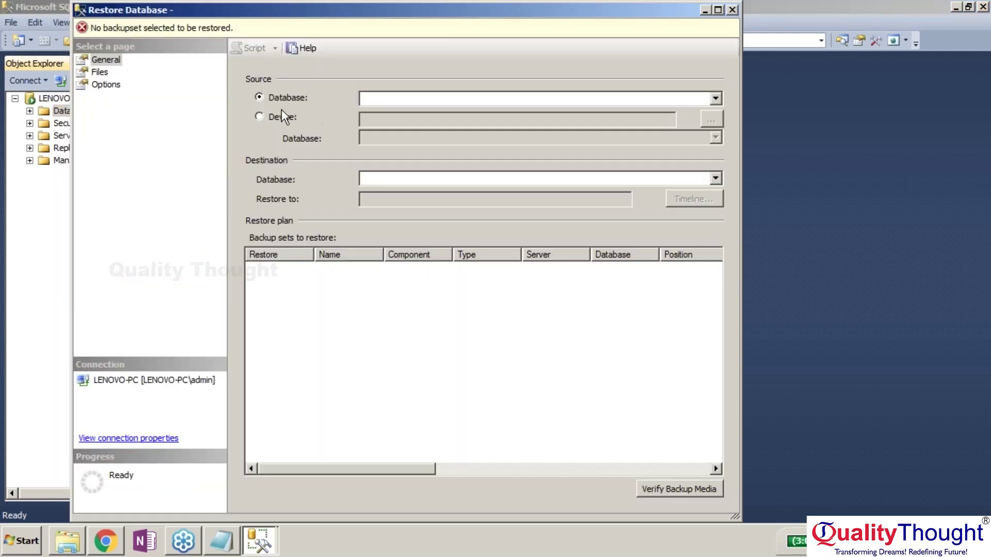
{"action": "left_click", "coordinate": [280, 115]}
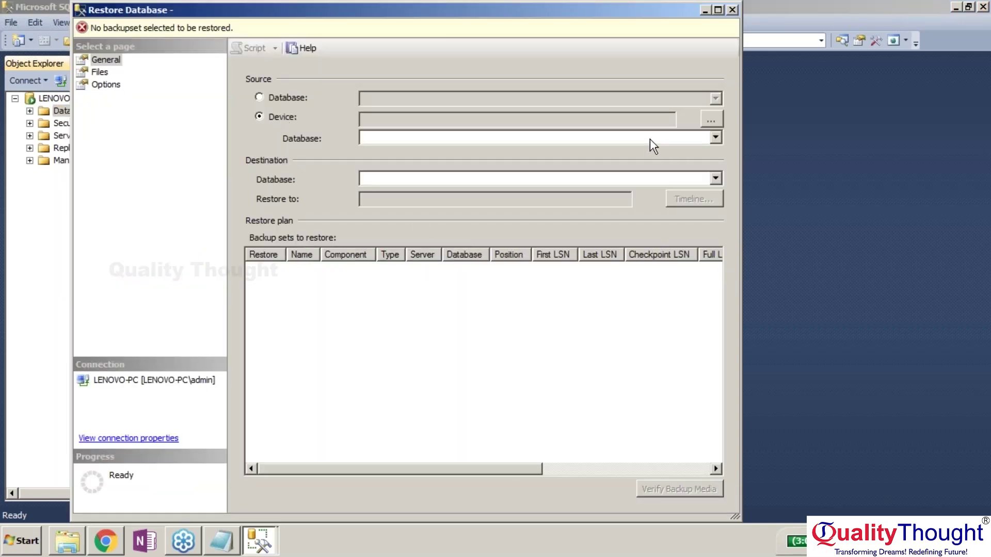
{"action": "left_click", "coordinate": [708, 121]}
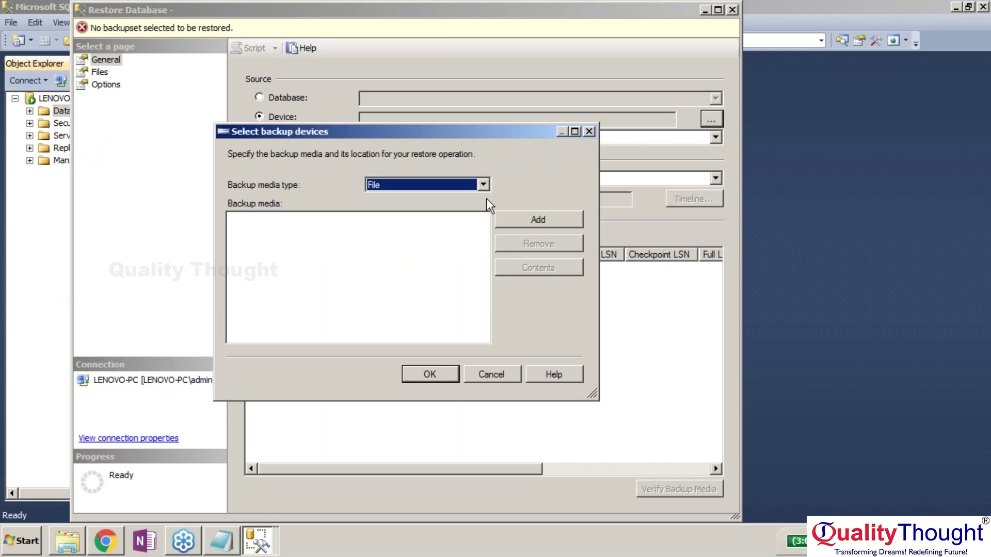
{"action": "left_click", "coordinate": [516, 219]}
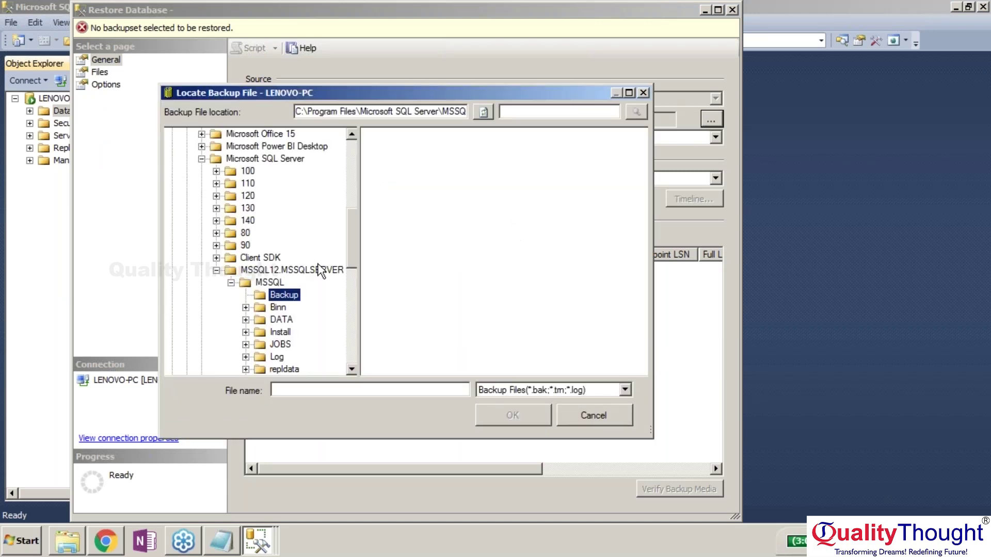
Step: Browse the Locate Backup File tree to C:\Users\admin, checking drive D along the way
{"action": "scroll", "coordinate": [352, 336], "scroll_direction": "down", "scroll_amount": 10}
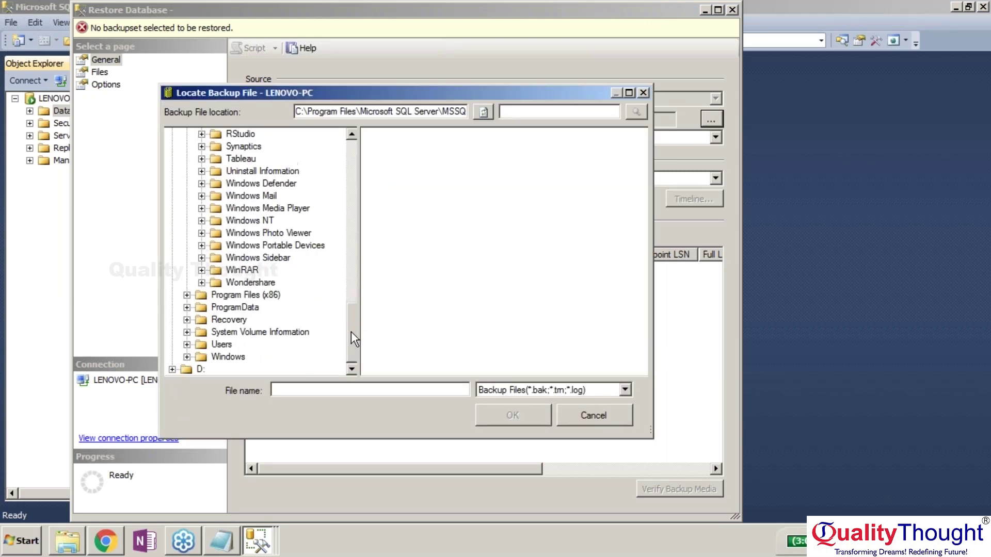
{"action": "left_click", "coordinate": [222, 344]}
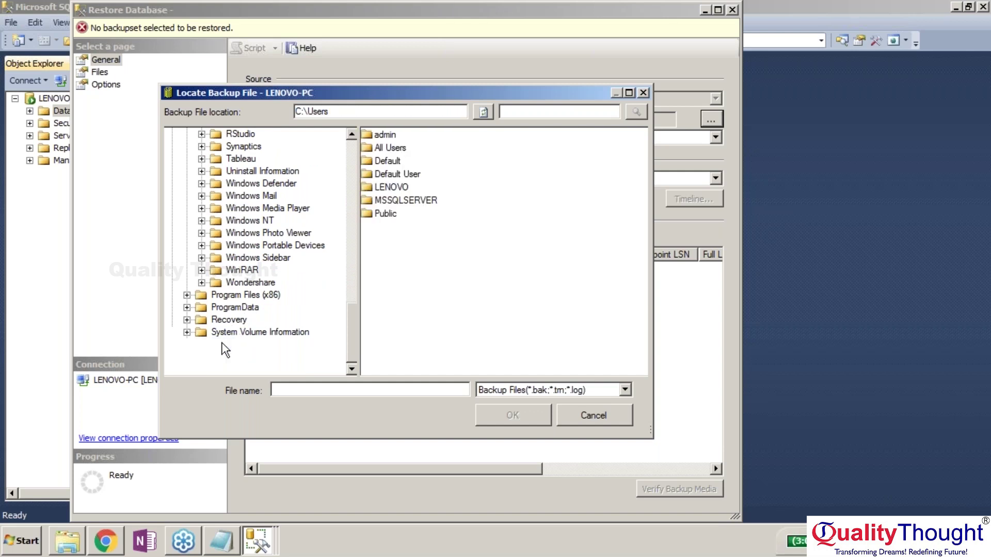
{"action": "double_click", "coordinate": [388, 139]}
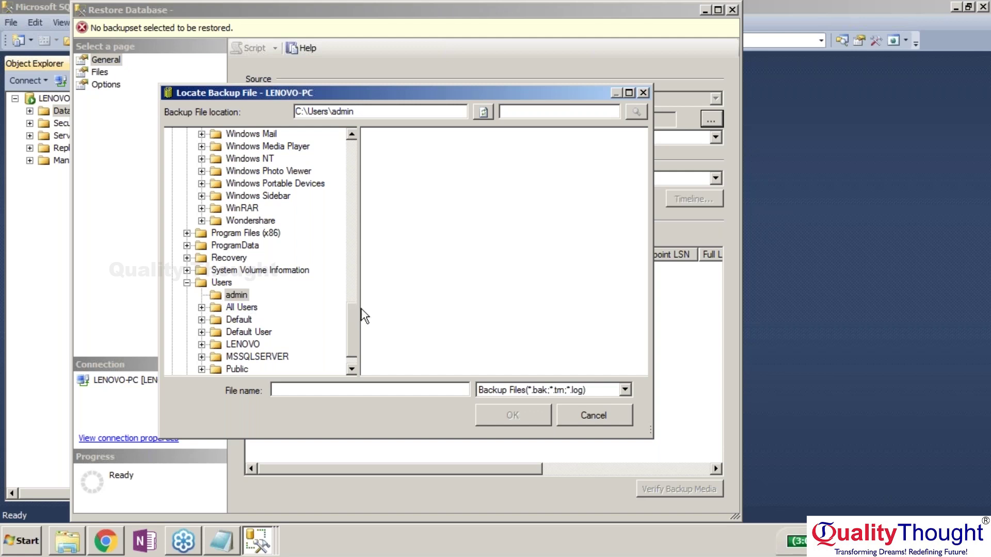
{"action": "scroll", "coordinate": [358, 348], "scroll_direction": "down", "scroll_amount": 1}
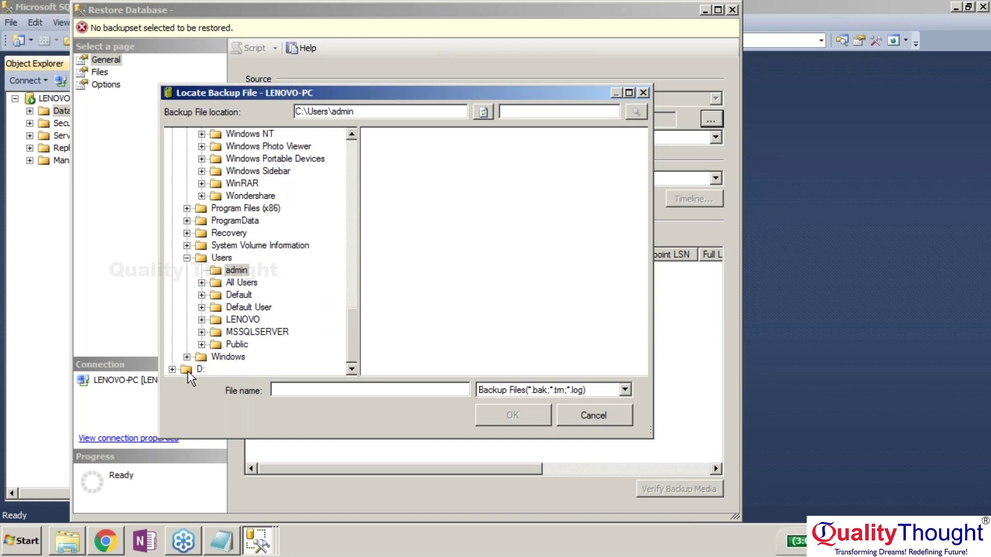
{"action": "left_click", "coordinate": [172, 370]}
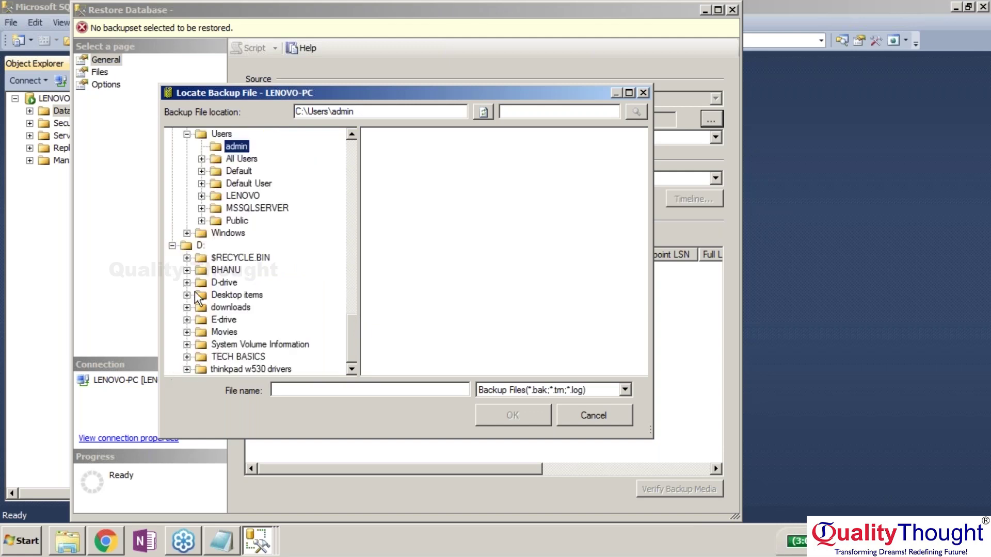
{"action": "left_click", "coordinate": [172, 245]}
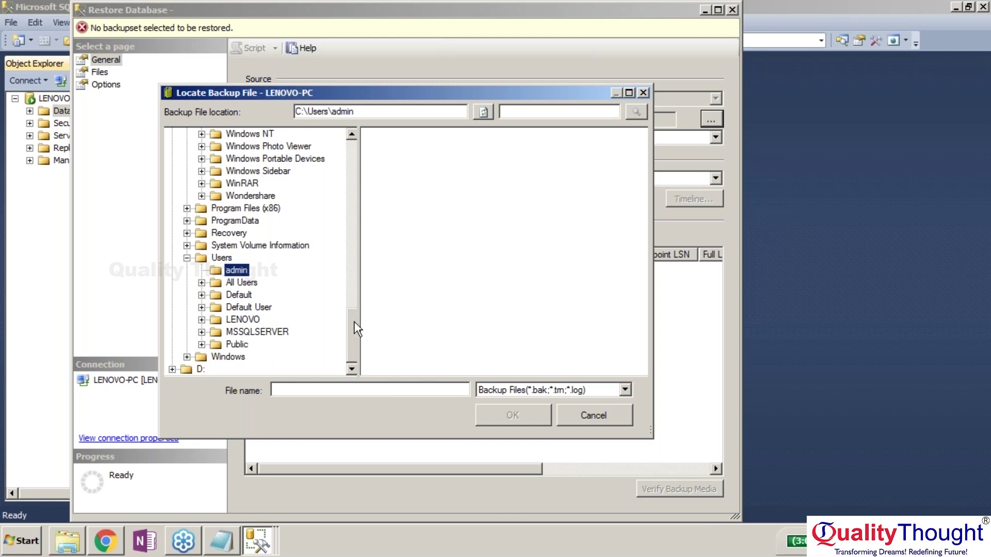
{"action": "left_click_drag", "start_coordinate": [354, 321], "coordinate": [343, 145]}
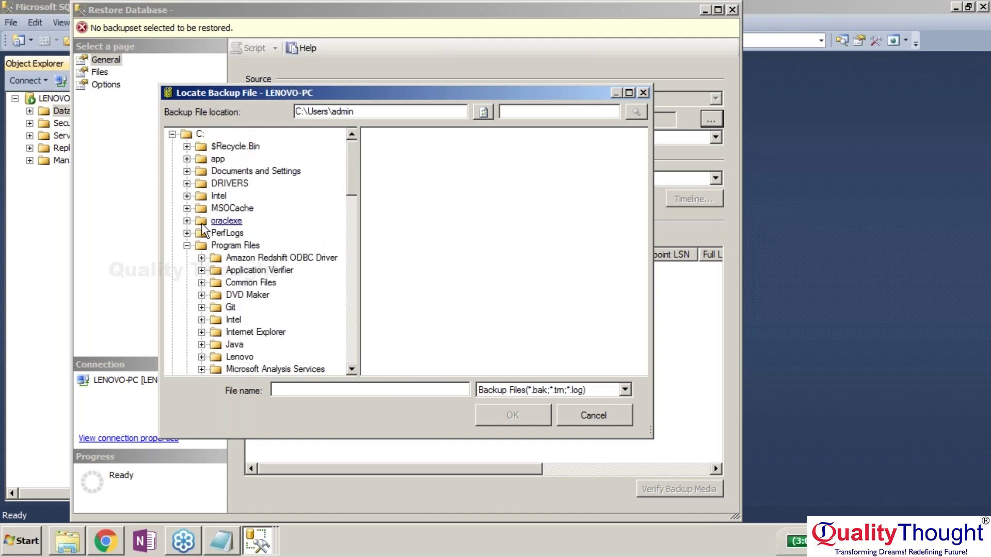
{"action": "left_click", "coordinate": [187, 246]}
{"action": "left_click", "coordinate": [186, 258]}
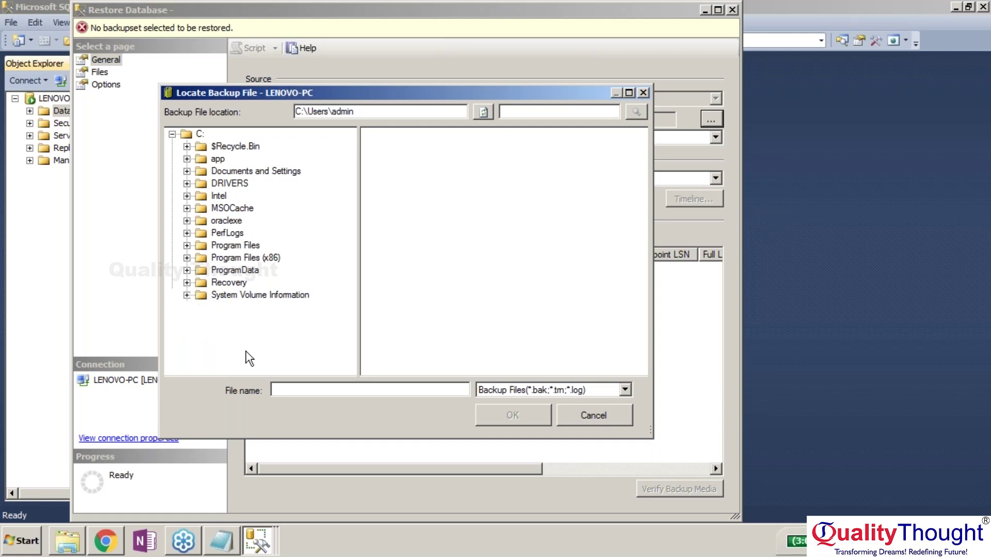
Step: Clear the desktop and open Local Disk (C:) > Users in Windows Explorer
{"action": "key", "text": "super+d"}
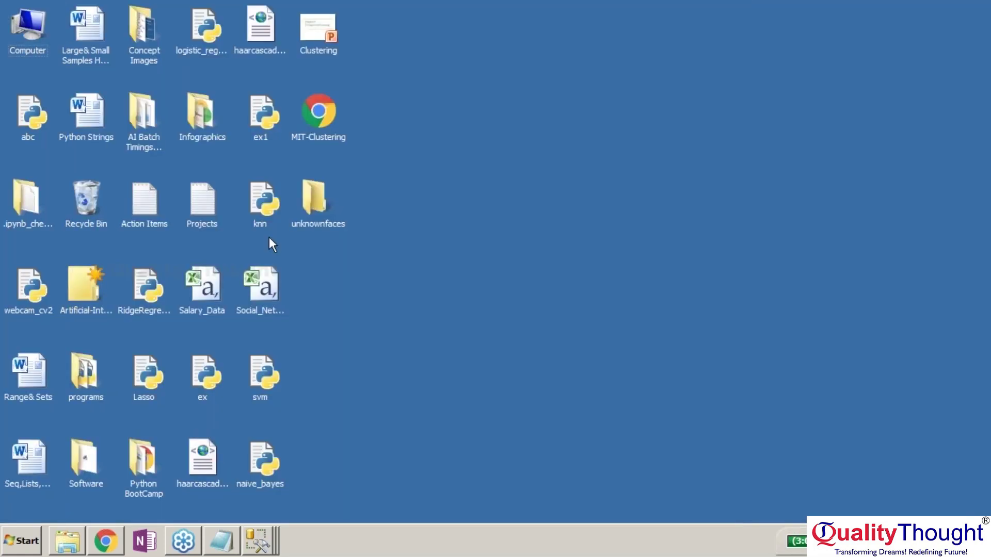
{"action": "left_click", "coordinate": [67, 541]}
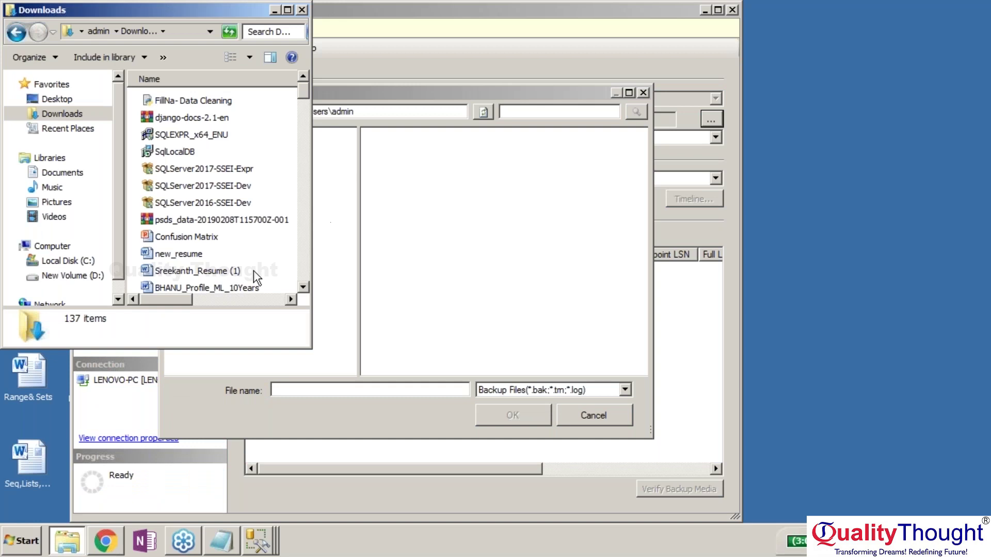
{"action": "left_click", "coordinate": [302, 10]}
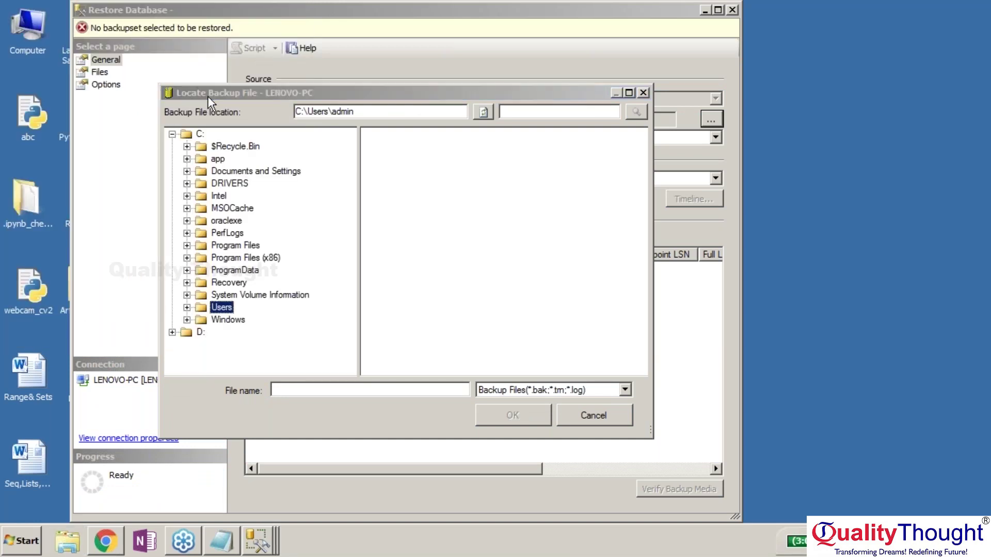
{"action": "key", "text": "super+d"}
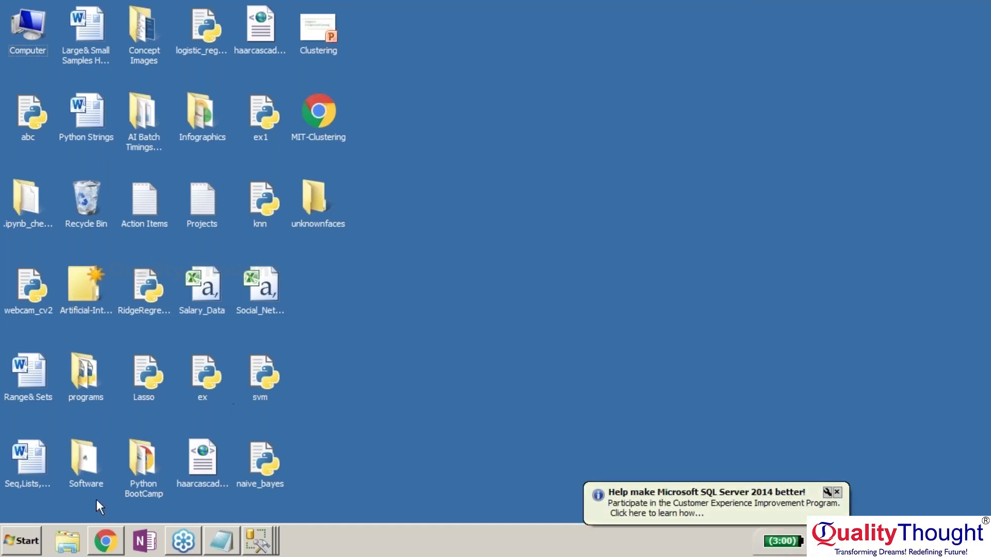
{"action": "key", "text": "super"}
{"action": "left_click", "coordinate": [230, 311]}
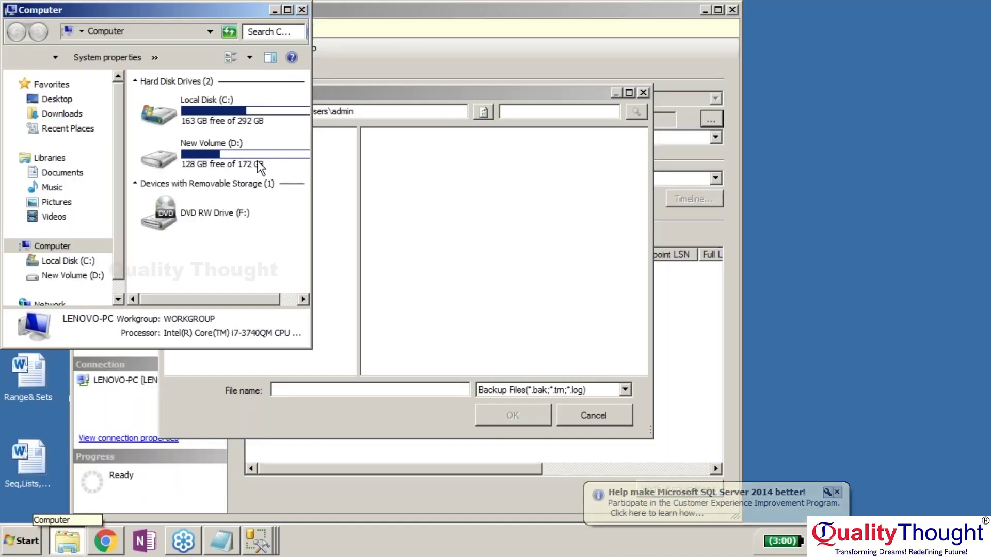
{"action": "double_click", "coordinate": [231, 102]}
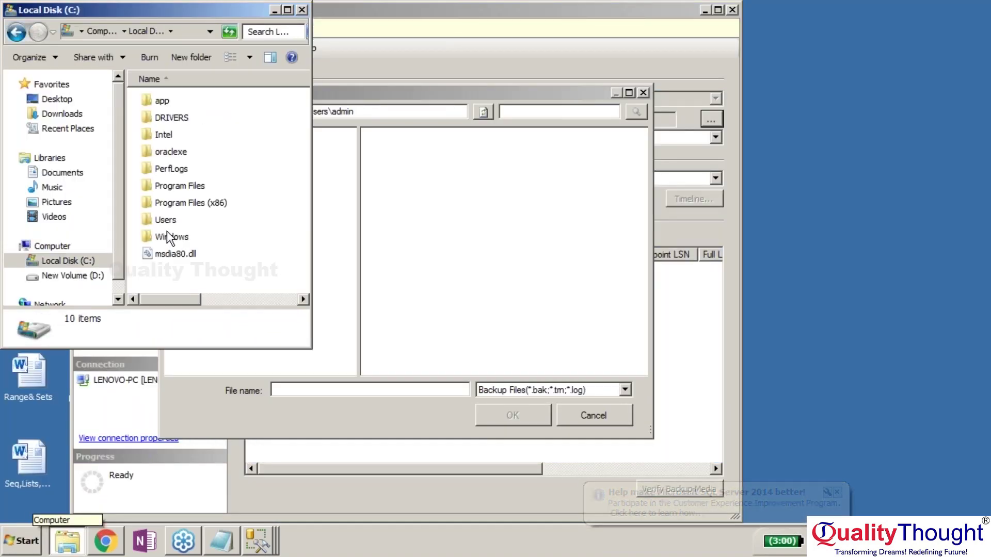
{"action": "left_click", "coordinate": [166, 232]}
{"action": "double_click", "coordinate": [165, 221]}
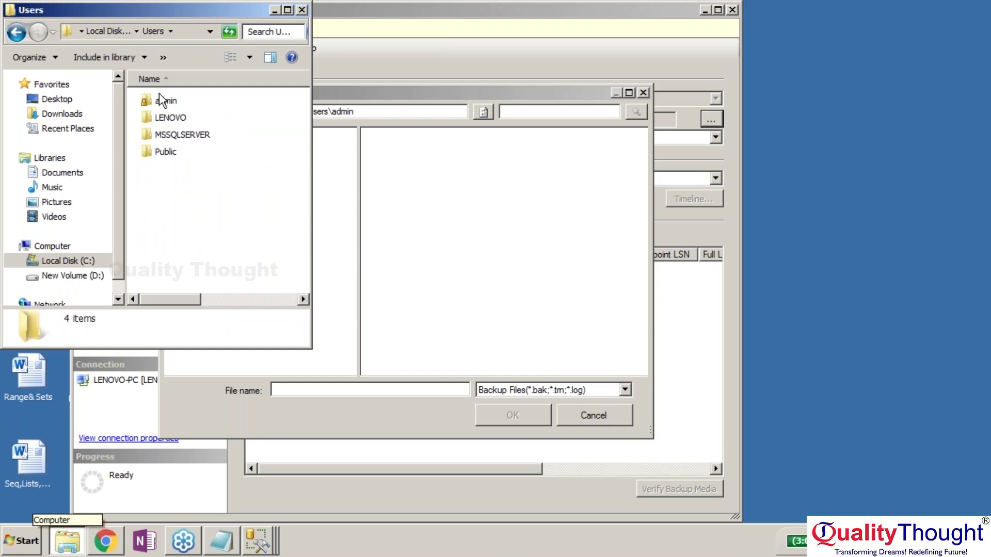
Step: Open the admin folder and select AdventureWorks2014.bak
{"action": "double_click", "coordinate": [172, 135]}
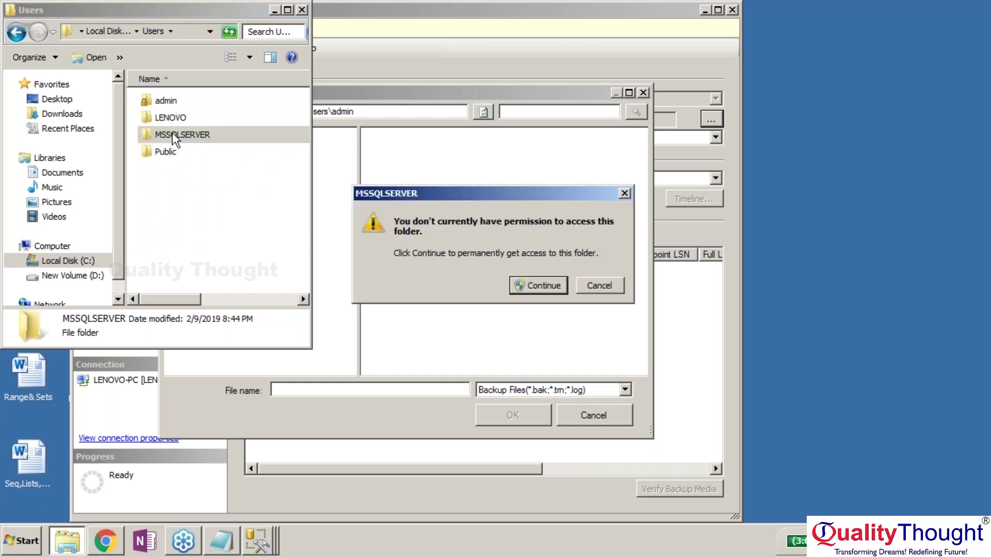
{"action": "left_click", "coordinate": [609, 286]}
{"action": "left_click", "coordinate": [201, 105]}
{"action": "double_click", "coordinate": [201, 105]}
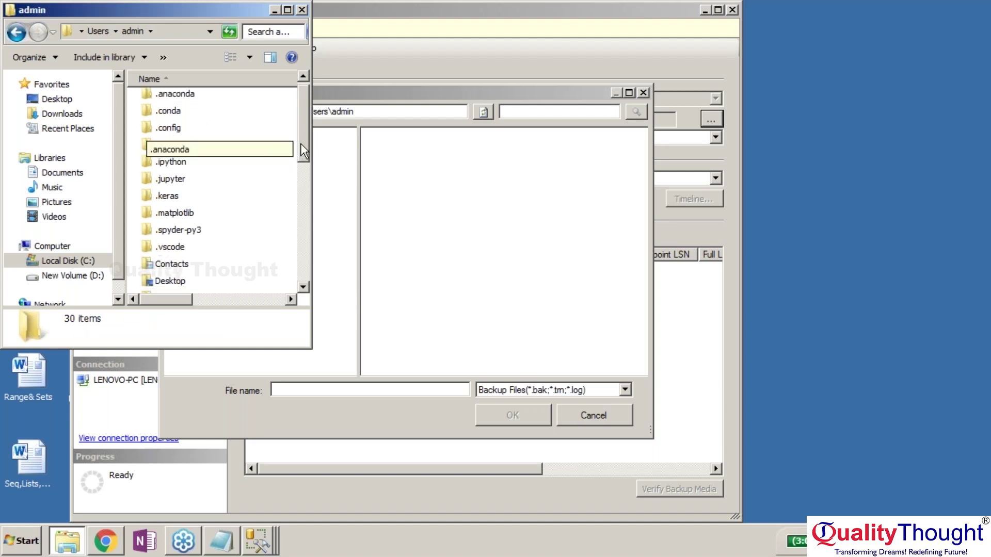
{"action": "left_click_drag", "start_coordinate": [300, 143], "coordinate": [300, 260]}
{"action": "left_click", "coordinate": [208, 250]}
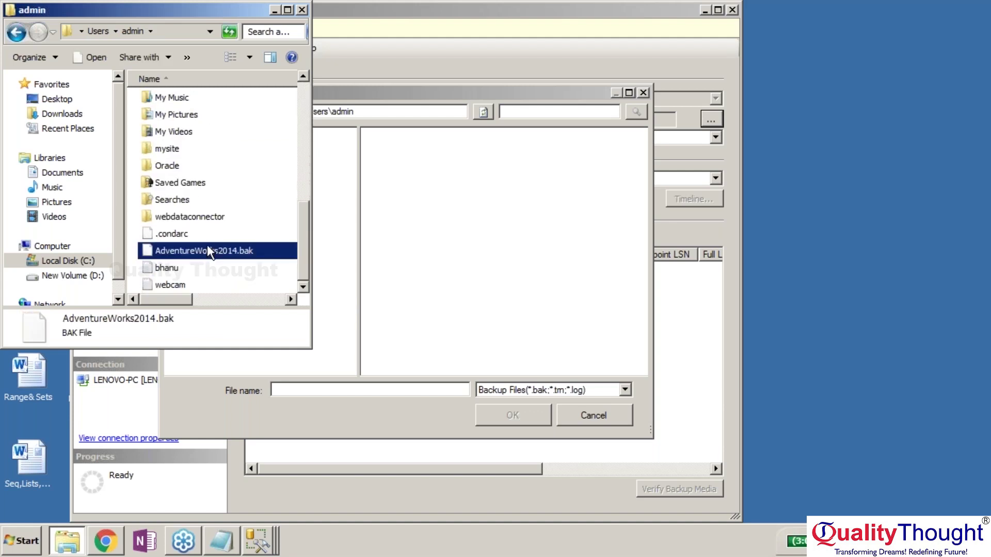
Step: Paste AdventureWorks2014.bak into the root of C:, granting administrator permission
{"action": "key", "text": "BackSpace"}
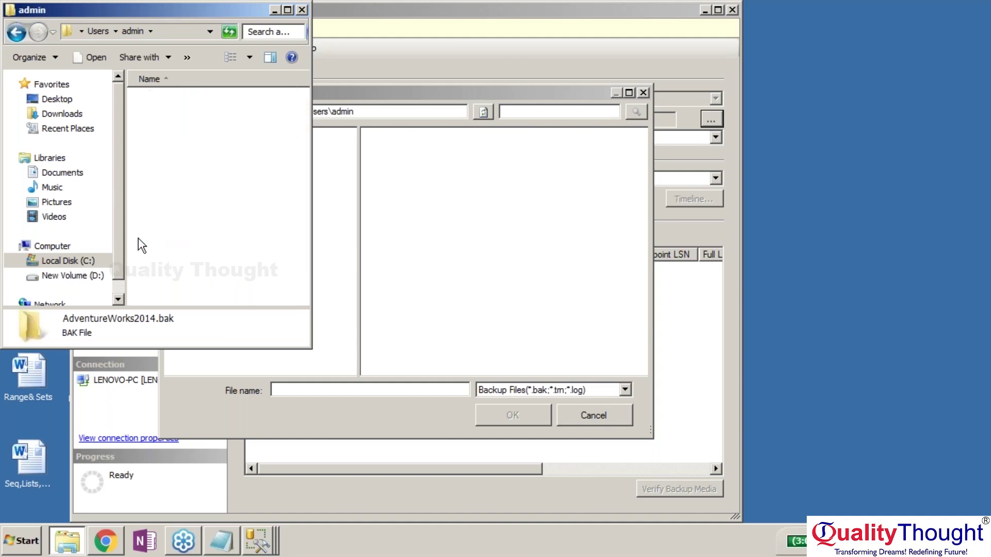
{"action": "key", "text": "BackSpace"}
{"action": "key", "text": "BackSpace"}
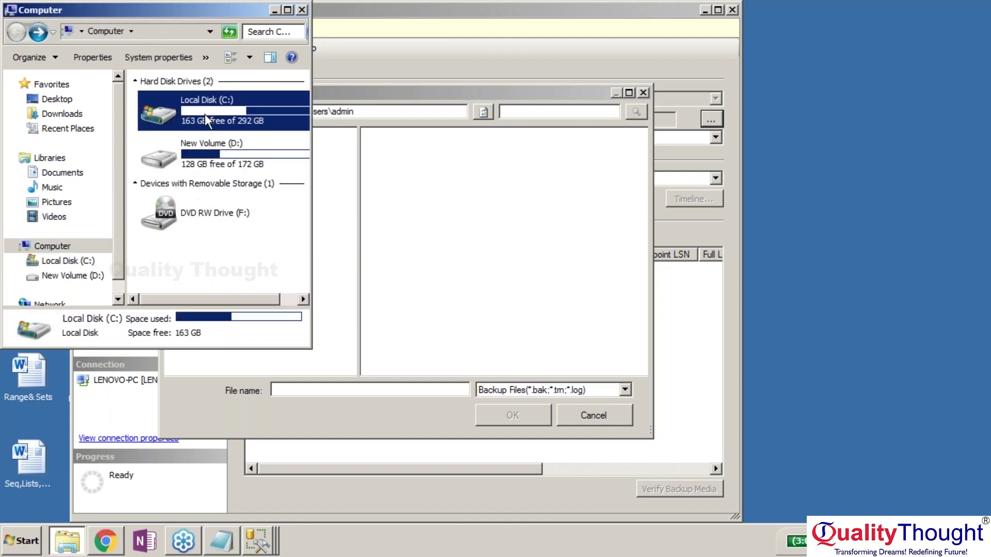
{"action": "double_click", "coordinate": [204, 114]}
{"action": "left_click", "coordinate": [228, 253]}
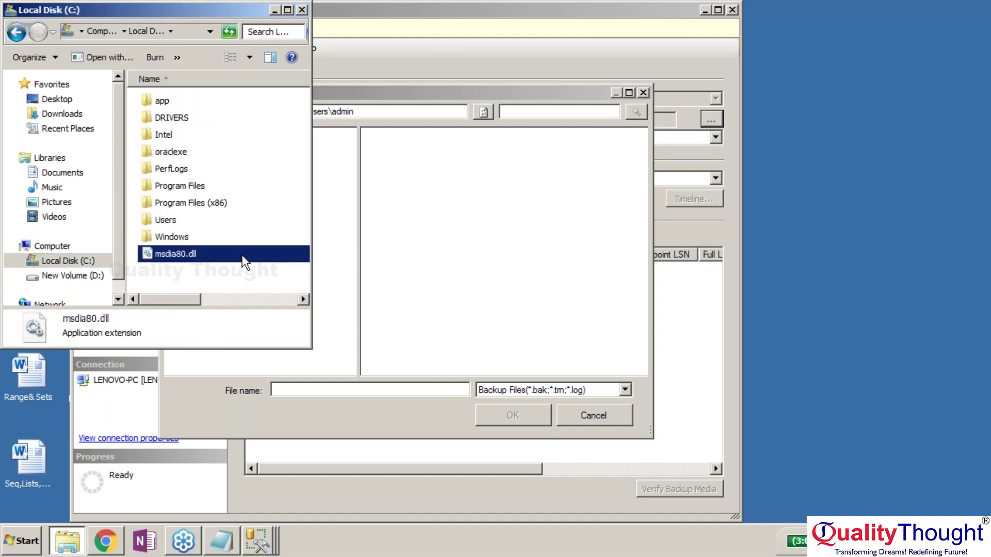
{"action": "left_click", "coordinate": [249, 274]}
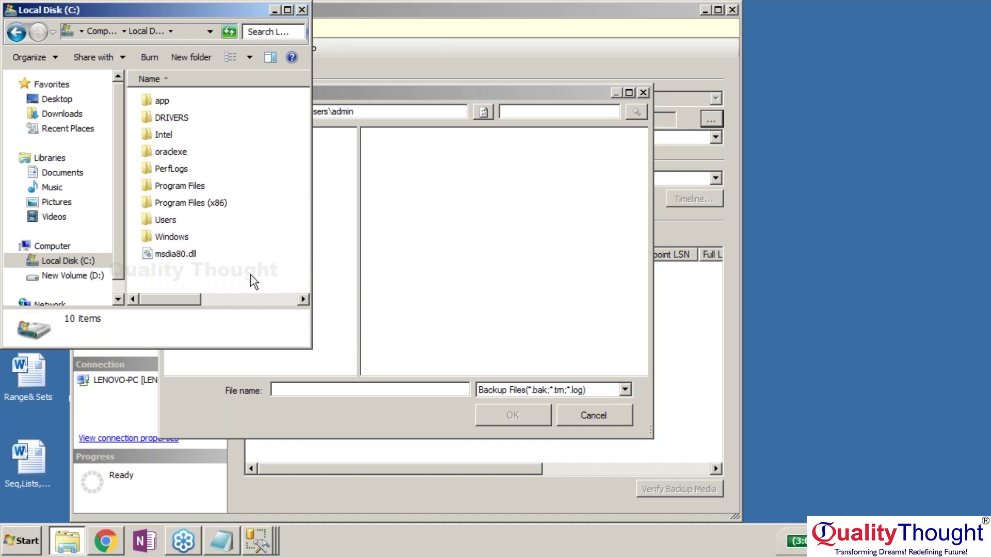
{"action": "key", "text": "ctrl+v"}
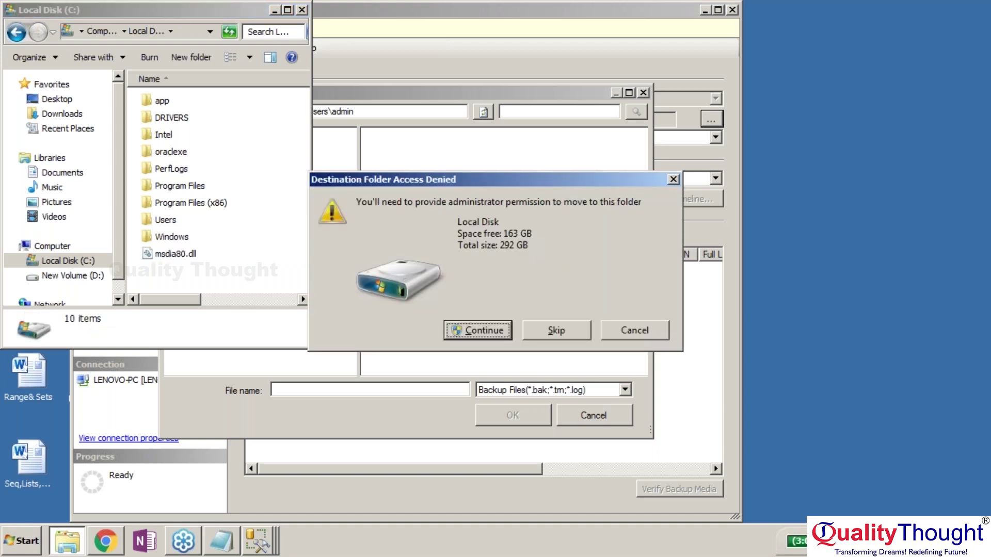
{"action": "key", "text": "Return"}
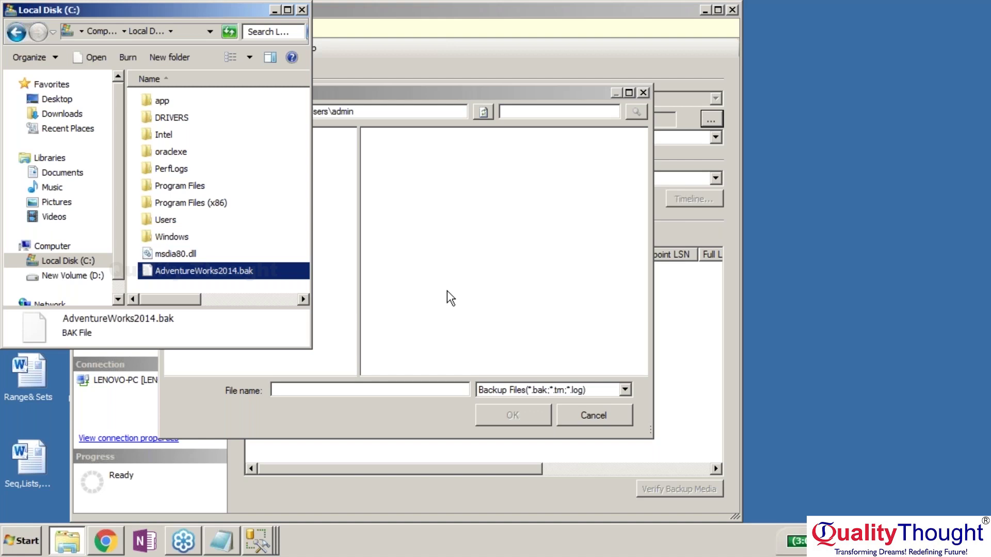
Step: Choose C:\AdventureWorks2014.bak in Locate Backup File and confirm it as the backup device
{"action": "left_click", "coordinate": [447, 299]}
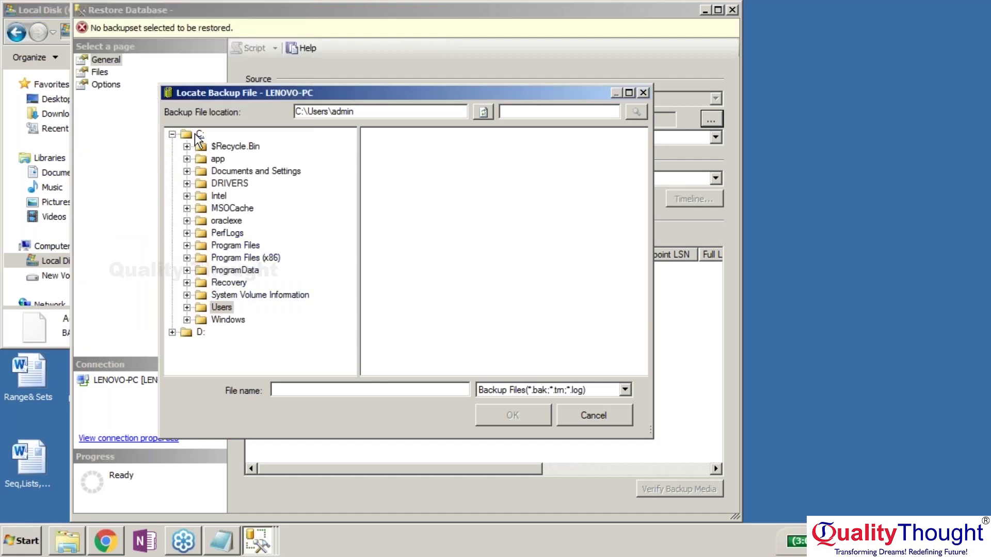
{"action": "left_click", "coordinate": [199, 135]}
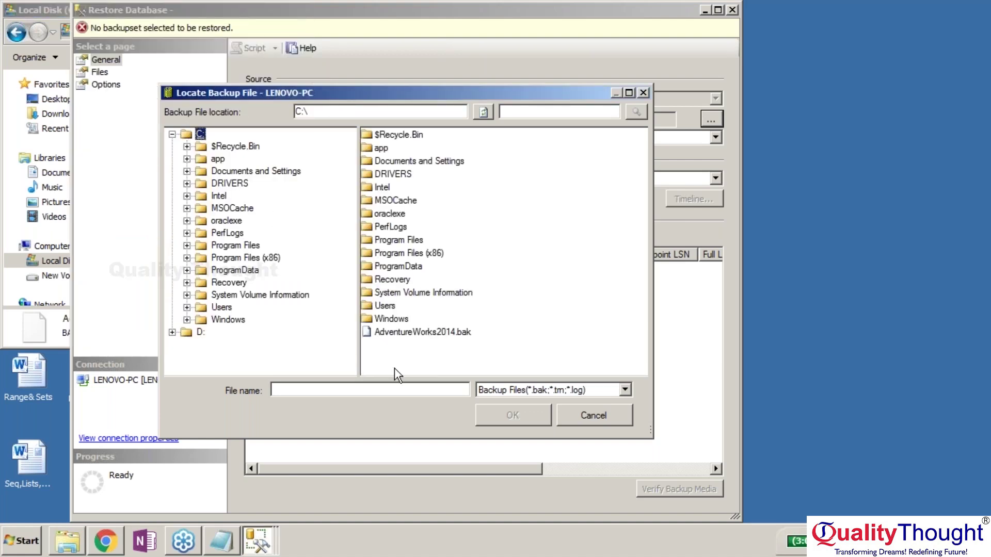
{"action": "double_click", "coordinate": [442, 331]}
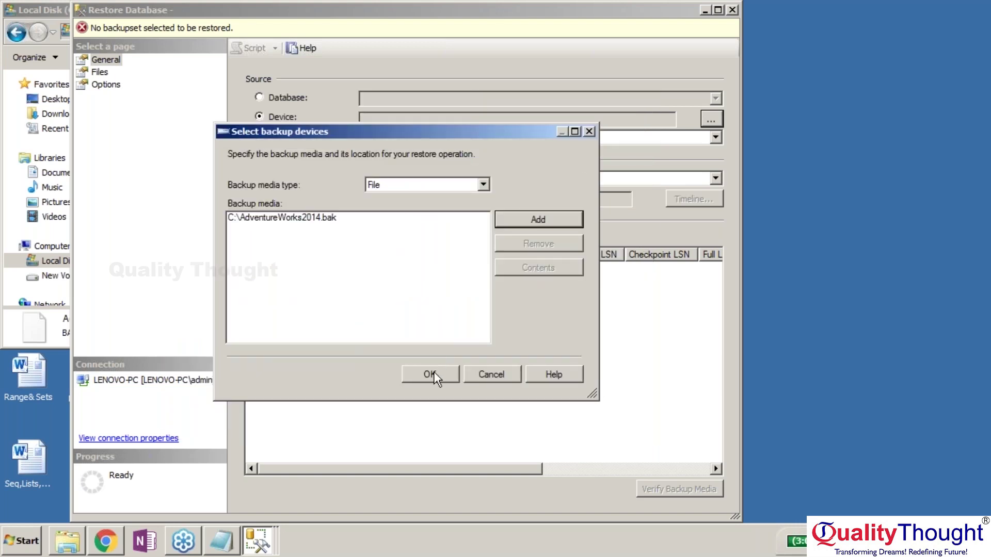
{"action": "left_click", "coordinate": [430, 374]}
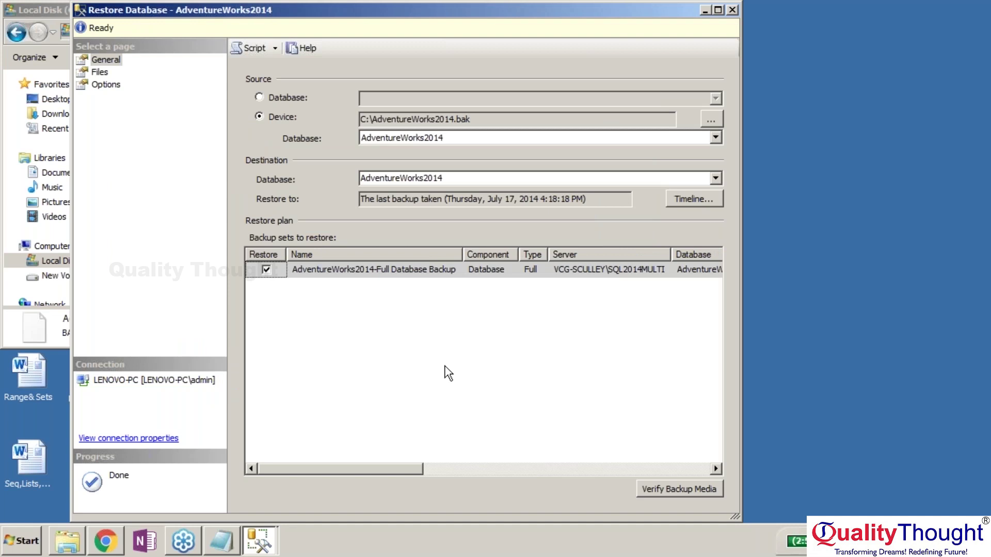
Step: Verify the AdventureWorks2014 backup media and bring up the Chrome install guide
{"action": "left_click", "coordinate": [647, 488]}
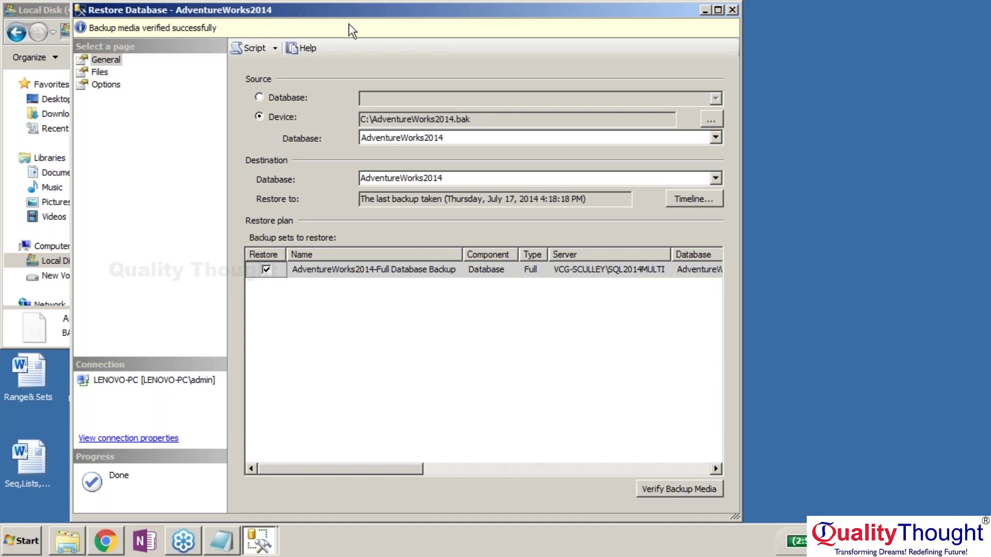
{"action": "double_click", "coordinate": [378, 9]}
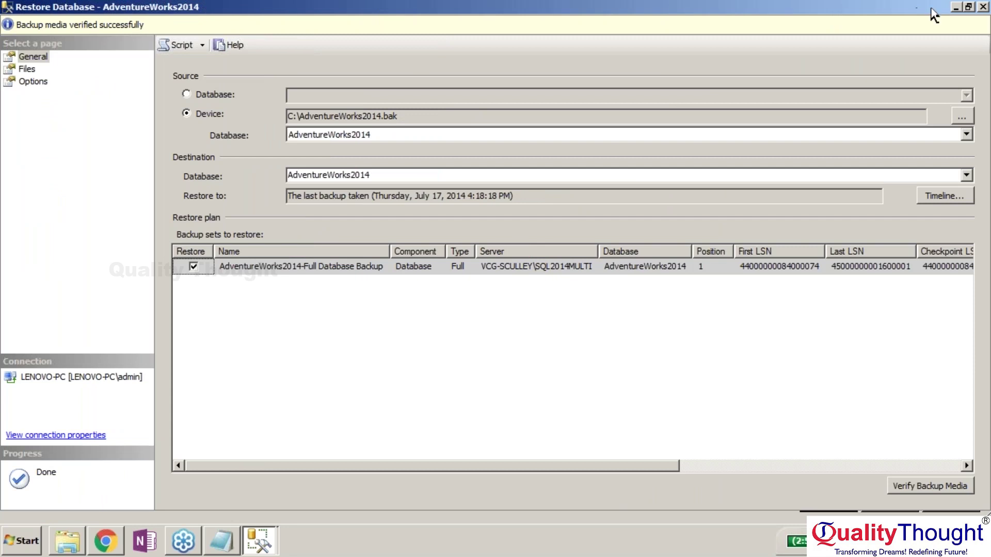
{"action": "left_click", "coordinate": [968, 7]}
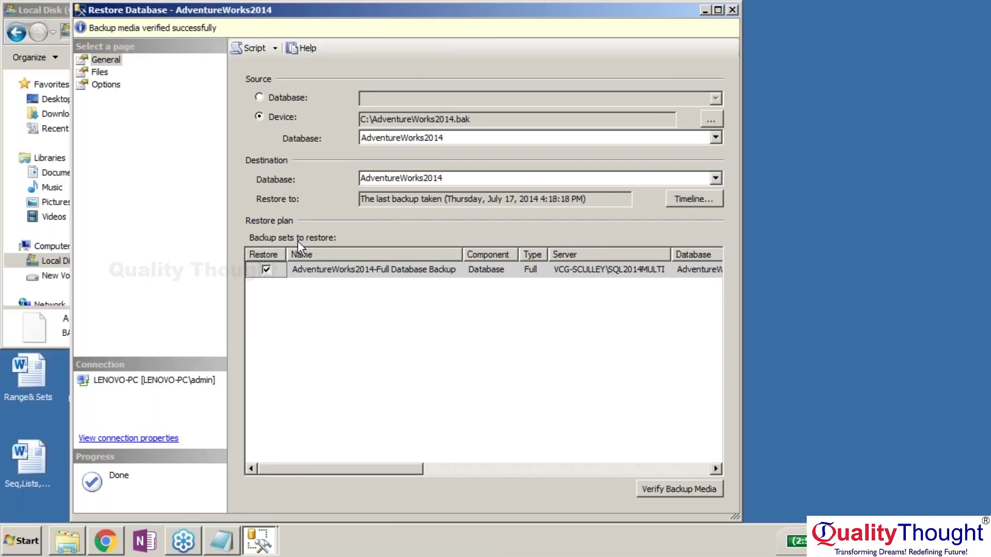
{"action": "left_click", "coordinate": [343, 270]}
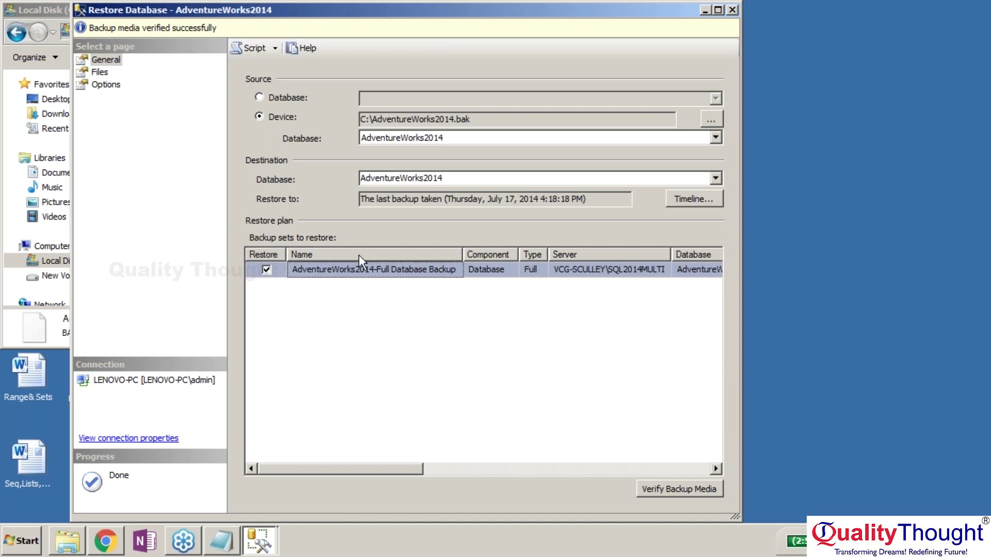
{"action": "left_click", "coordinate": [110, 548]}
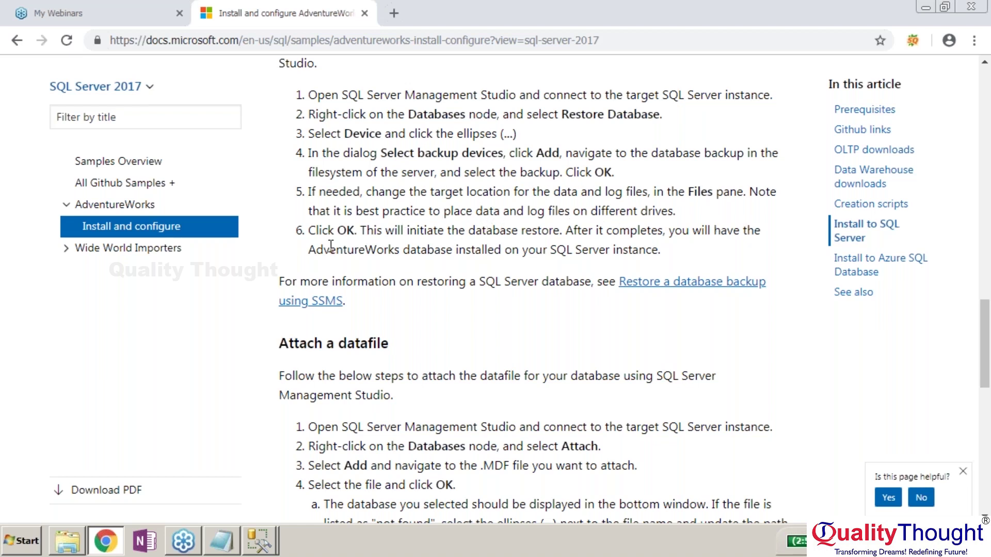
Step: Enable overwriting the existing database and set recovery state to RESTORE WITH NORECOVERY
{"action": "left_click", "coordinate": [260, 541]}
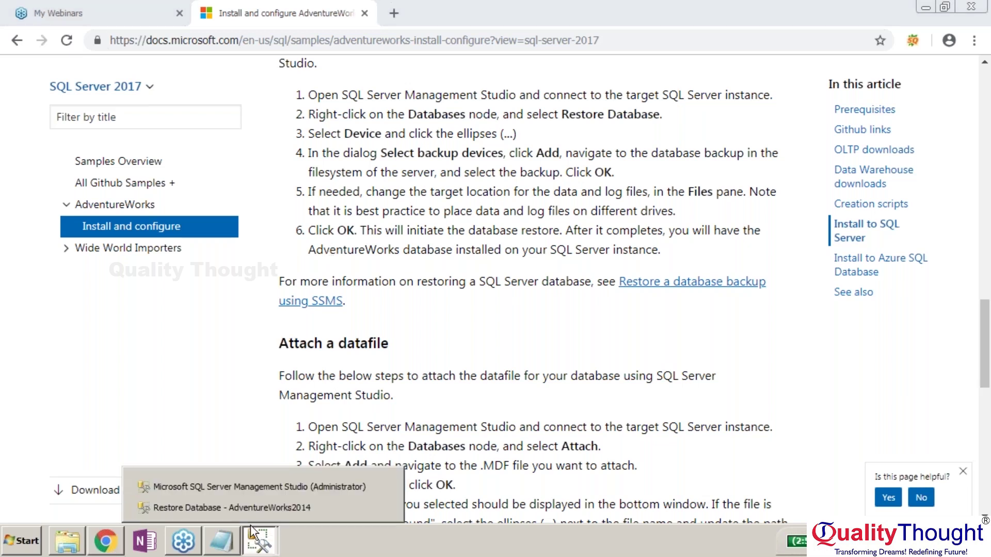
{"action": "left_click", "coordinate": [238, 510]}
{"action": "left_click", "coordinate": [97, 74]}
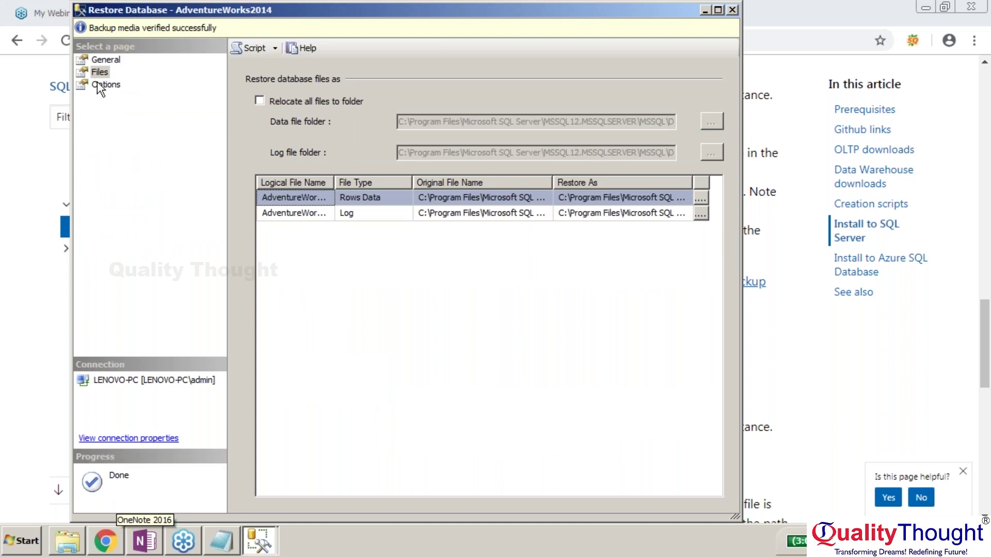
{"action": "left_click", "coordinate": [100, 88]}
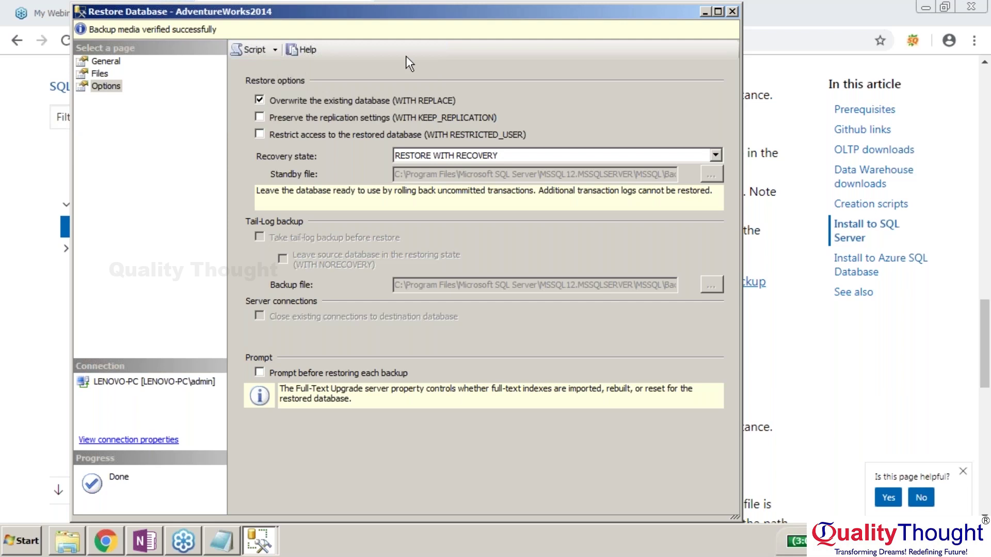
{"action": "left_click", "coordinate": [90, 194]}
{"action": "left_click", "coordinate": [715, 154]}
{"action": "left_click", "coordinate": [692, 175]}
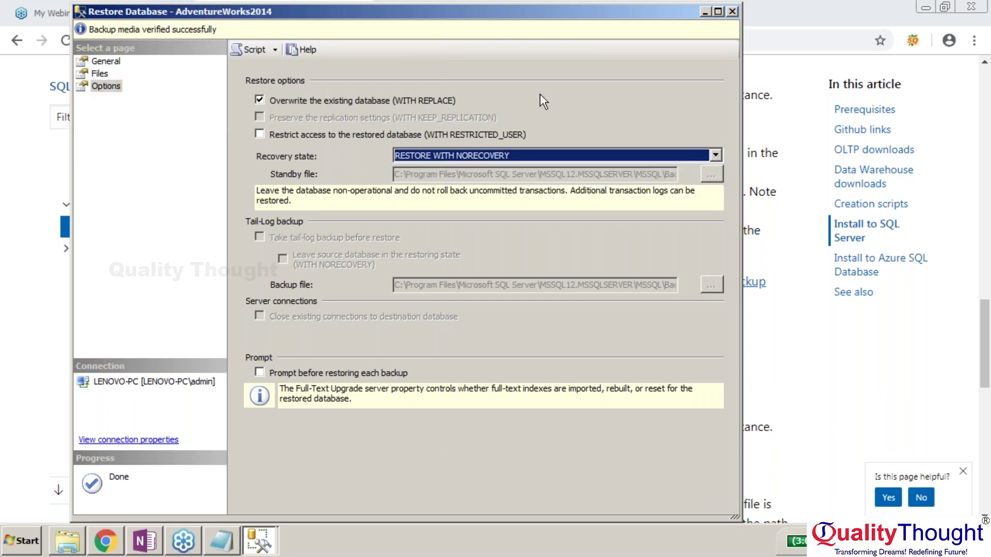
{"action": "left_click", "coordinate": [100, 73]}
{"action": "left_click", "coordinate": [106, 61]}
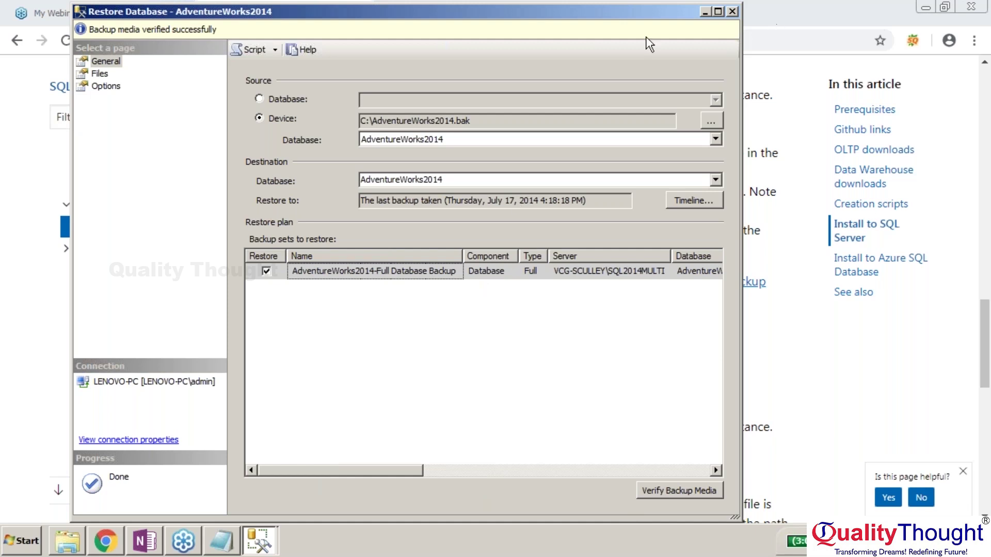
Step: Make testdata the restore's destination database, then return to the AdventureWorks docs in Chrome
{"action": "left_click", "coordinate": [711, 121]}
{"action": "left_click", "coordinate": [516, 375]}
{"action": "left_click", "coordinate": [715, 179]}
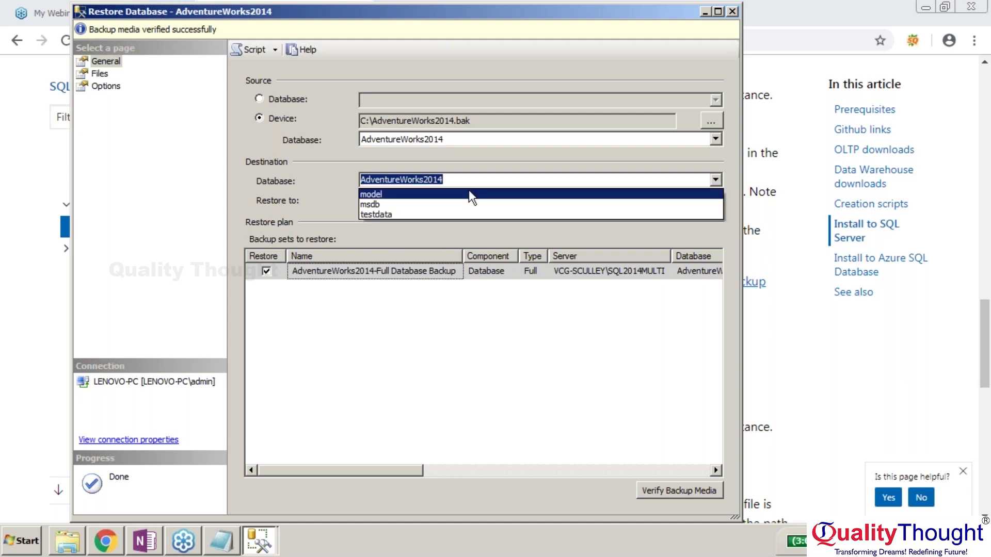
{"action": "left_click", "coordinate": [433, 216]}
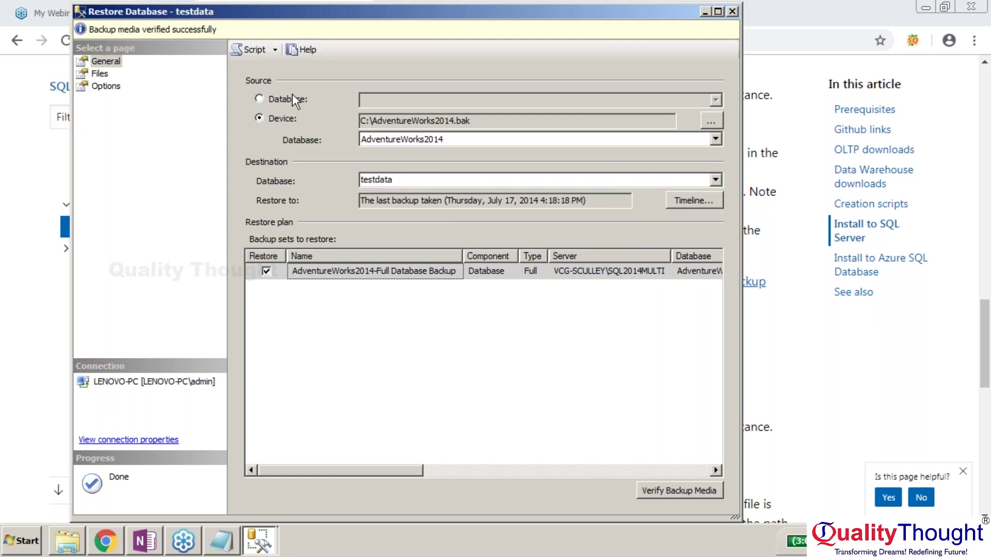
{"action": "left_click", "coordinate": [100, 73]}
{"action": "left_click", "coordinate": [106, 86]}
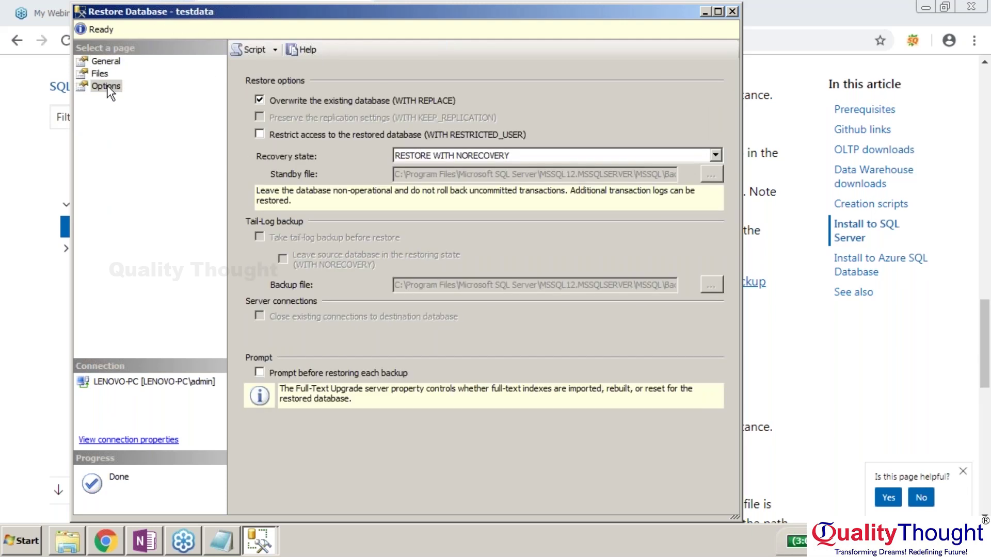
{"action": "left_click", "coordinate": [106, 61]}
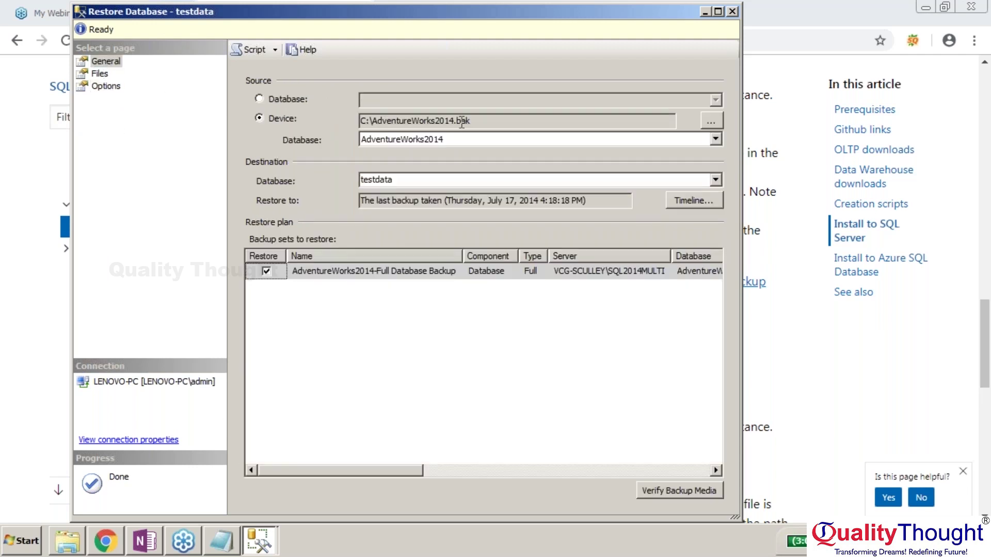
{"action": "left_click", "coordinate": [102, 540]}
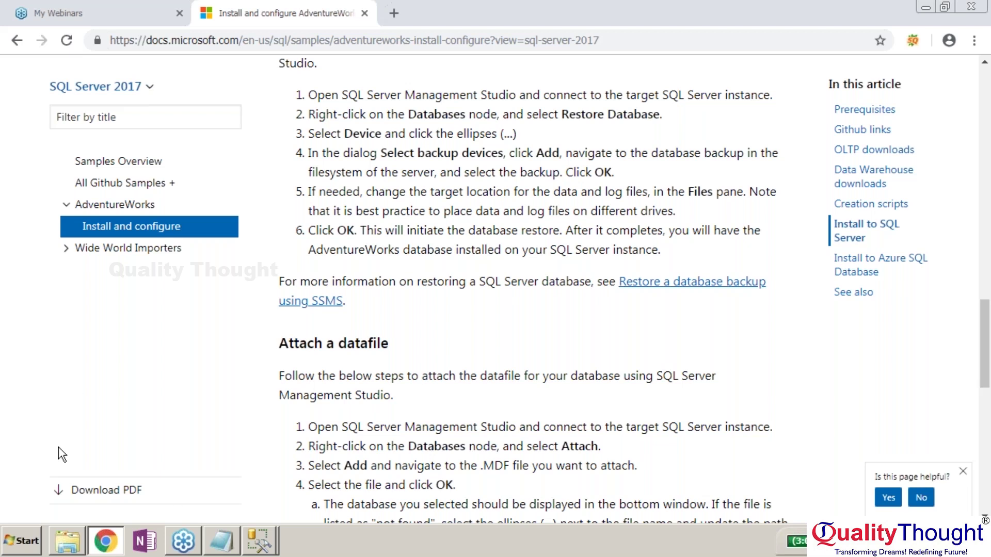
Step: Minimize the testdata restore window and return to Management Studio's main window
{"action": "left_click", "coordinate": [107, 542]}
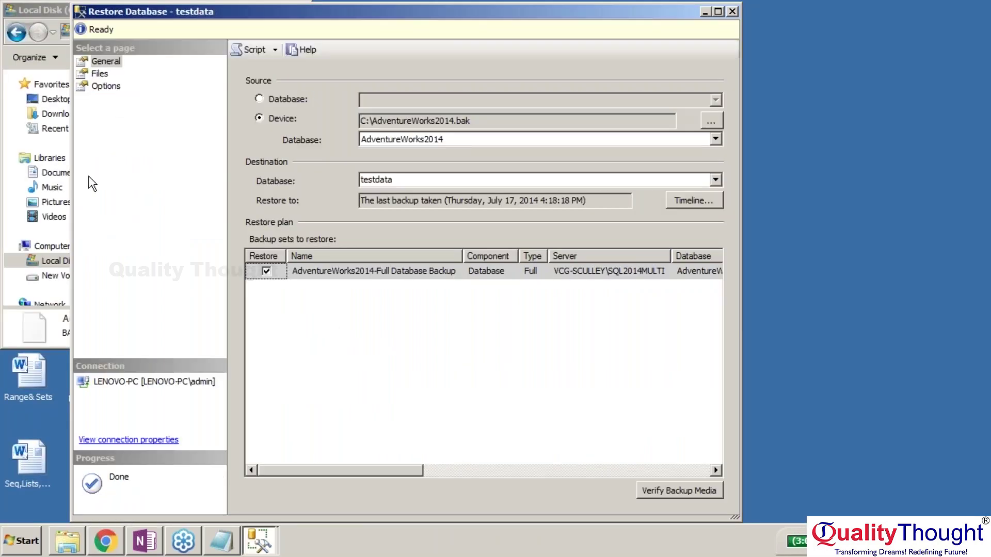
{"action": "left_click", "coordinate": [732, 11]}
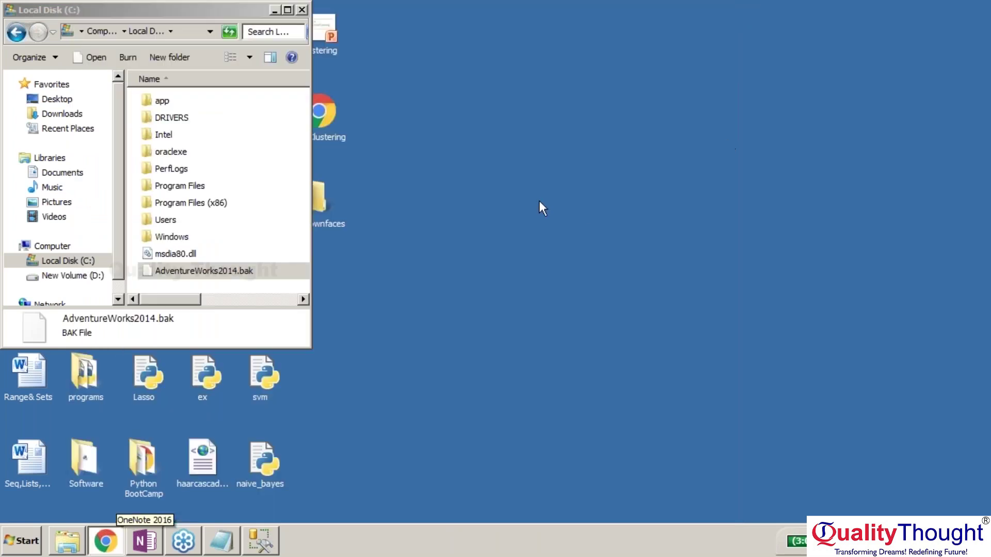
{"action": "left_click", "coordinate": [262, 550]}
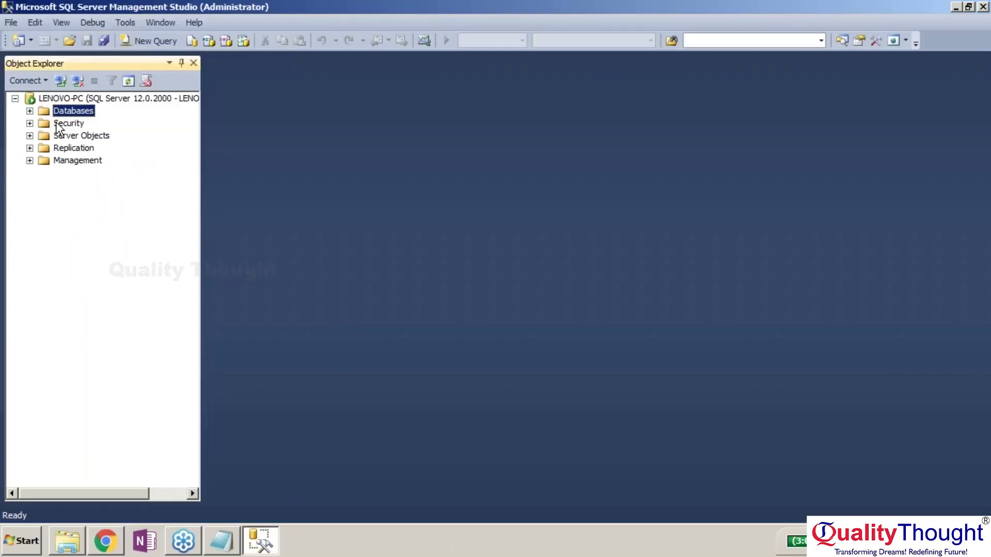
Step: Expand Databases, testdata, Tables, FileTables and System Tables in Object Explorer
{"action": "left_click", "coordinate": [29, 110]}
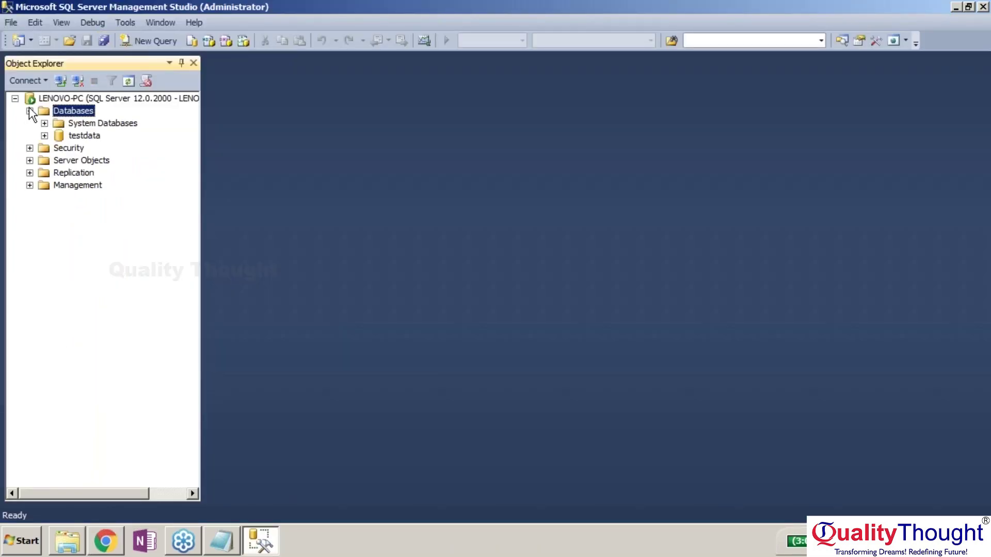
{"action": "left_click", "coordinate": [44, 135]}
{"action": "left_click", "coordinate": [58, 160]}
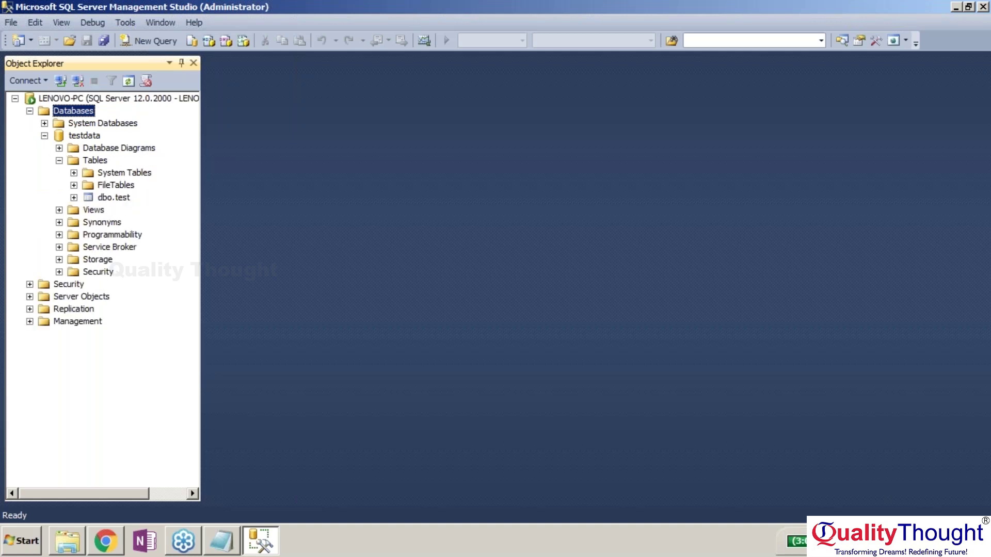
{"action": "left_click", "coordinate": [74, 185]}
{"action": "left_click", "coordinate": [74, 172]}
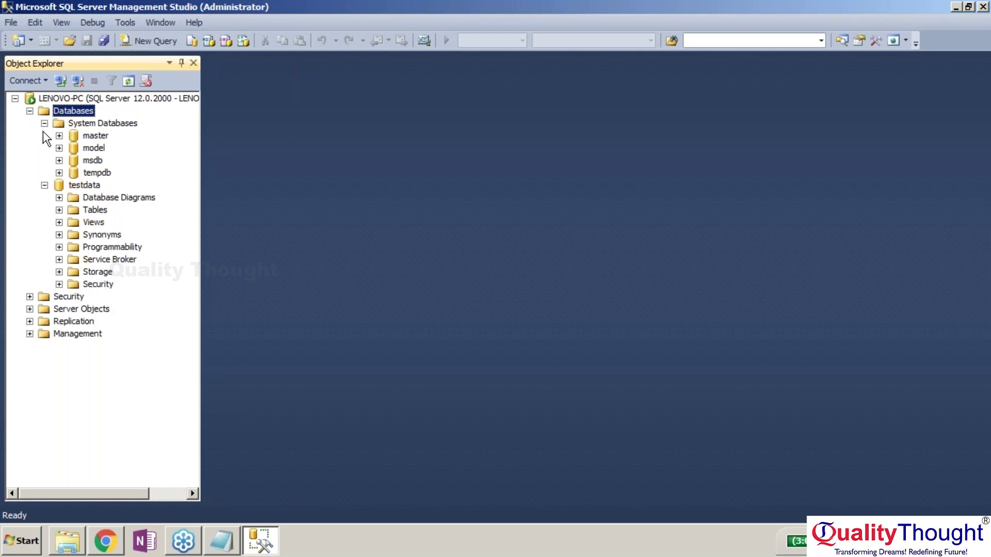
Step: Start a database restore from AdventureWorks2014.bak with testdata as the destination
{"action": "left_click", "coordinate": [44, 185]}
{"action": "right_click", "coordinate": [88, 184]}
{"action": "mouse_move", "coordinate": [134, 248]}
{"action": "mouse_move", "coordinate": [268, 343]}
{"action": "left_click", "coordinate": [523, 346]}
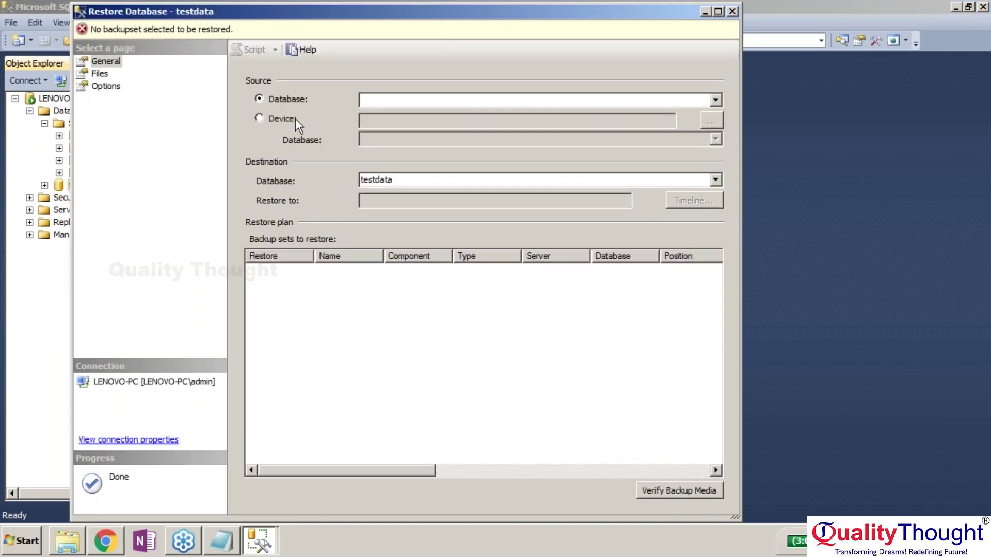
{"action": "left_click", "coordinate": [709, 122]}
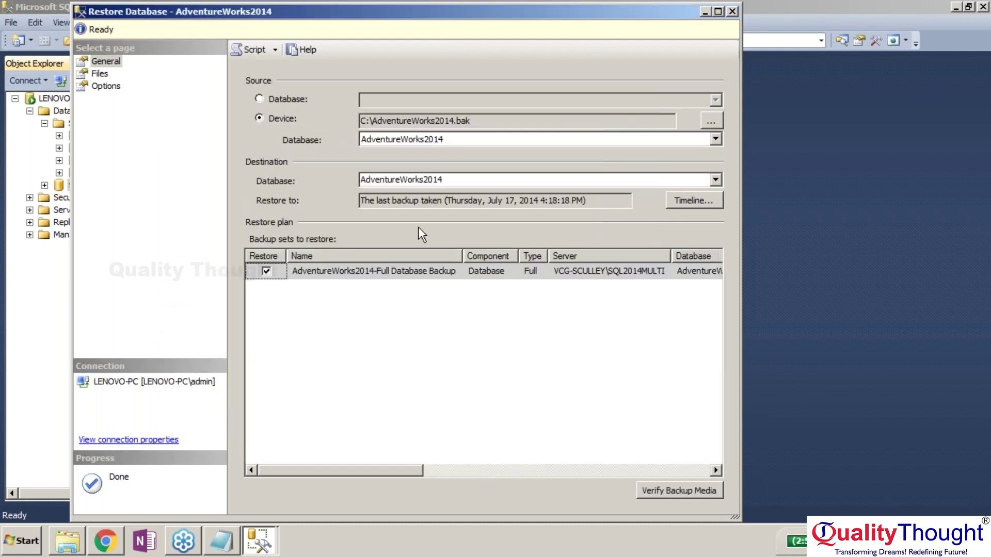
{"action": "left_click", "coordinate": [715, 180]}
{"action": "left_click", "coordinate": [668, 213]}
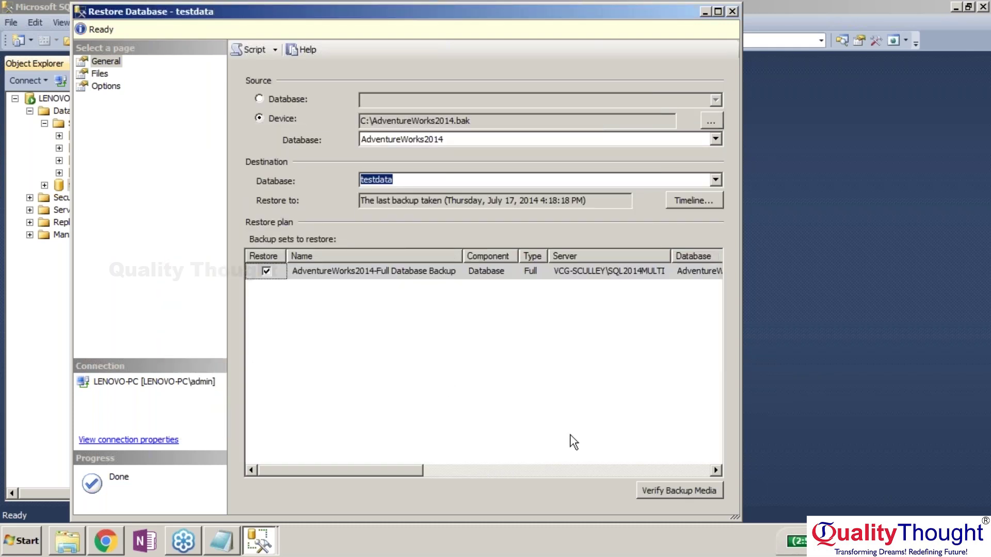
Step: Verify the backup media, script the restore to a query window, and execute it
{"action": "left_click", "coordinate": [672, 469]}
{"action": "left_click", "coordinate": [665, 493]}
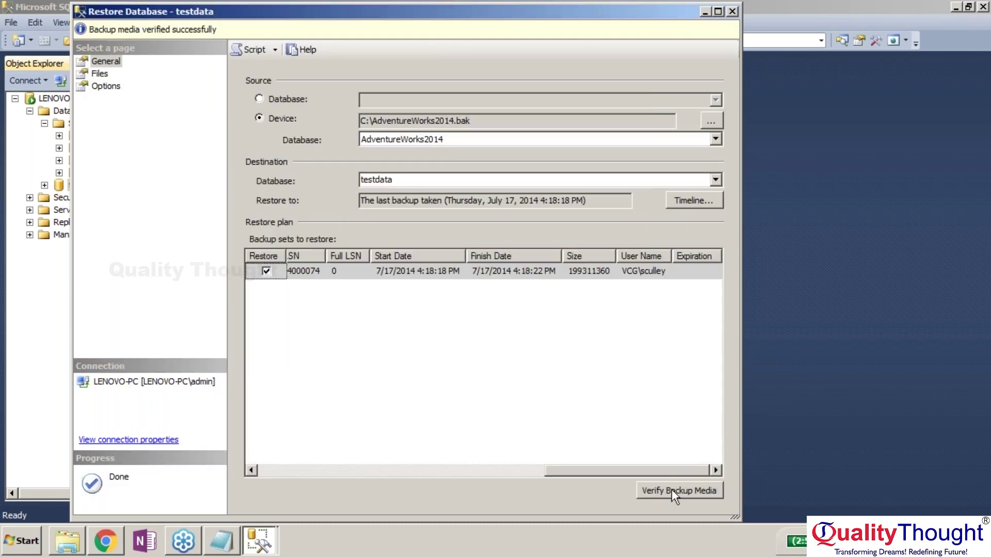
{"action": "left_click", "coordinate": [256, 50]}
{"action": "left_click", "coordinate": [732, 12]}
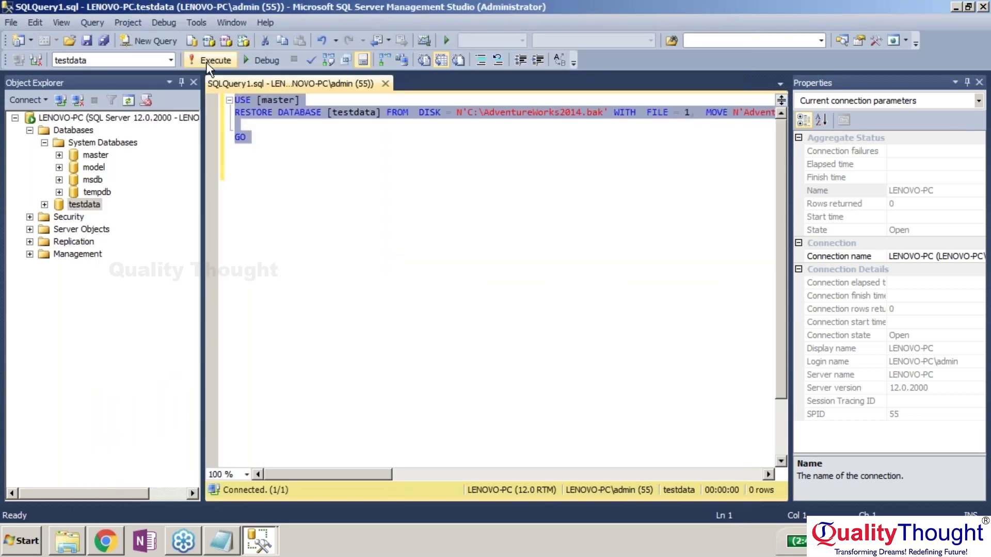
{"action": "left_click", "coordinate": [212, 61]}
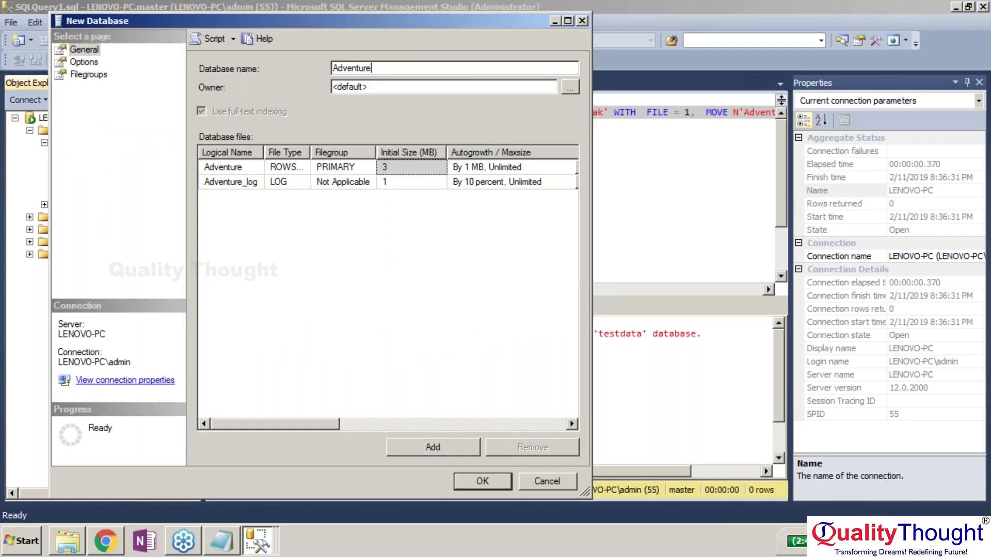
Step: Create a new AdventureWorks database and close the reopened restore settings
{"action": "type", "text": "Works"}
{"action": "left_click", "coordinate": [475, 478]}
{"action": "left_click", "coordinate": [260, 540]}
{"action": "left_click", "coordinate": [138, 507]}
{"action": "left_click", "coordinate": [420, 181]}
{"action": "left_click", "coordinate": [729, 12]}
Step: Restore C:\AdventureWorks2014.bak into AdventureWorks, verify the media, and run the restore script
{"action": "right_click", "coordinate": [102, 215]}
{"action": "mouse_move", "coordinate": [186, 263]}
{"action": "left_click", "coordinate": [473, 365]}
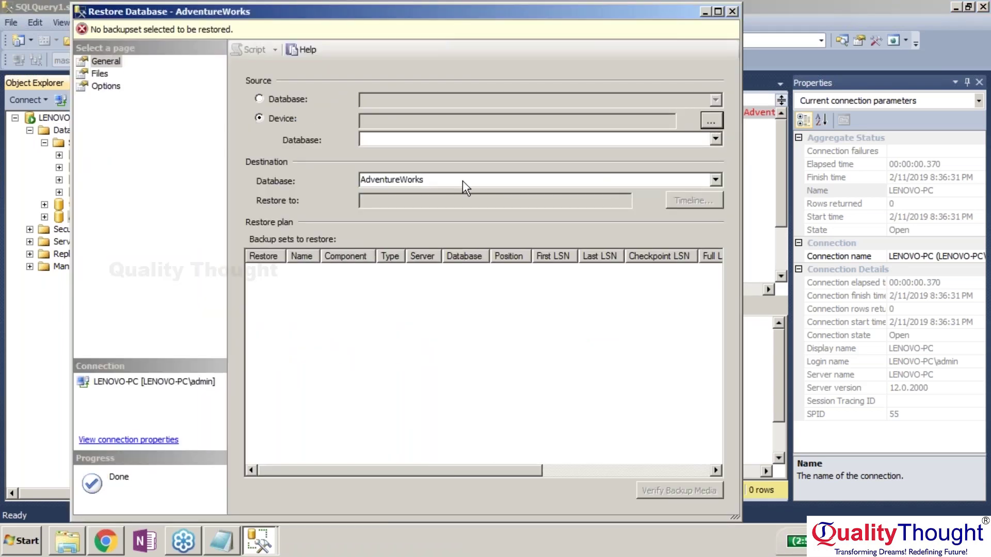
{"action": "left_click", "coordinate": [710, 120]}
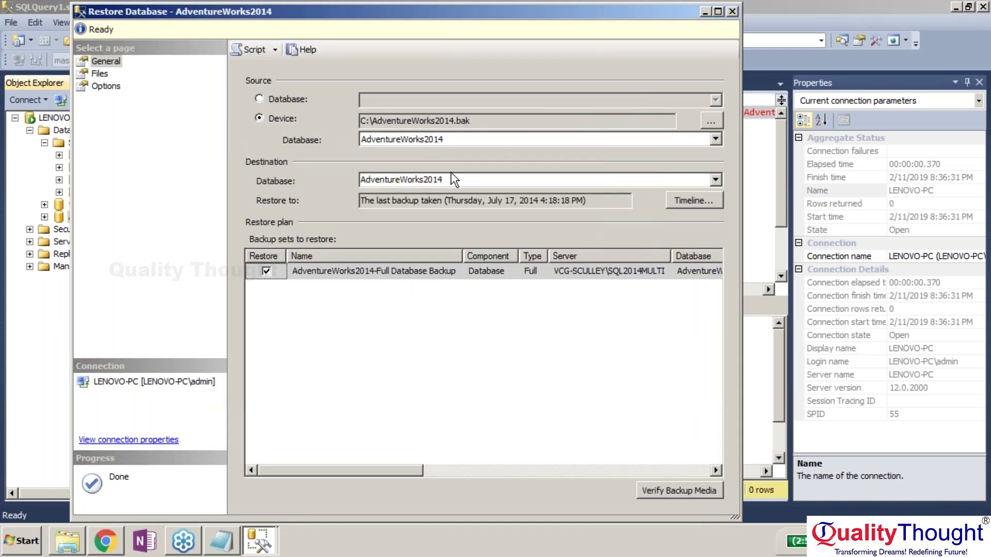
{"action": "left_click", "coordinate": [647, 485]}
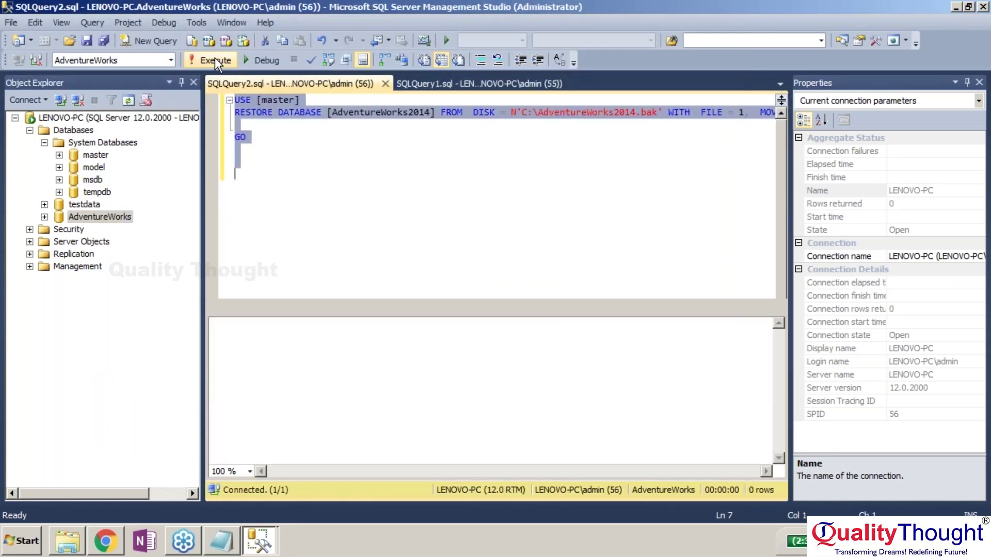
{"action": "left_click", "coordinate": [214, 59]}
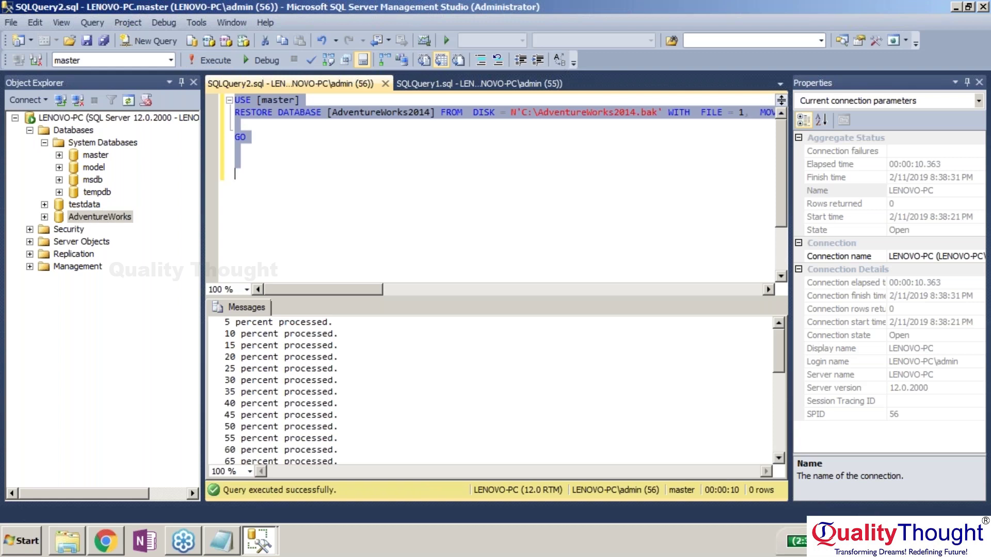
{"action": "left_click", "coordinate": [44, 217]}
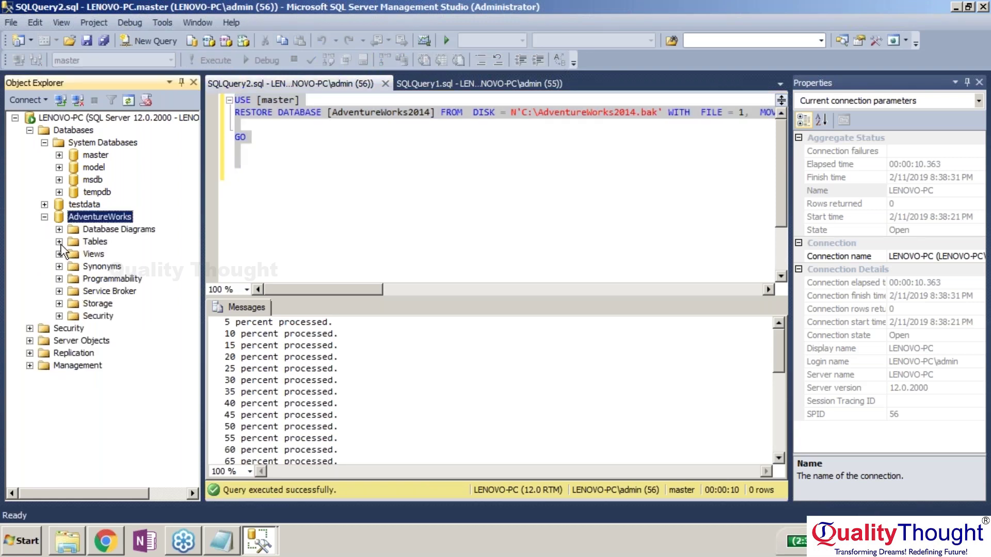
{"action": "left_click", "coordinate": [59, 242]}
{"action": "left_click", "coordinate": [74, 267]}
{"action": "left_click", "coordinate": [73, 254]}
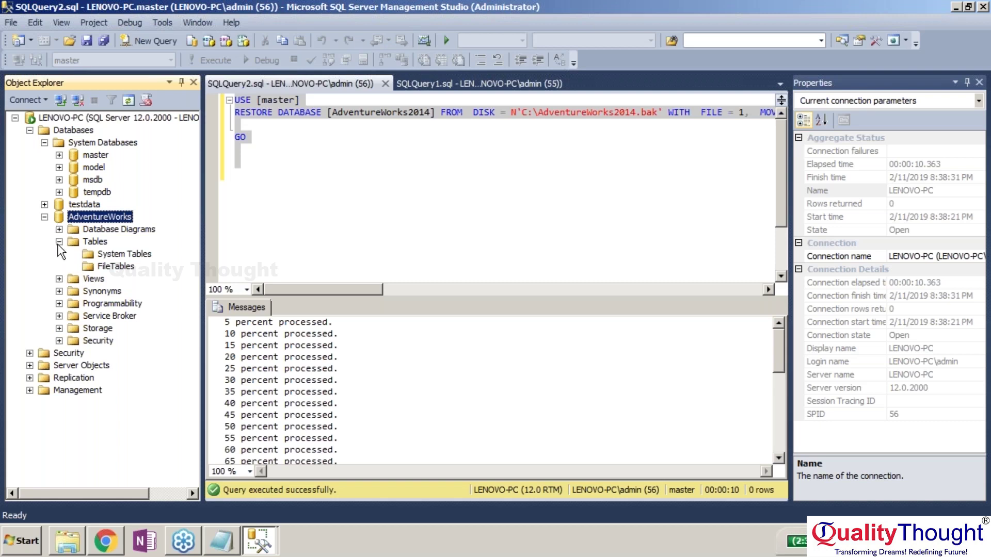
{"action": "left_click", "coordinate": [59, 241]}
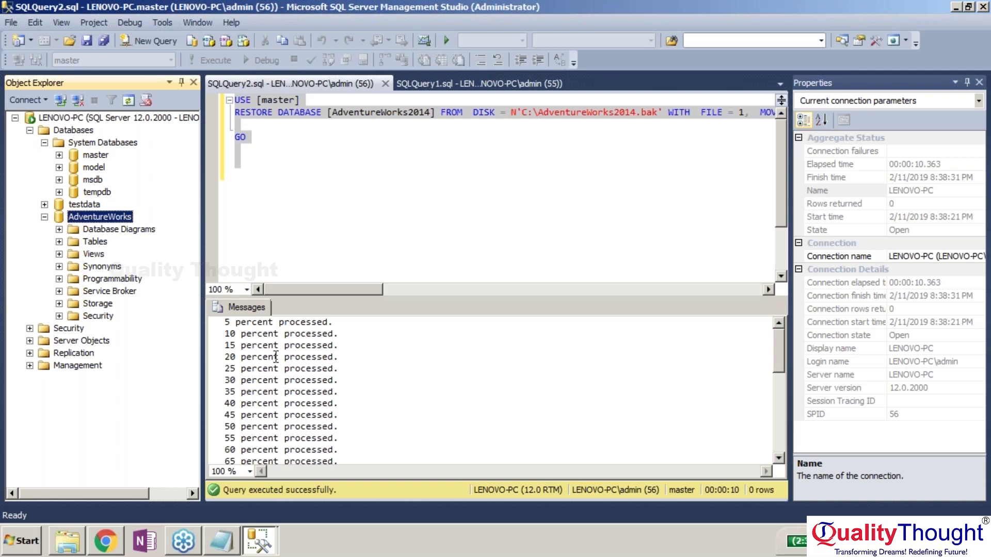
{"action": "left_click", "coordinate": [777, 373]}
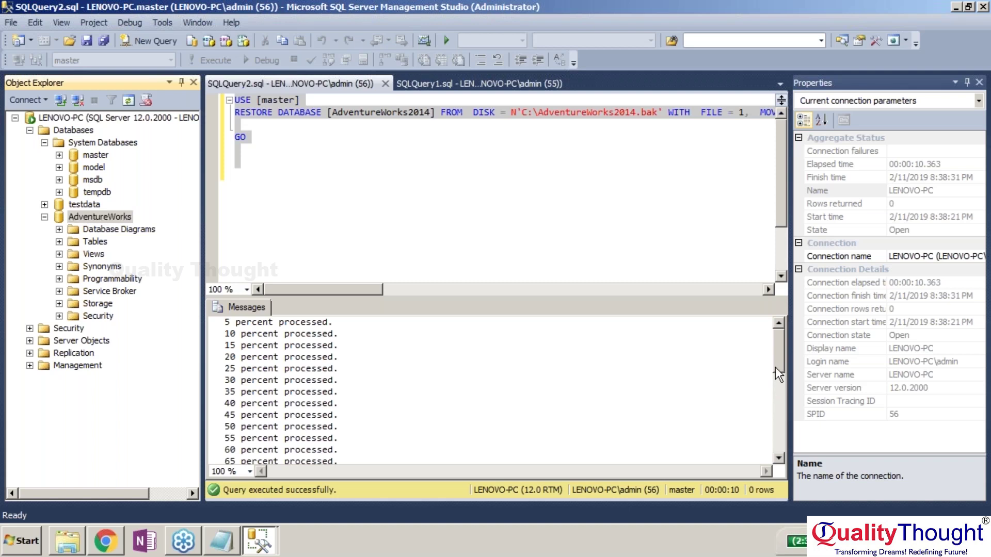
{"action": "left_click_drag", "start_coordinate": [778, 373], "coordinate": [775, 415]}
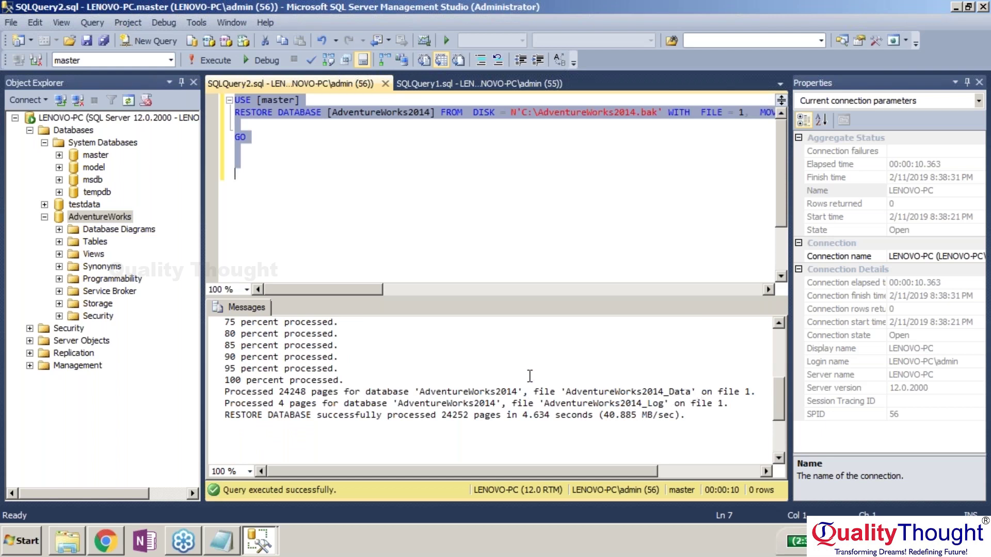
{"action": "left_click", "coordinate": [45, 217]}
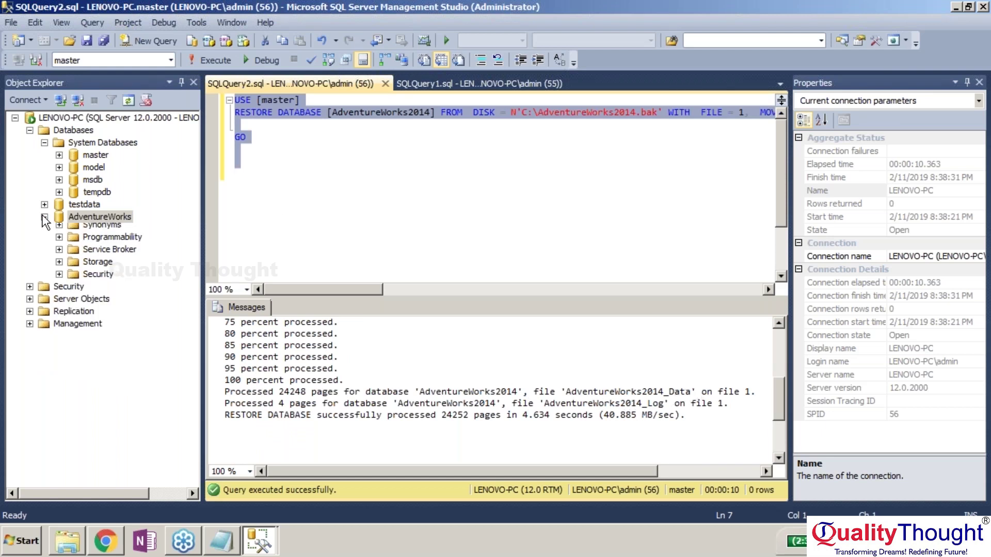
{"action": "left_click", "coordinate": [45, 204]}
{"action": "left_click", "coordinate": [59, 229]}
{"action": "left_click", "coordinate": [59, 230]}
{"action": "left_click", "coordinate": [59, 229]}
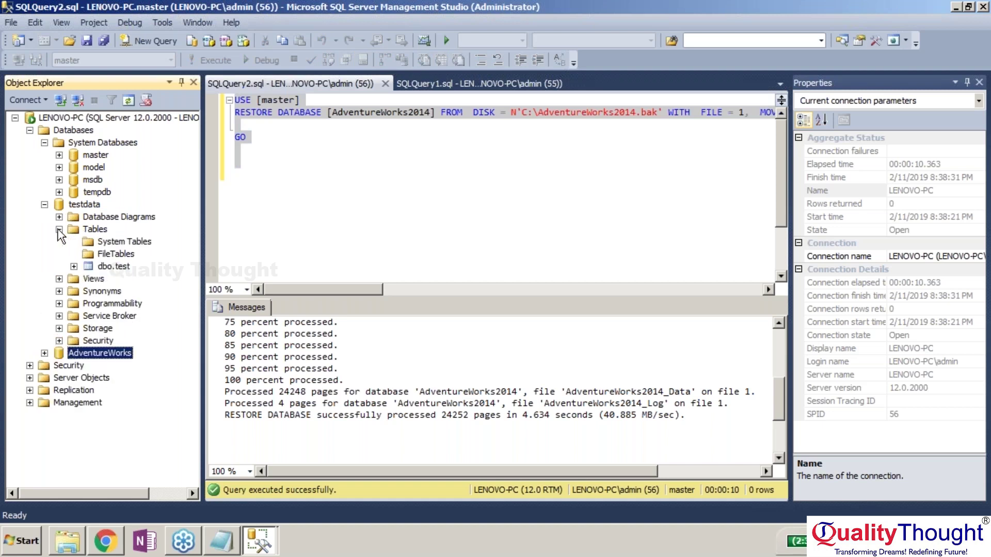
{"action": "left_click", "coordinate": [74, 266]}
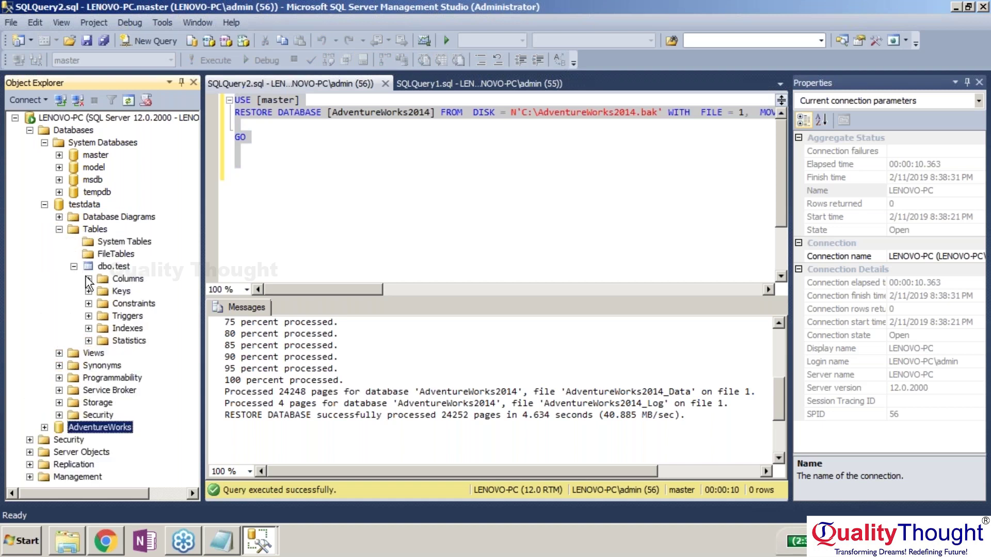
{"action": "left_click", "coordinate": [60, 229]}
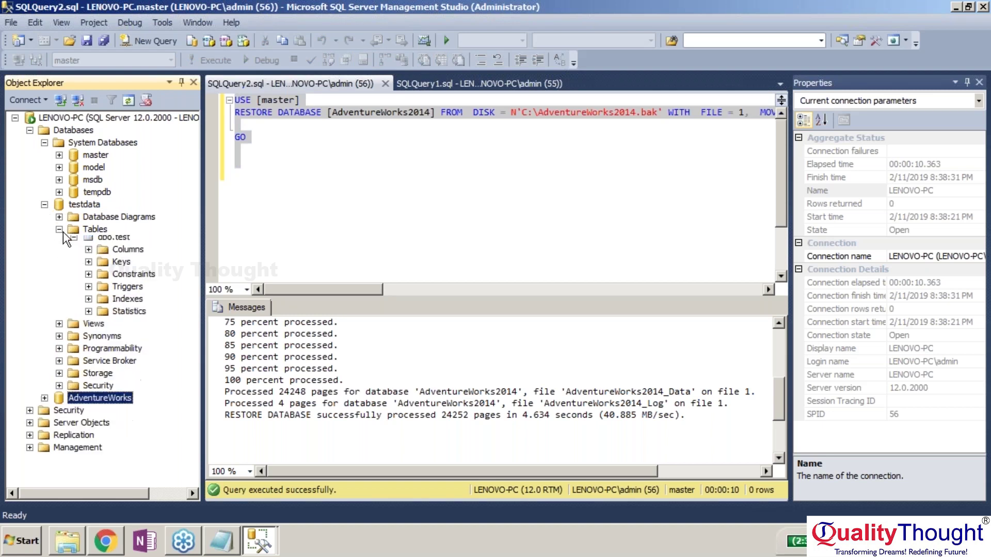
{"action": "left_click", "coordinate": [44, 204]}
{"action": "left_click", "coordinate": [44, 143]}
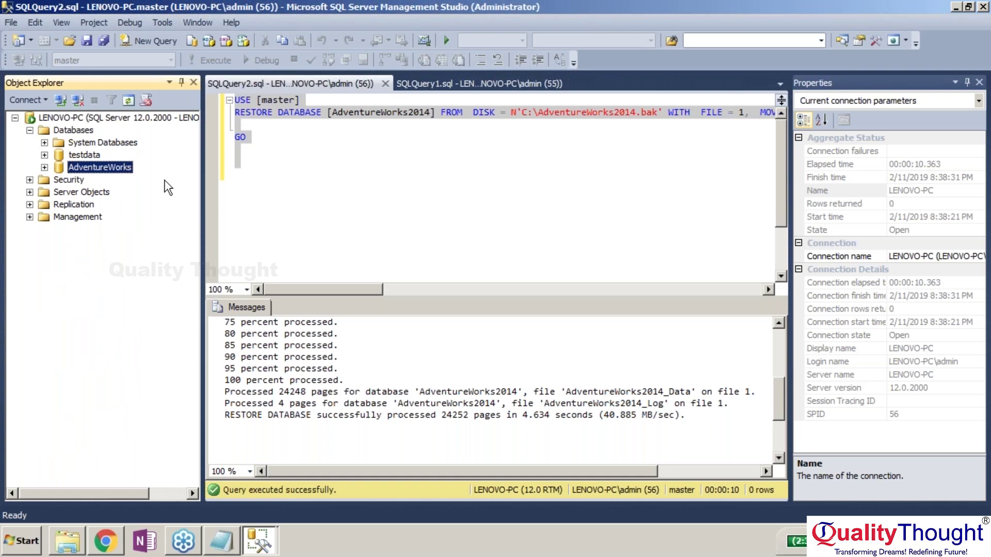
{"action": "left_click", "coordinate": [320, 289]}
{"action": "key", "text": "ctrl+a"}
{"action": "left_click_drag", "start_coordinate": [320, 289], "coordinate": [623, 272]}
Step: Refresh Databases, expand AdventureWorks2014 > Tables, and widen the Object Explorer pane
{"action": "right_click", "coordinate": [82, 130]}
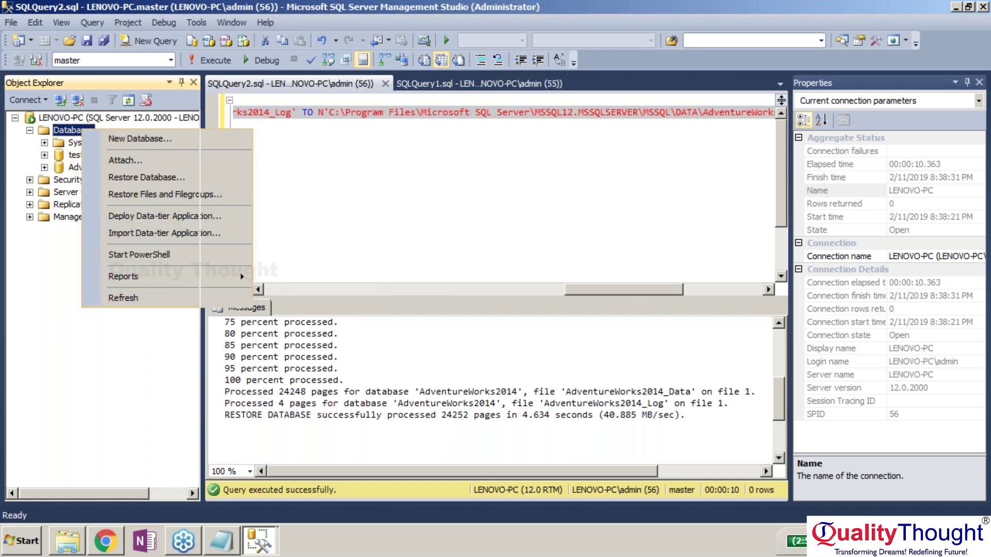
{"action": "left_click", "coordinate": [140, 295]}
{"action": "left_click", "coordinate": [44, 167]}
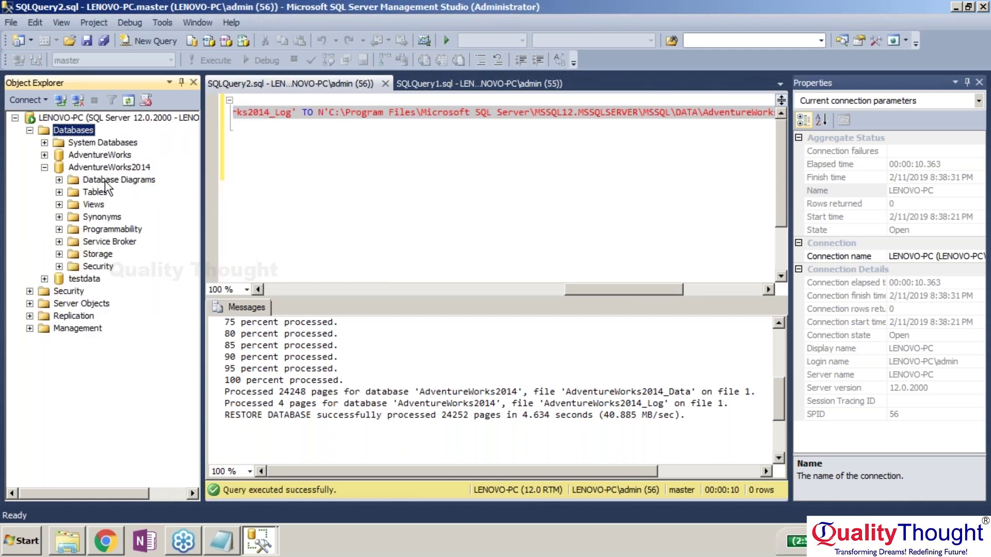
{"action": "left_click", "coordinate": [59, 192]}
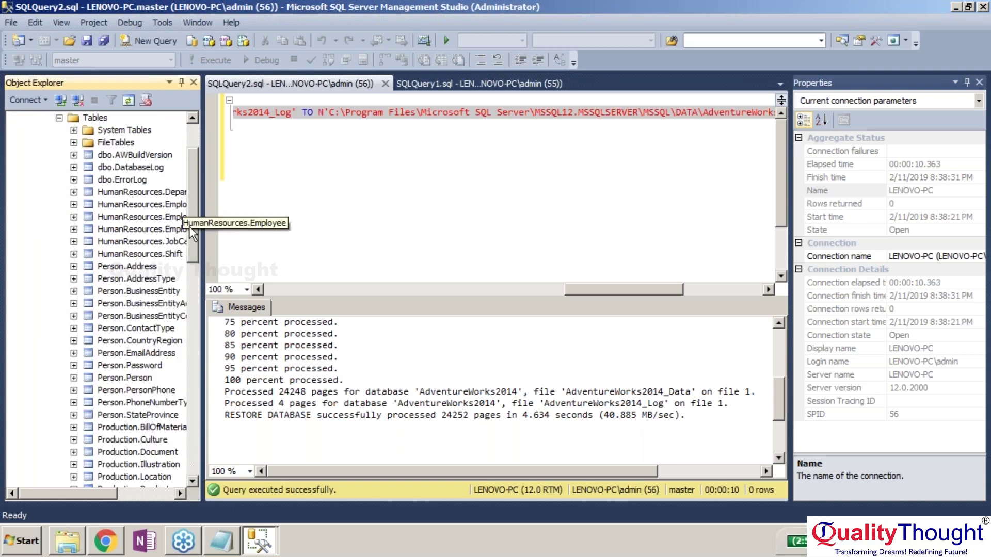
{"action": "left_click_drag", "start_coordinate": [201, 241], "coordinate": [393, 336]}
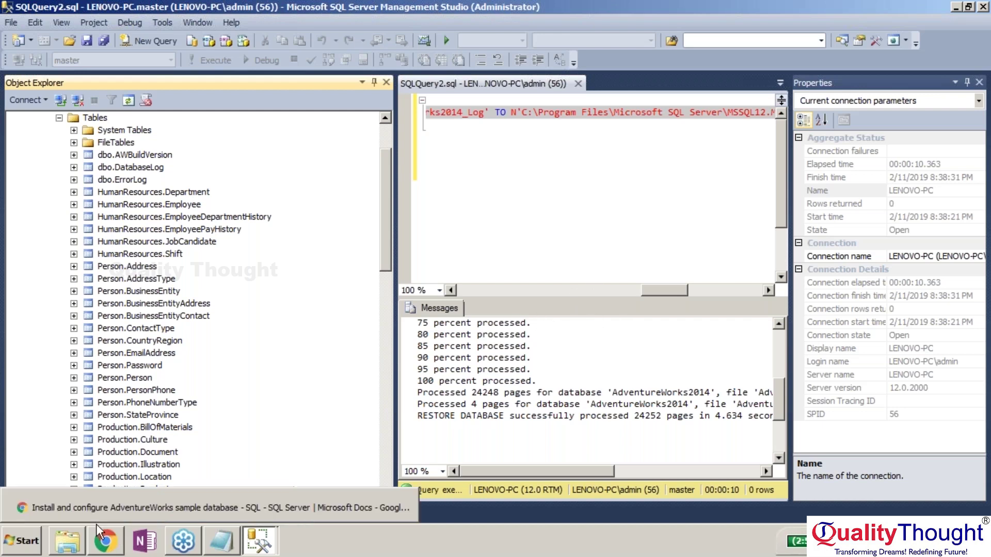
{"action": "left_click", "coordinate": [105, 541]}
{"action": "key", "text": "Escape"}
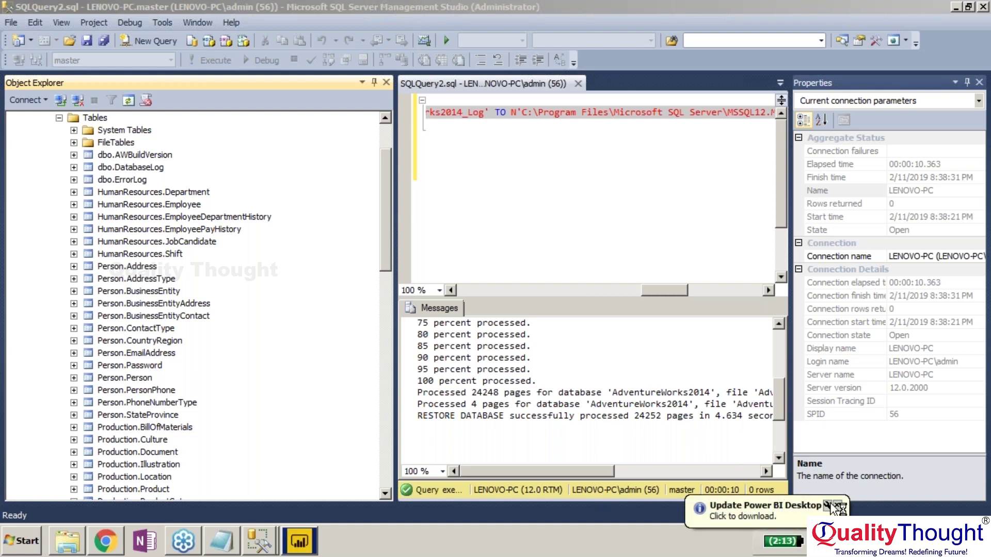
Step: Close the Update Power BI Desktop notification balloon
{"action": "left_click", "coordinate": [837, 507]}
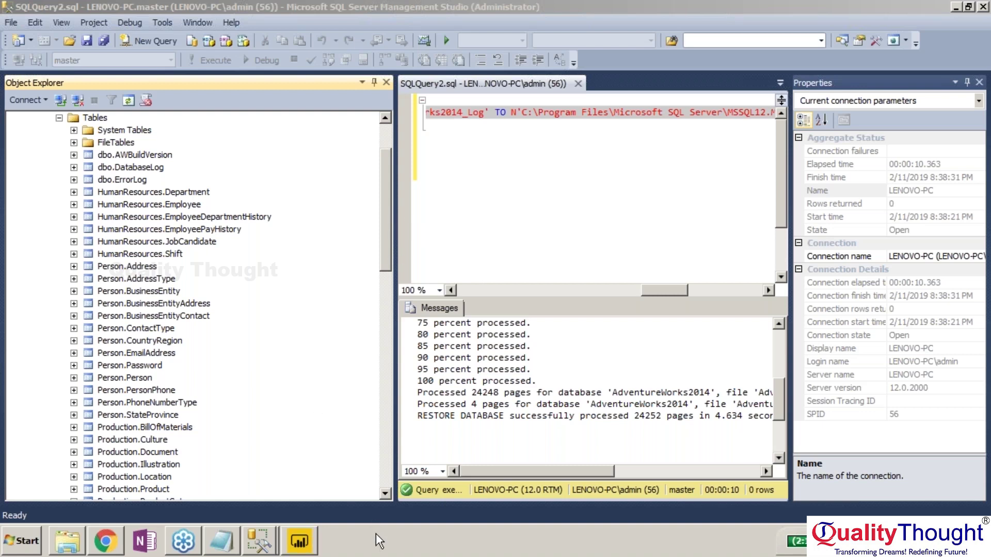
Step: Bring Power BI Desktop forward and close the Welcome sign-up form and Sign in dialog
{"action": "left_click", "coordinate": [309, 543]}
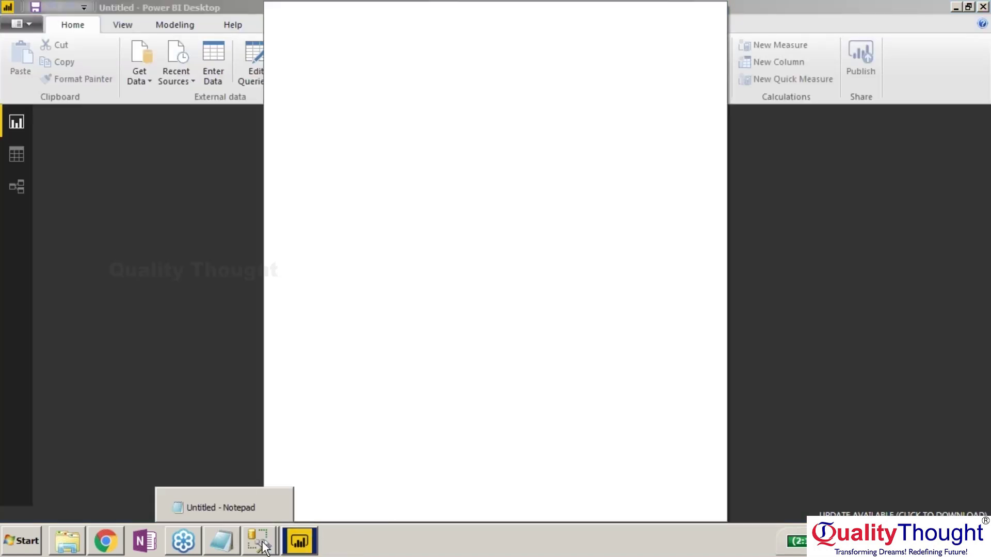
{"action": "mouse_move", "coordinate": [258, 540]}
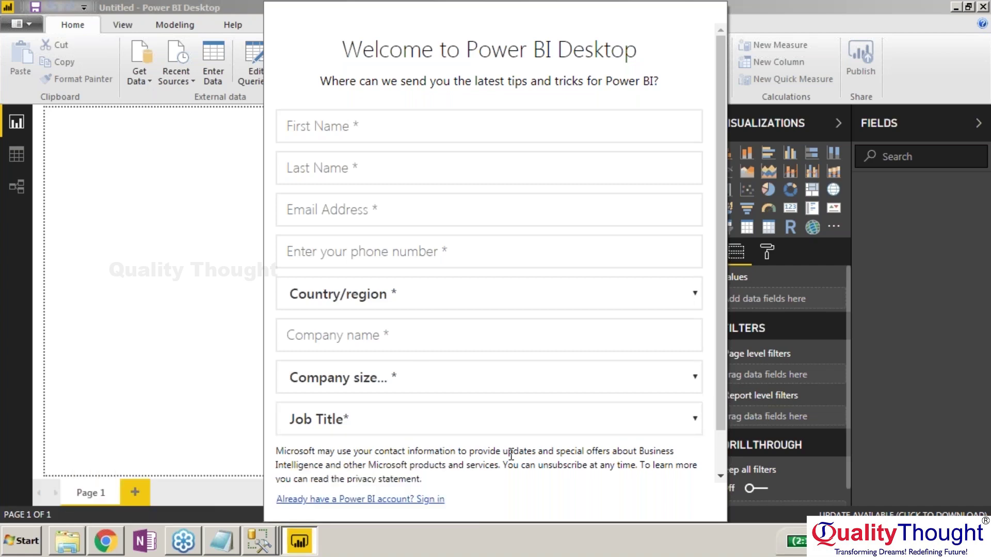
{"action": "left_click", "coordinate": [379, 500]}
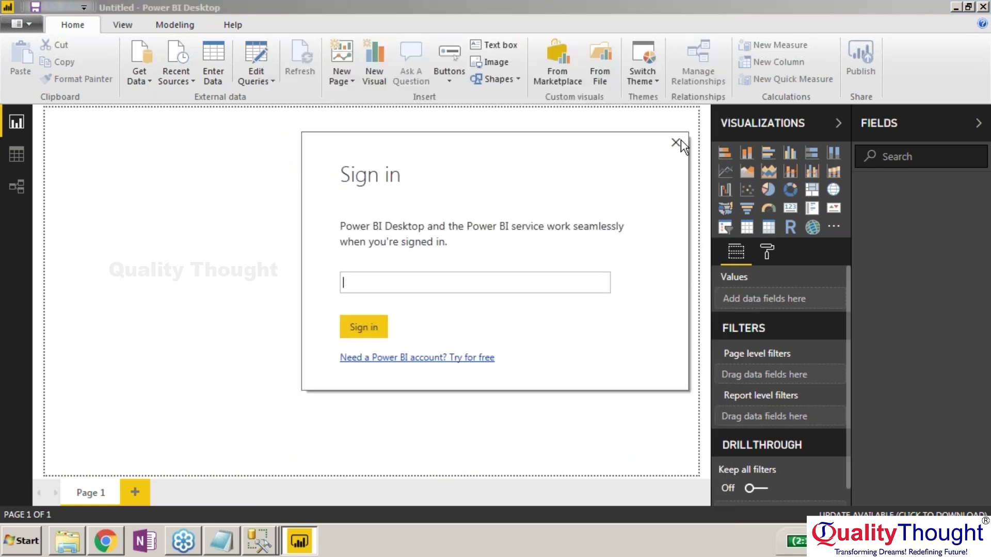
{"action": "left_click", "coordinate": [675, 143]}
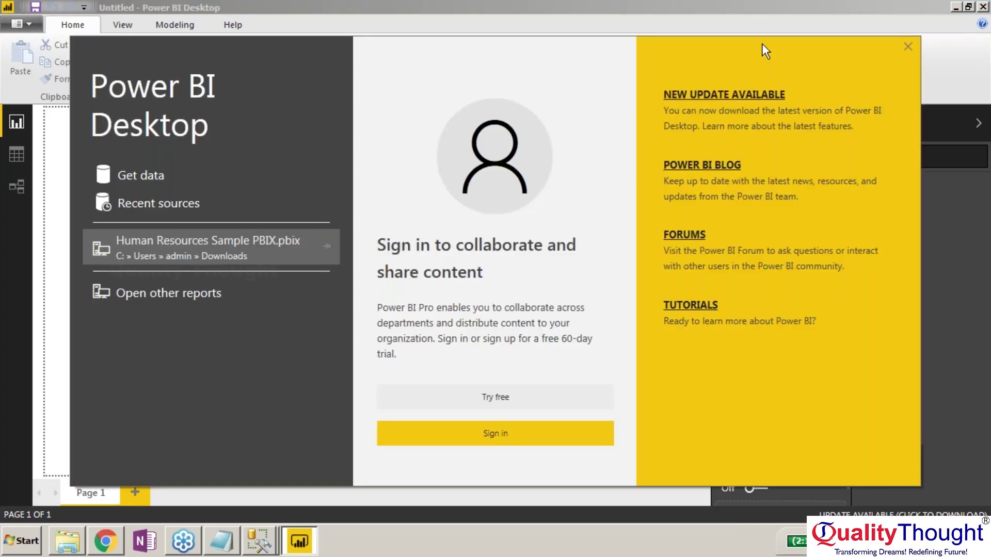
Step: Close the start screen and pick SQL Server database from Get Data's Database category
{"action": "left_click", "coordinate": [908, 45]}
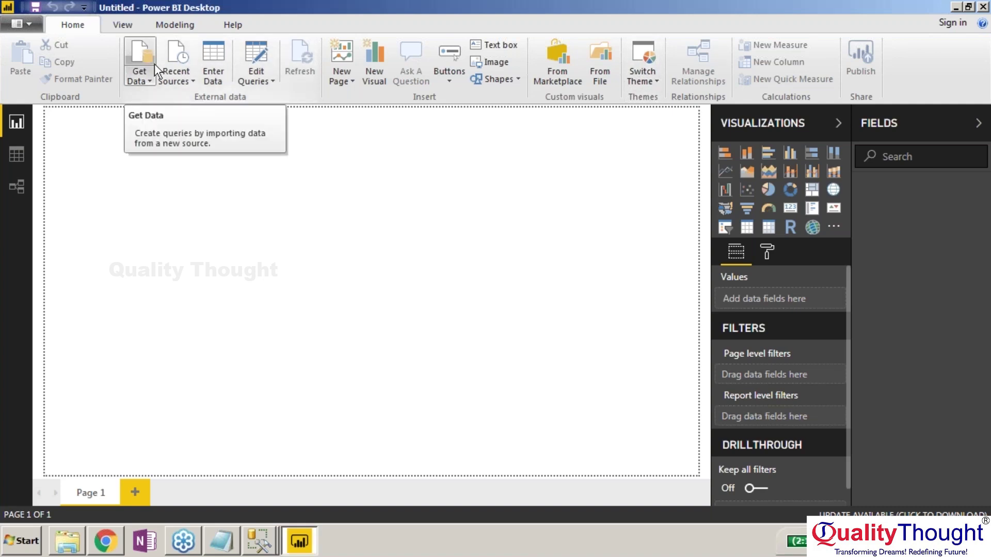
{"action": "left_click", "coordinate": [139, 57]}
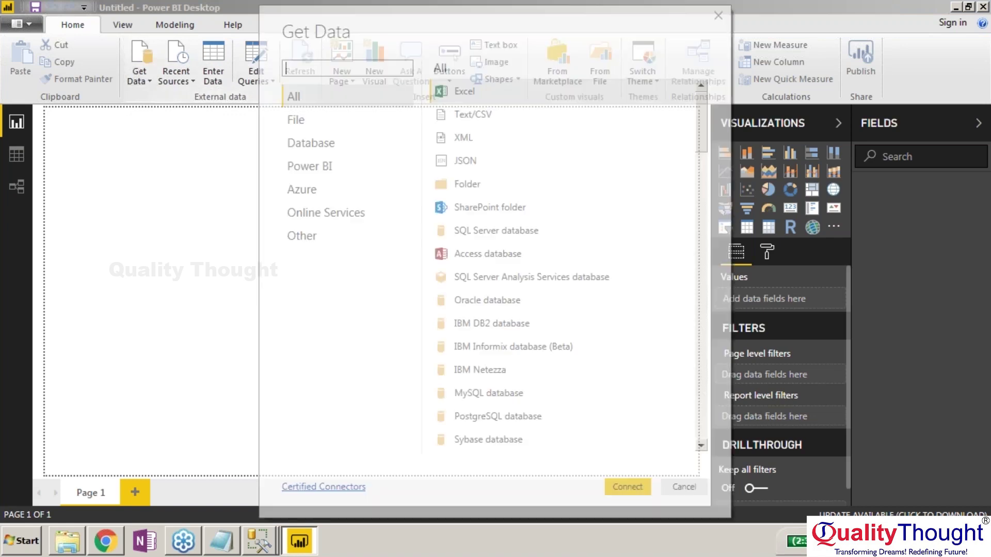
{"action": "left_click", "coordinate": [312, 166]}
{"action": "left_click", "coordinate": [308, 147]}
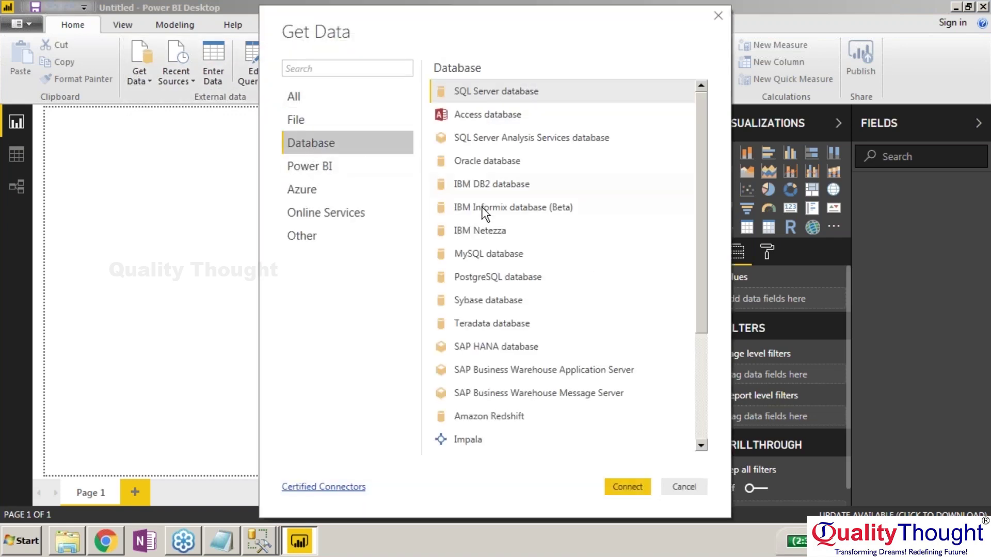
{"action": "double_click", "coordinate": [473, 94]}
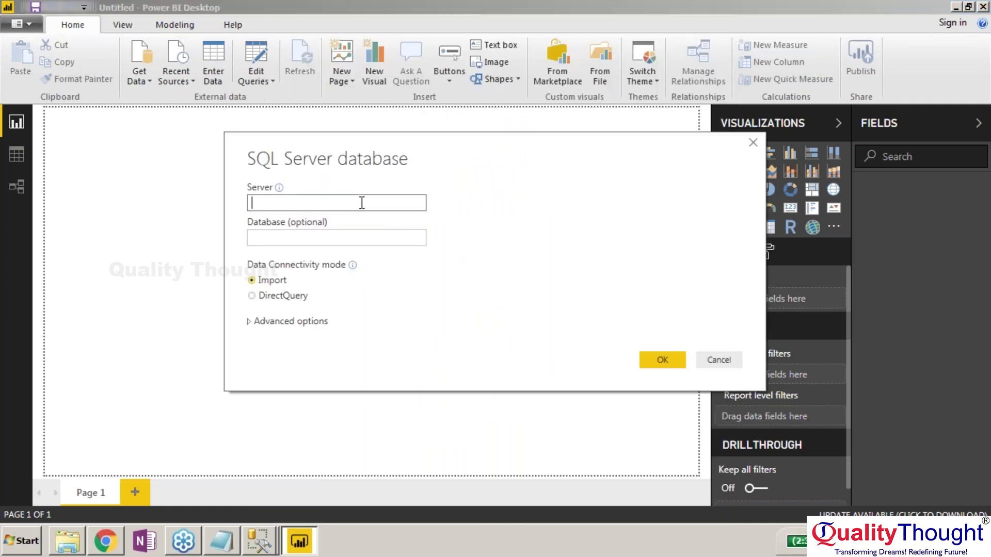
Step: Enter MSSQLSERVER as the server name and submit the connection
{"action": "type", "text": "MSSQLSER"}
{"action": "type", "text": "VER"}
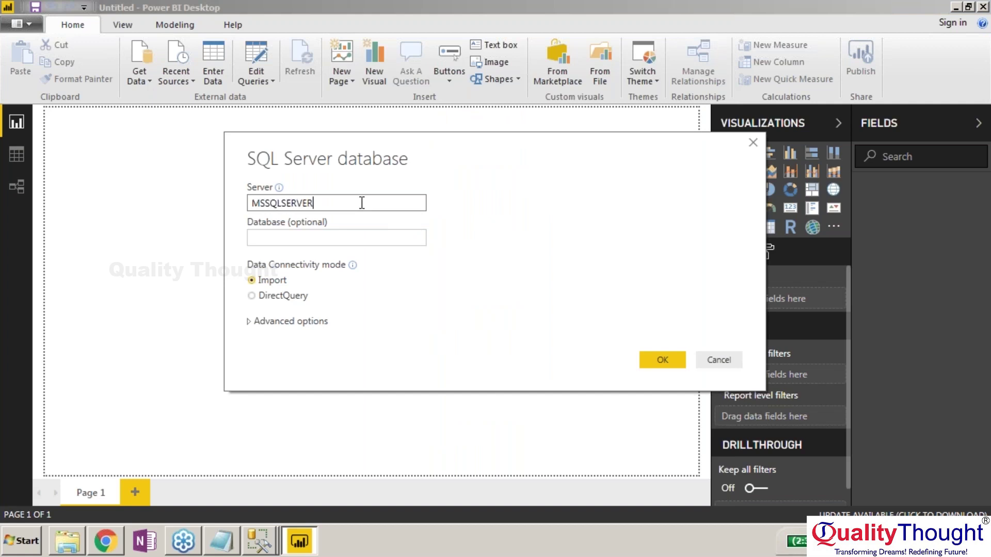
{"action": "left_click", "coordinate": [306, 236]}
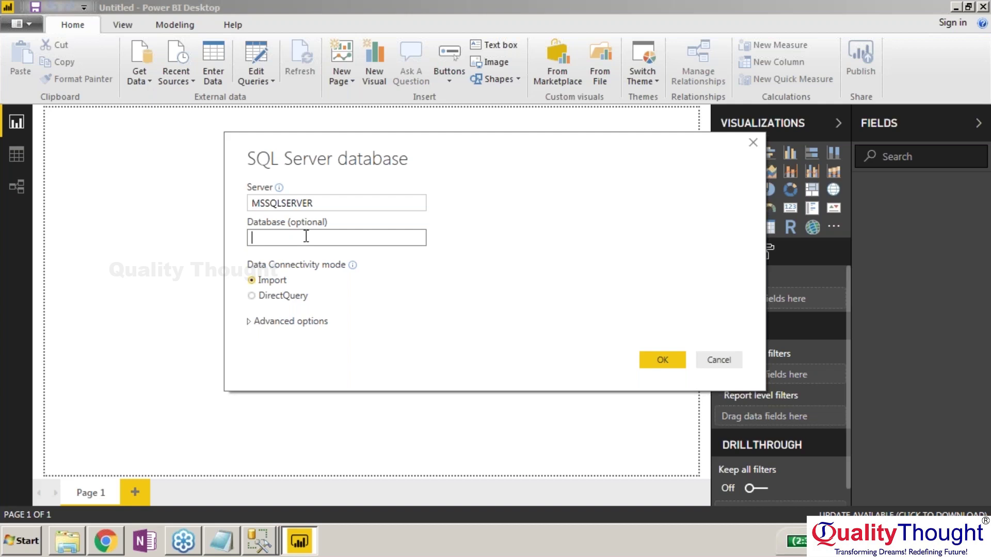
{"action": "left_click", "coordinate": [662, 359]}
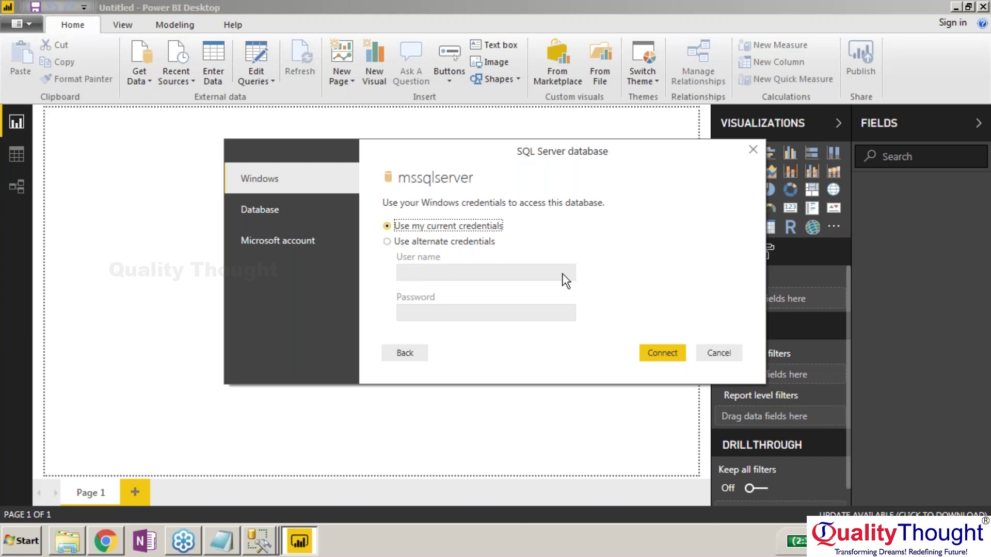
Step: Review the Database and Microsoft account tabs, then connect with current Windows credentials
{"action": "left_click", "coordinate": [302, 215]}
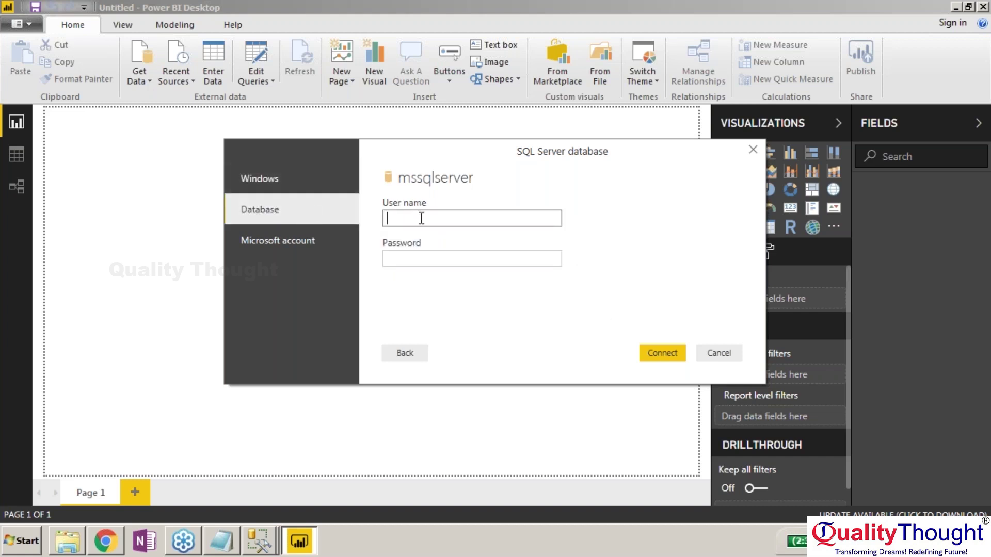
{"action": "left_click", "coordinate": [307, 247]}
{"action": "left_click", "coordinate": [279, 182]}
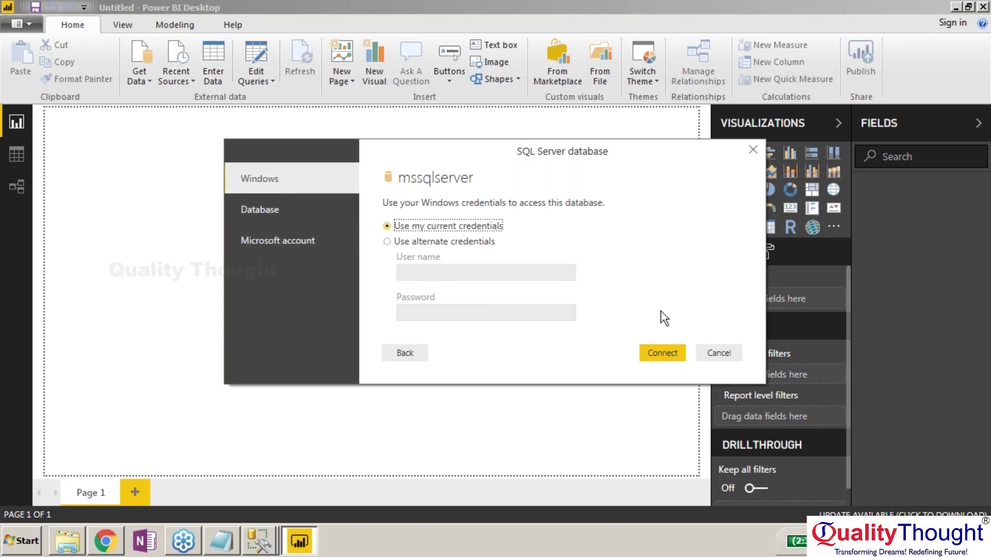
{"action": "left_click", "coordinate": [654, 348]}
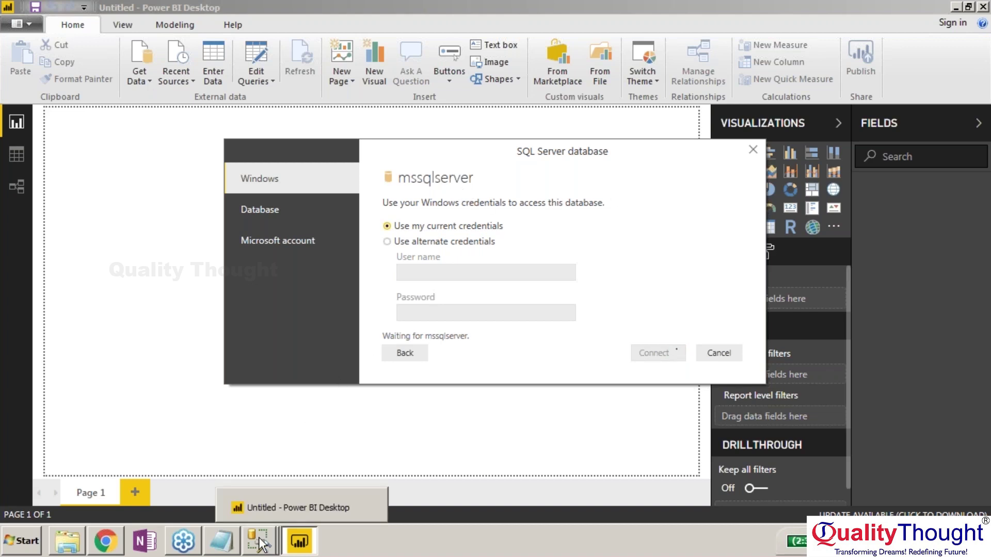
{"action": "mouse_move", "coordinate": [260, 531]}
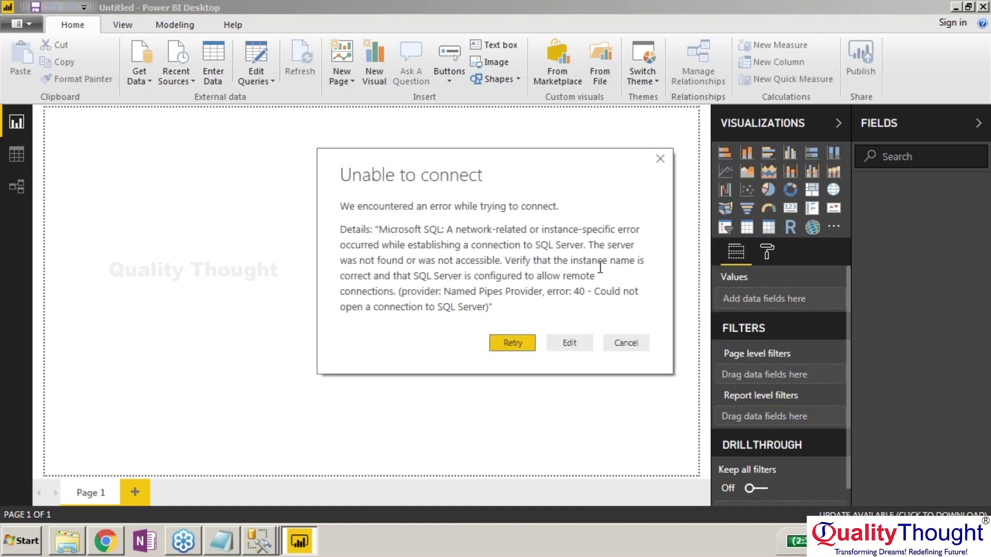
Step: Change the server to LENOVO-PC, connect with Windows credentials, and accept the unencrypted connection
{"action": "left_click", "coordinate": [575, 343]}
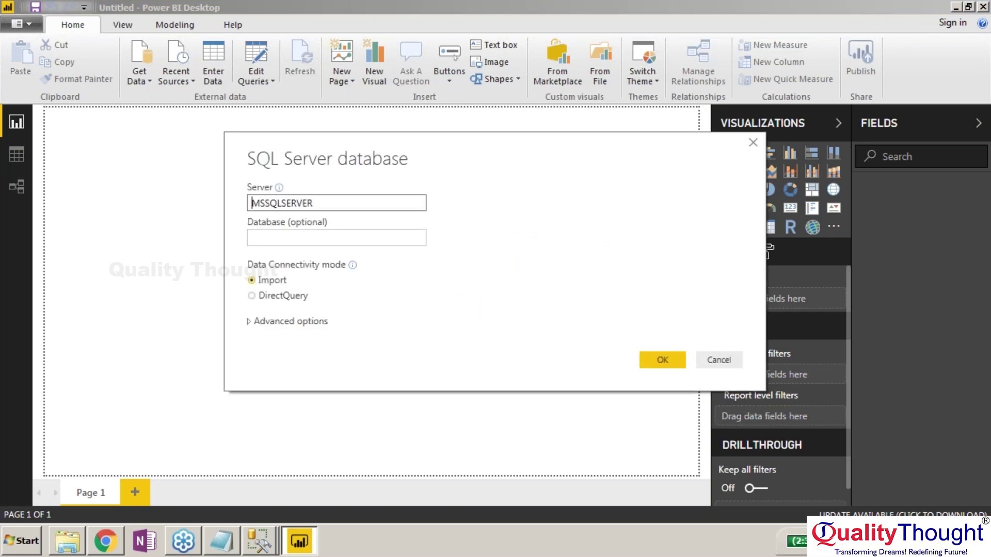
{"action": "double_click", "coordinate": [355, 201]}
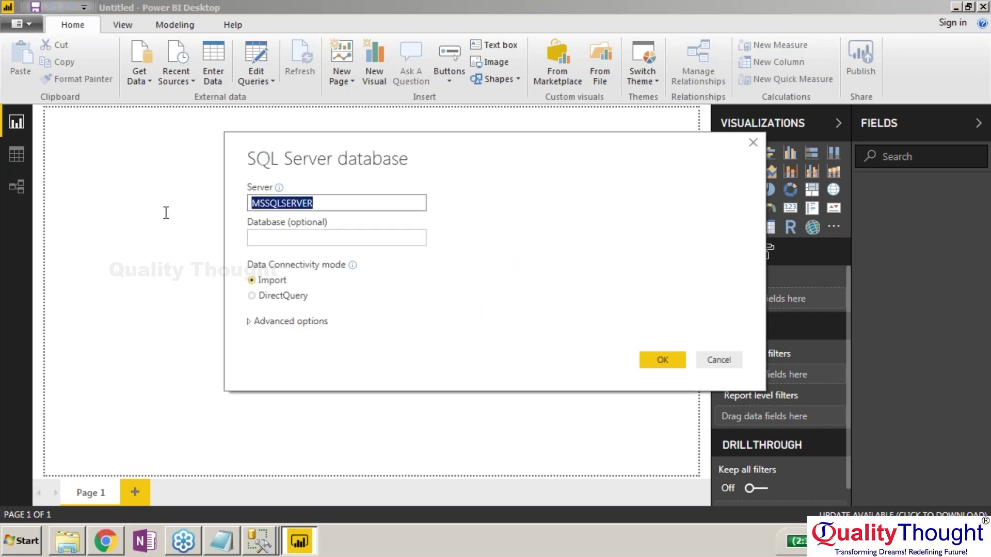
{"action": "type", "text": "LENOVO-P"}
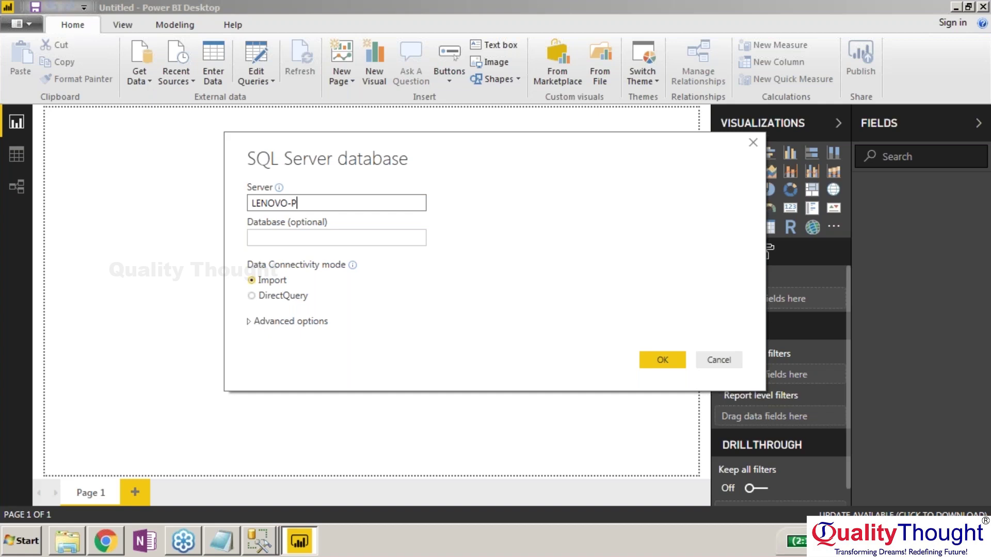
{"action": "type", "text": "C"}
{"action": "left_click", "coordinate": [676, 358]}
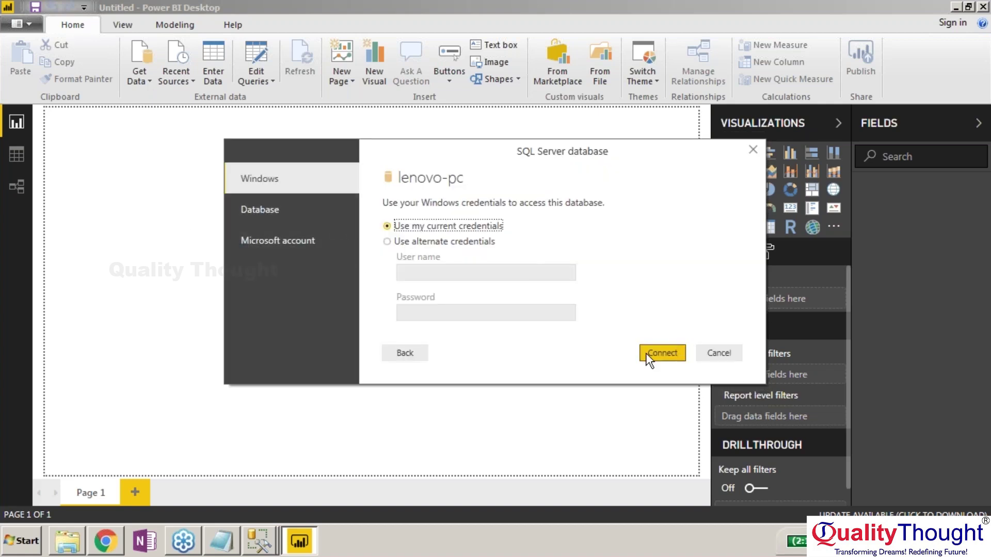
{"action": "left_click", "coordinate": [645, 353]}
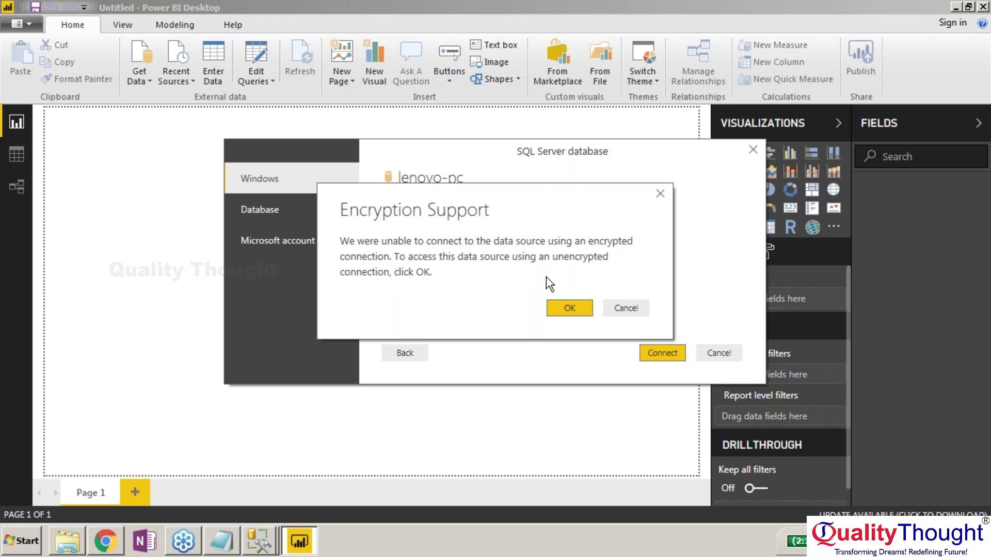
{"action": "left_click", "coordinate": [567, 309]}
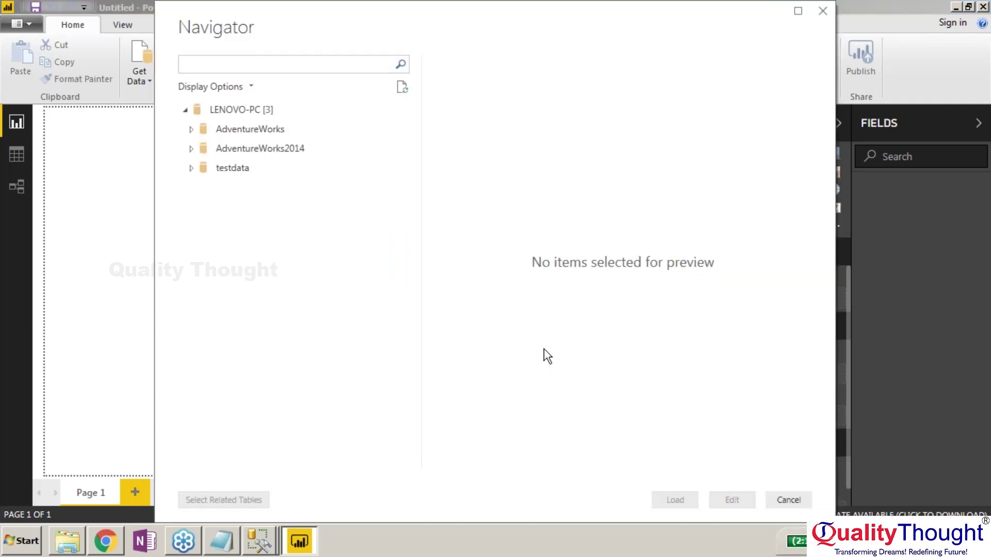
Step: Expand AdventureWorks2014 and tick views HumanResources.vEmployee through Person.vStateProvinceCountryRegion
{"action": "left_click", "coordinate": [190, 150]}
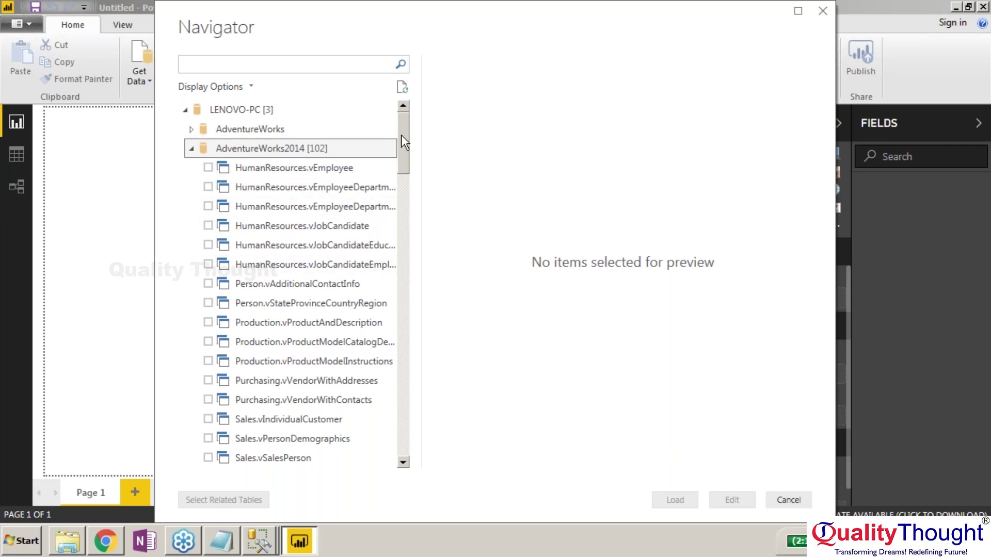
{"action": "left_click_drag", "start_coordinate": [401, 135], "coordinate": [425, 118]}
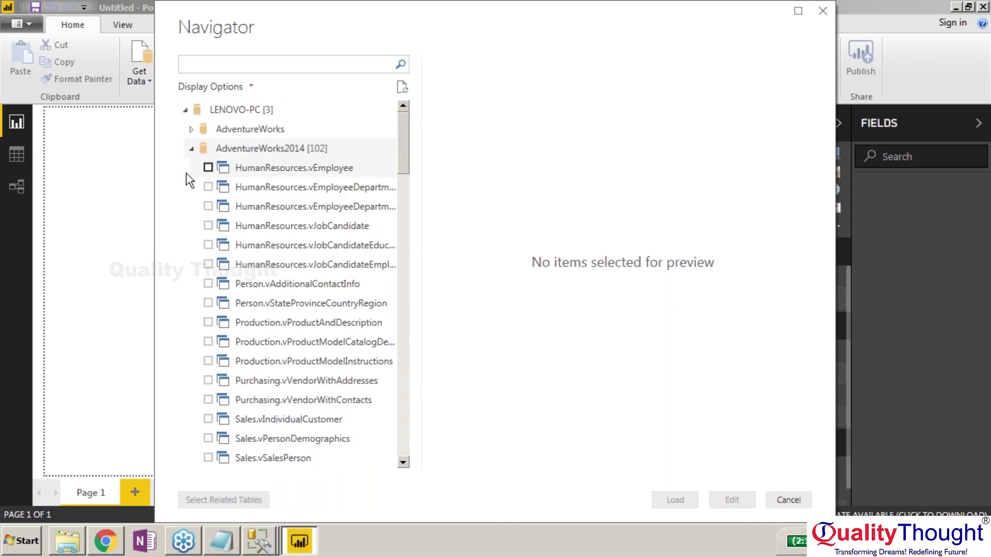
{"action": "left_click", "coordinate": [208, 168]}
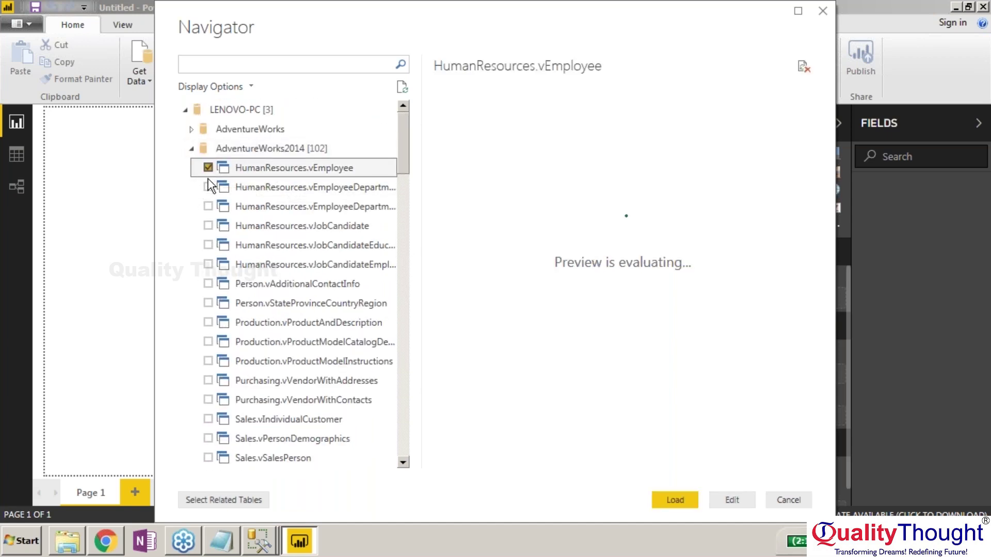
{"action": "left_click", "coordinate": [207, 187]}
{"action": "left_click", "coordinate": [208, 206]}
{"action": "left_click", "coordinate": [208, 226]}
{"action": "left_click", "coordinate": [208, 245]}
{"action": "left_click", "coordinate": [208, 264]}
{"action": "left_click", "coordinate": [207, 283]}
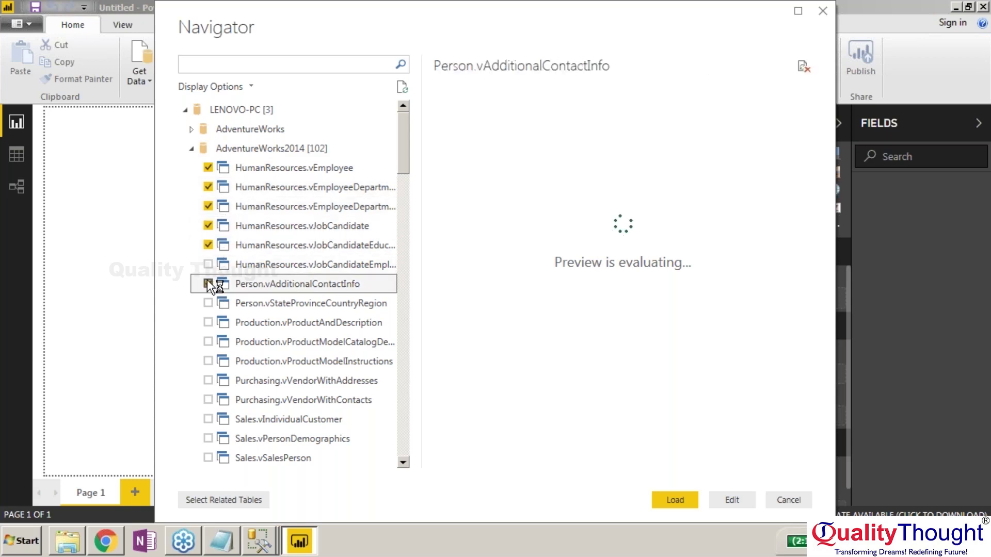
{"action": "left_click", "coordinate": [208, 303]}
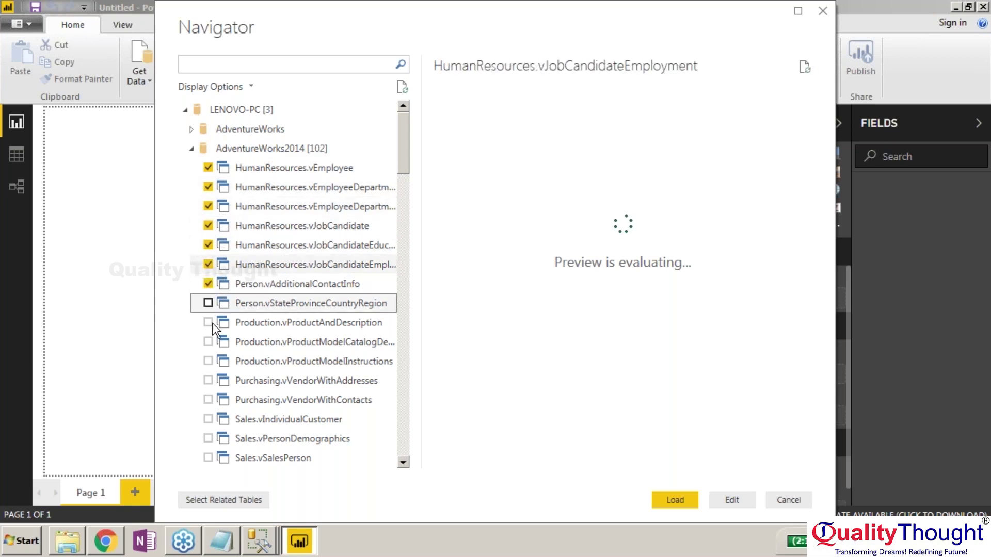
Step: Tick views Production.vProductAndDescription through Sales.vSalesPerson
{"action": "left_click", "coordinate": [208, 322]}
{"action": "left_click", "coordinate": [208, 342]}
{"action": "left_click", "coordinate": [208, 361]}
{"action": "left_click", "coordinate": [207, 380]}
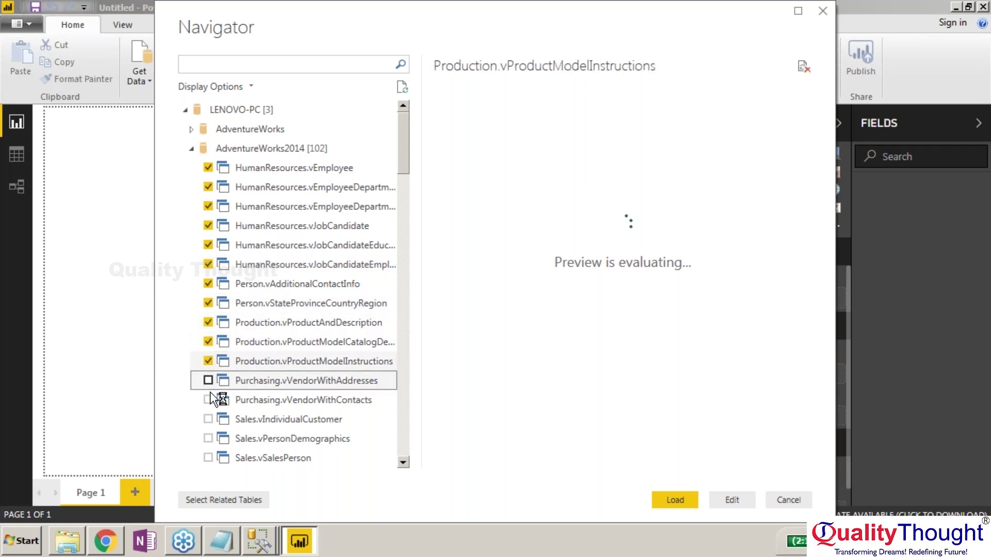
{"action": "left_click", "coordinate": [208, 400]}
{"action": "left_click", "coordinate": [208, 419]}
{"action": "left_click", "coordinate": [208, 438]}
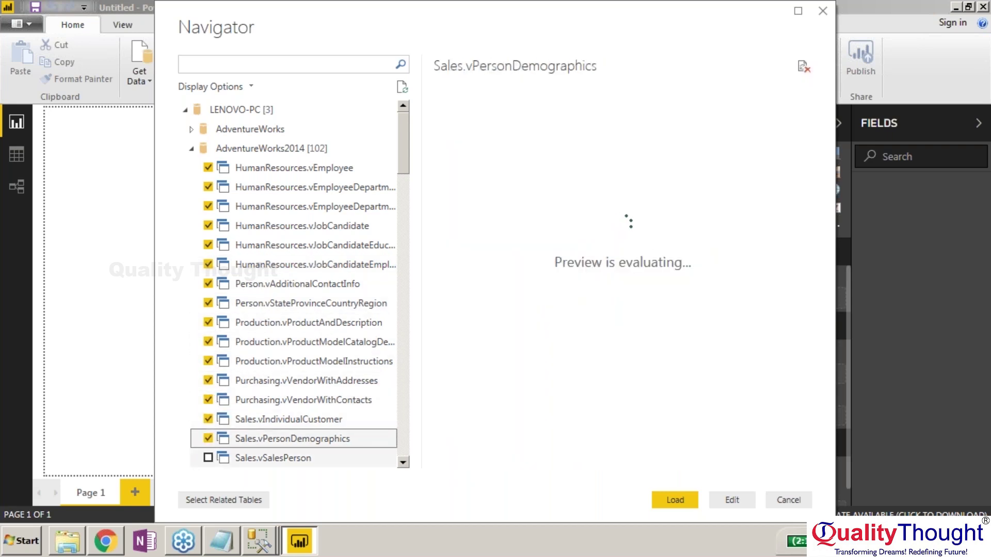
{"action": "left_click", "coordinate": [222, 457]}
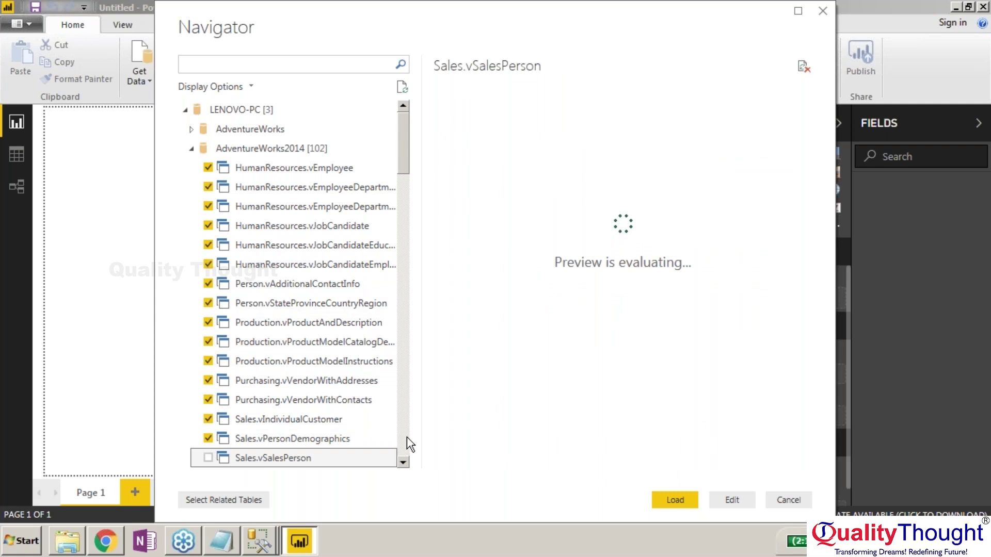
{"action": "left_click", "coordinate": [208, 458]}
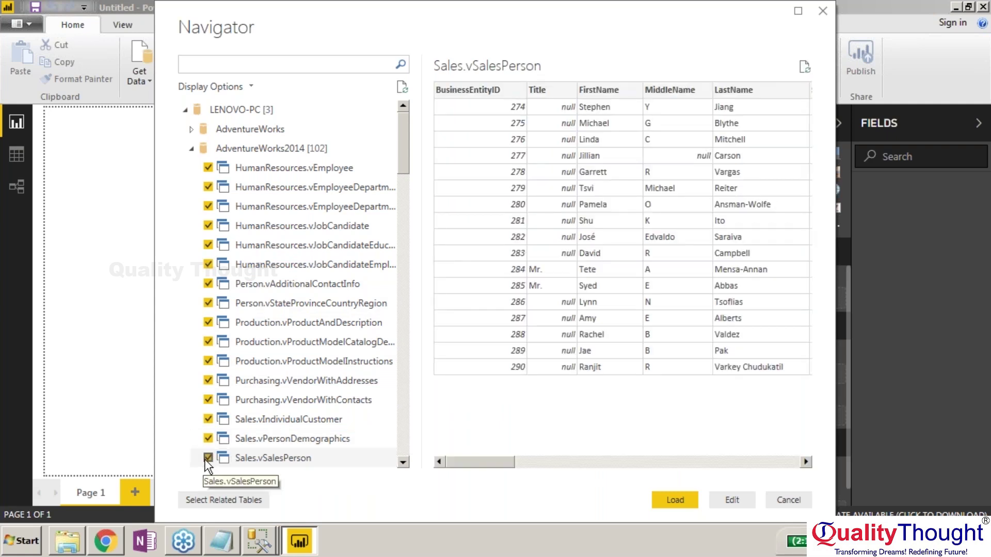
Step: Tick Sales.vSalesPersonSalesByFiscalYears through Sales.vStoreWithDemographics, leaving AWBuildVersion and DatabaseLog unchecked
{"action": "left_click", "coordinate": [403, 422]}
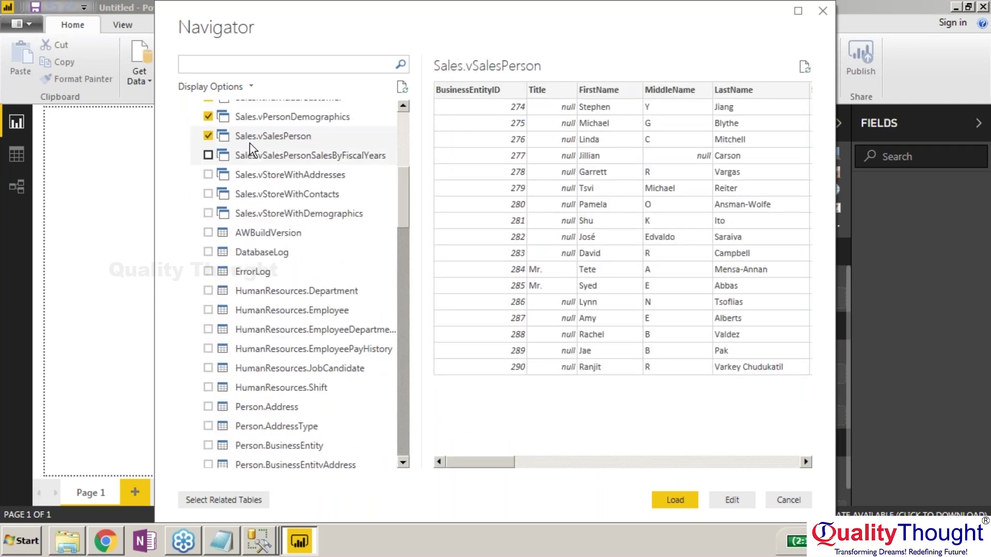
{"action": "left_click", "coordinate": [208, 155]}
{"action": "left_click", "coordinate": [208, 174]}
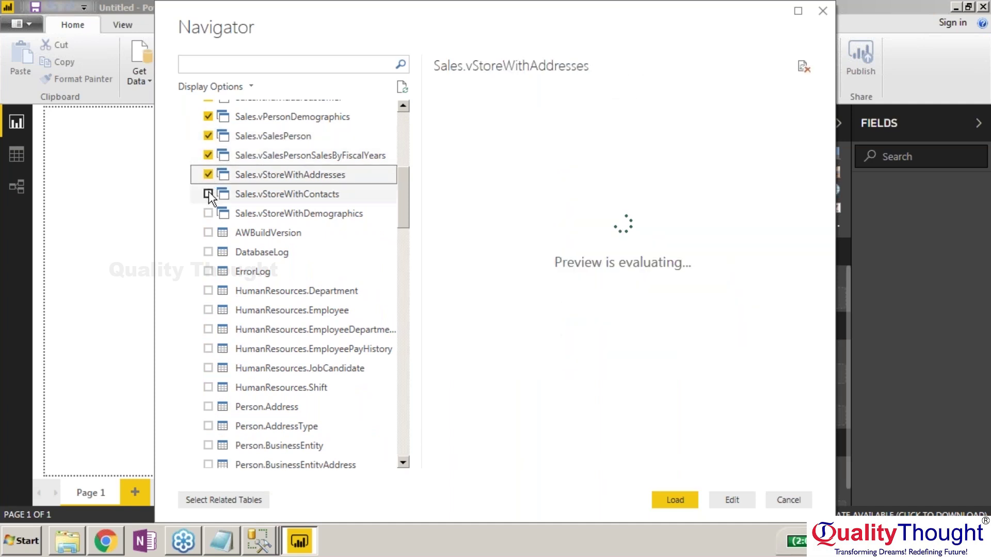
{"action": "left_click", "coordinate": [207, 194]}
{"action": "left_click", "coordinate": [208, 213]}
{"action": "left_click", "coordinate": [208, 233]}
{"action": "left_click", "coordinate": [208, 252]}
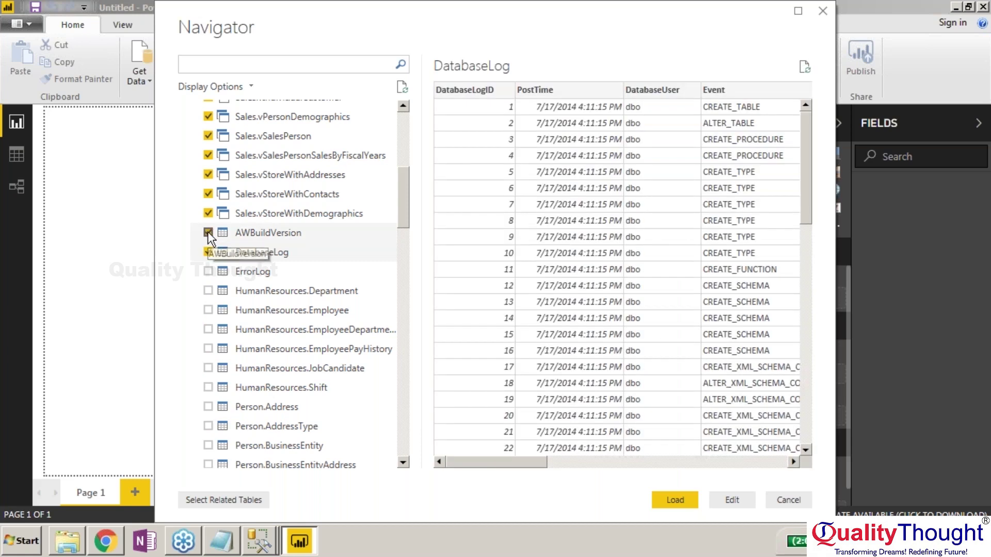
{"action": "left_click", "coordinate": [208, 232]}
{"action": "left_click", "coordinate": [209, 252]}
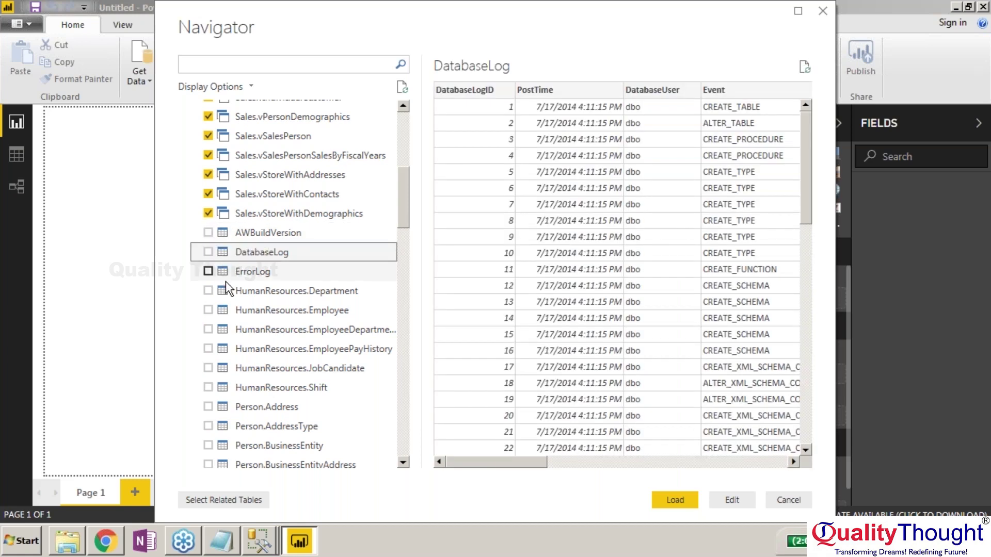
Step: Tick HumanResources tables Department through Shift, plus Person.Address
{"action": "left_click", "coordinate": [208, 290]}
{"action": "left_click", "coordinate": [208, 309]}
{"action": "left_click", "coordinate": [208, 329]}
{"action": "left_click", "coordinate": [208, 348]}
{"action": "left_click", "coordinate": [208, 368]}
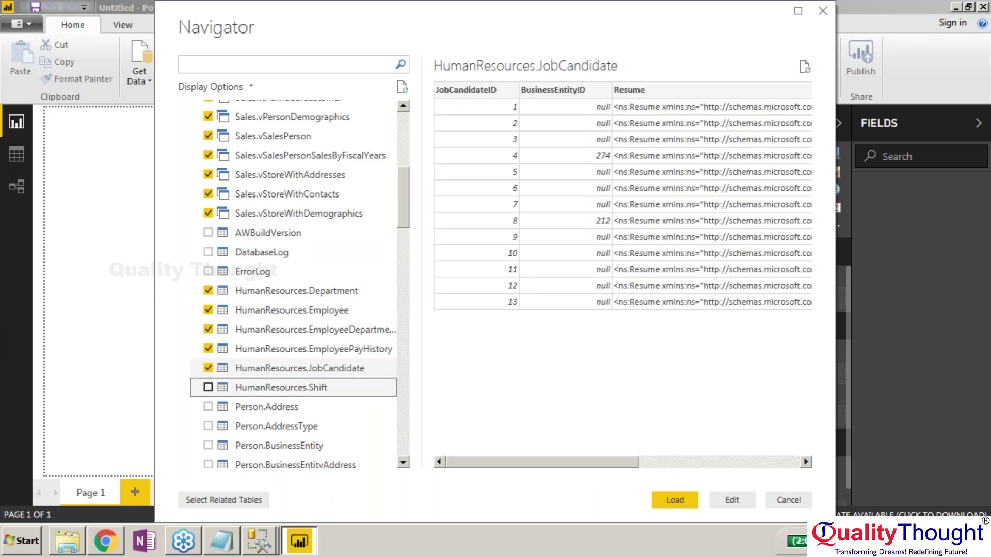
{"action": "left_click", "coordinate": [208, 387]}
{"action": "left_click", "coordinate": [208, 407]}
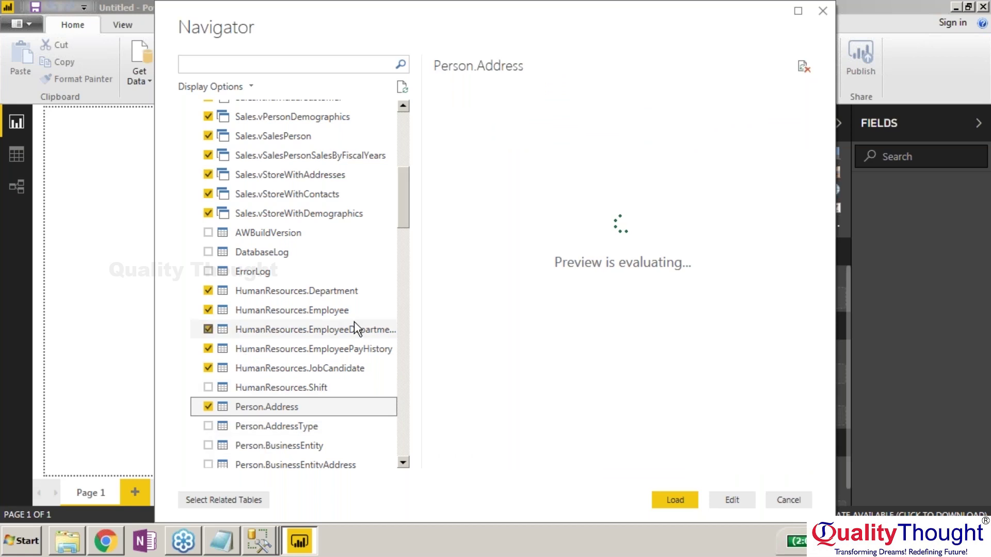
{"action": "left_click_drag", "start_coordinate": [402, 217], "coordinate": [402, 259]}
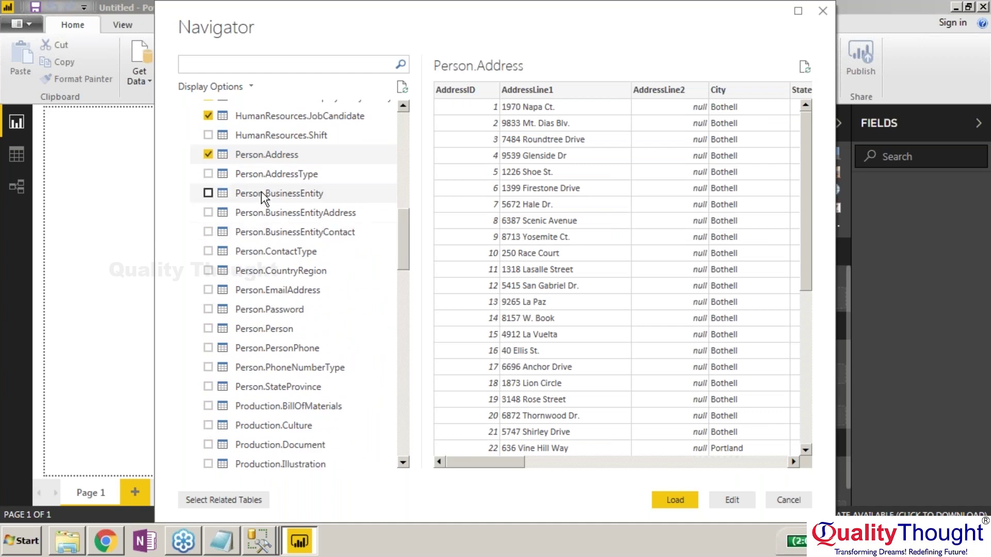
{"action": "left_click", "coordinate": [208, 135]}
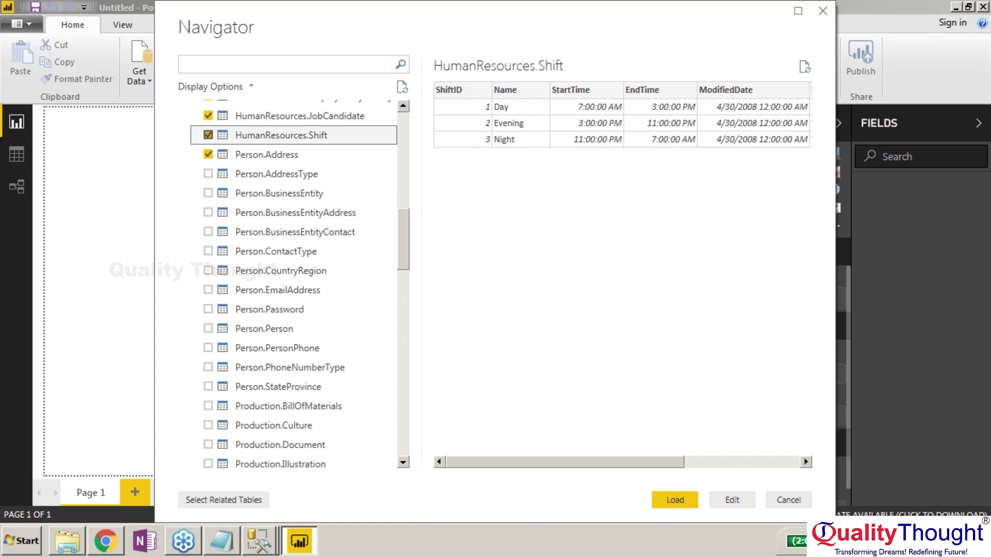
Step: Check the remaining tables from Person.CountryRegion through Sales.Store and load them
{"action": "left_click", "coordinate": [247, 269], "text": "shift"}
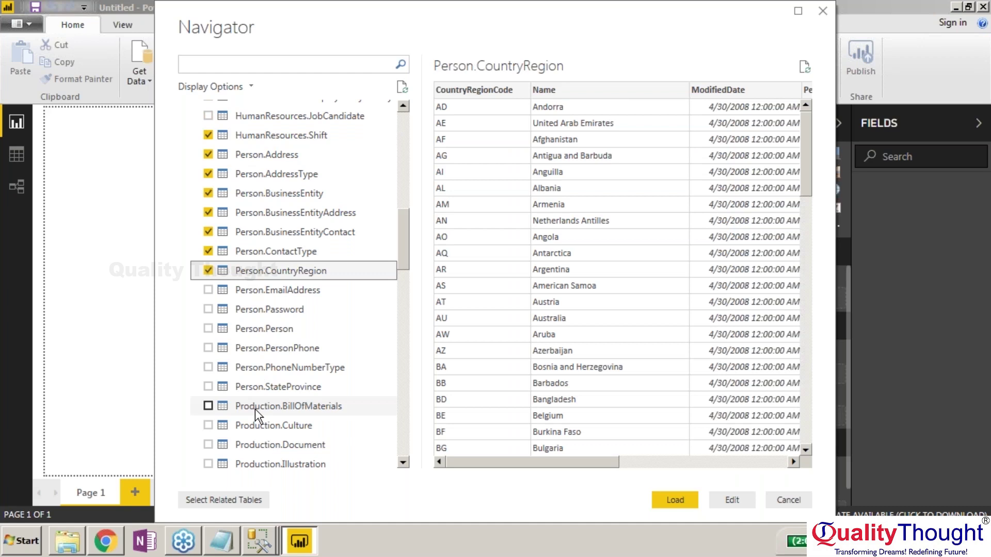
{"action": "left_click", "coordinate": [254, 407], "text": "shift"}
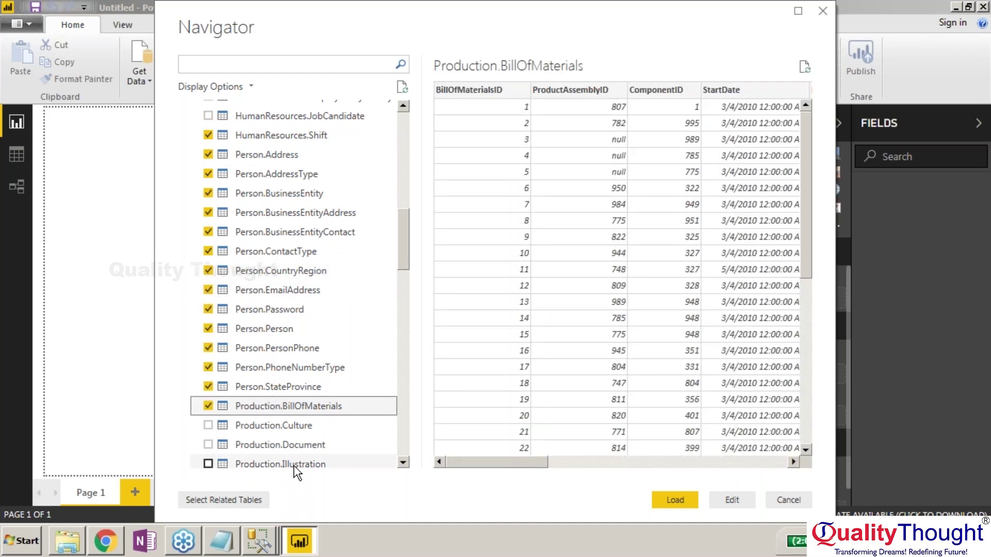
{"action": "left_click", "coordinate": [363, 455], "text": "shift"}
{"action": "left_click", "coordinate": [401, 434]}
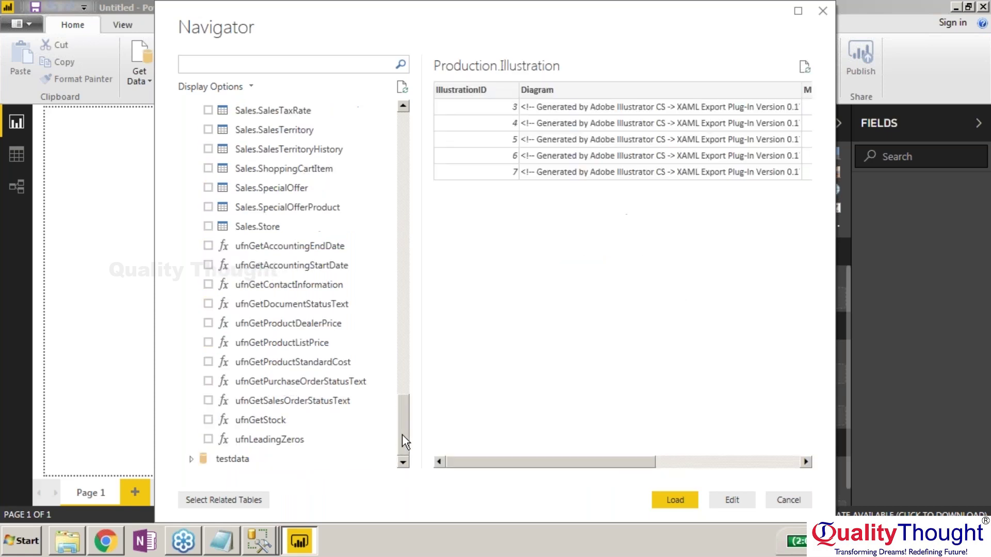
{"action": "left_click", "coordinate": [259, 230], "text": "shift"}
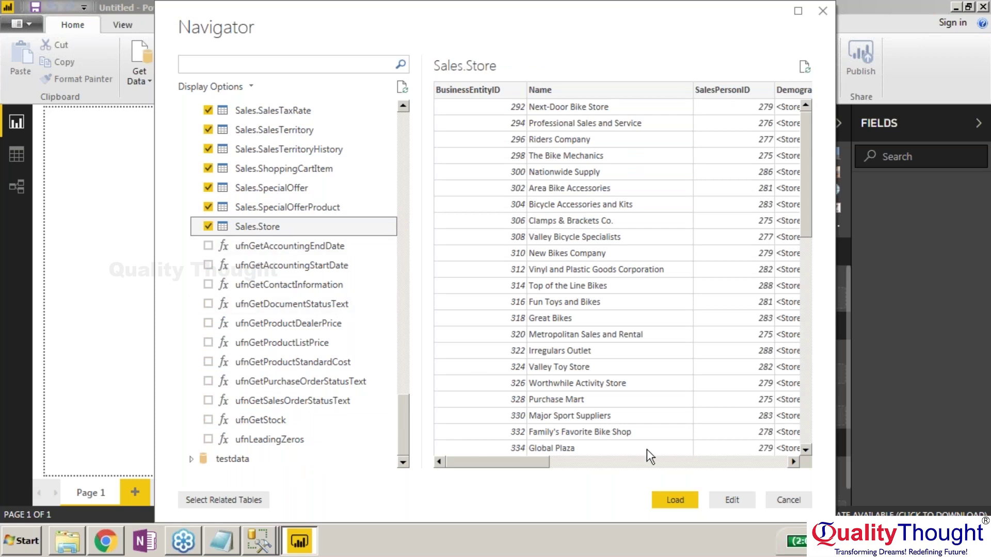
{"action": "left_click", "coordinate": [682, 498]}
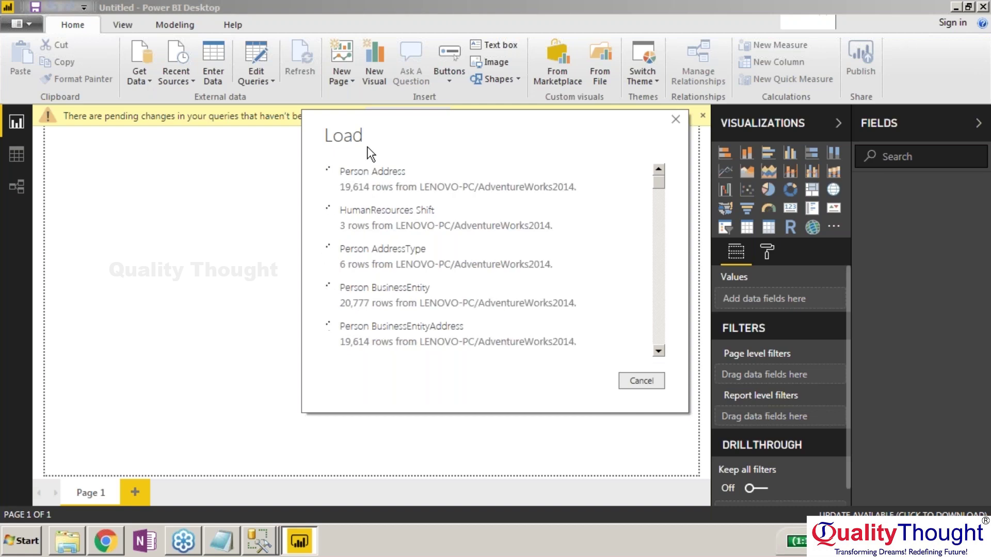
Step: After loading finishes, expand and collapse HumanResources Shift and Person Address to inspect their columns
{"action": "left_click_drag", "start_coordinate": [658, 181], "coordinate": [658, 361]}
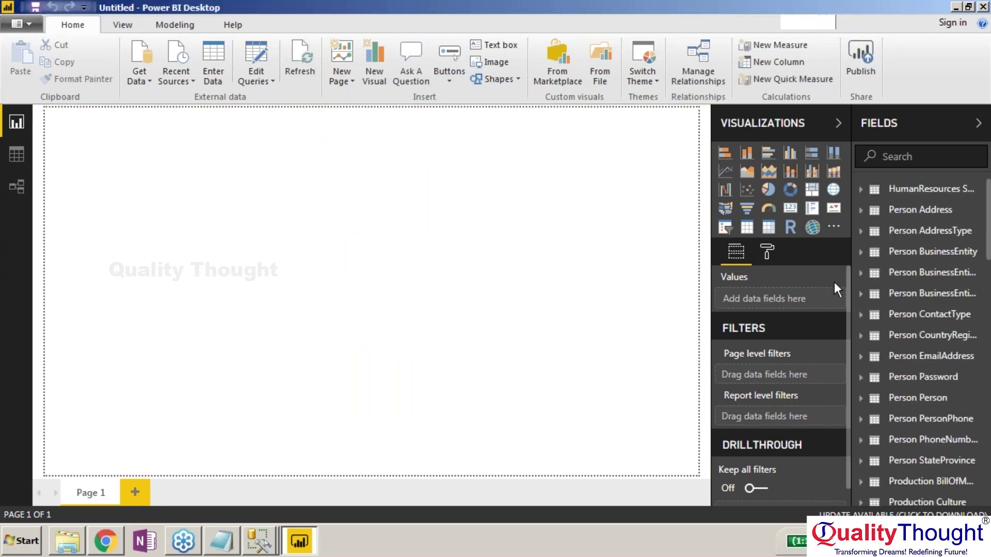
{"action": "left_click", "coordinate": [862, 190]}
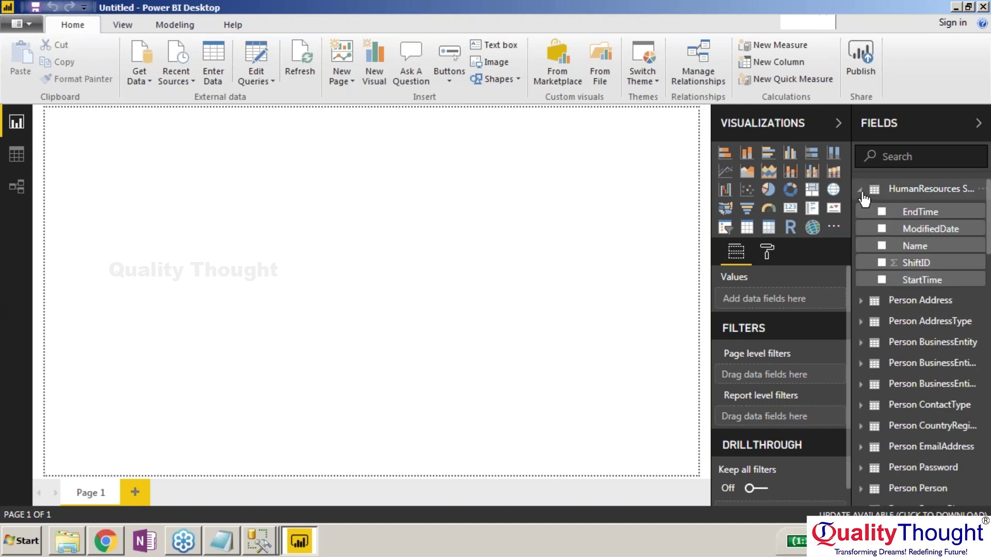
{"action": "left_click", "coordinate": [861, 191]}
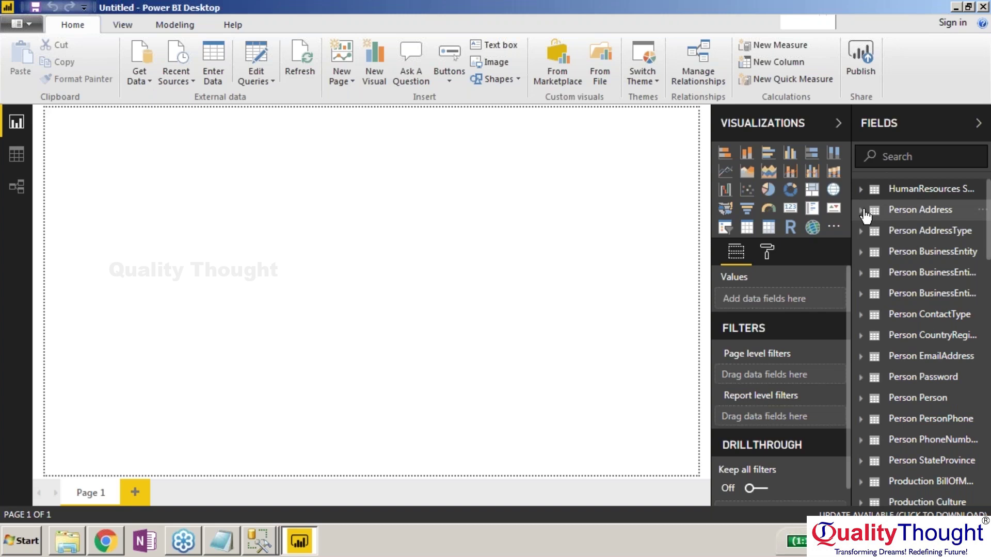
{"action": "left_click", "coordinate": [862, 210]}
{"action": "left_click", "coordinate": [862, 212]}
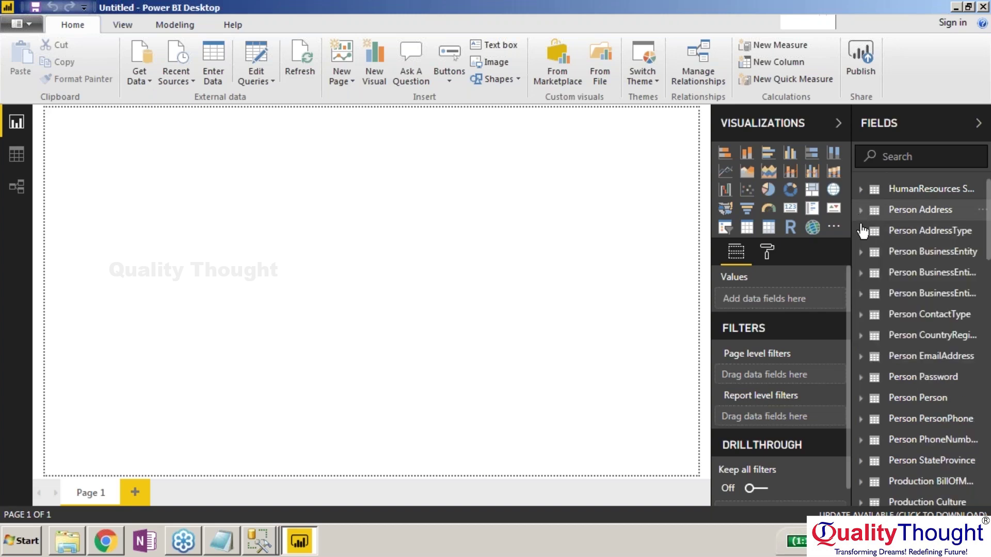
Step: Expand Person Person and check Demographics to add a table of IndividualSurvey XML values
{"action": "left_click", "coordinate": [861, 232]}
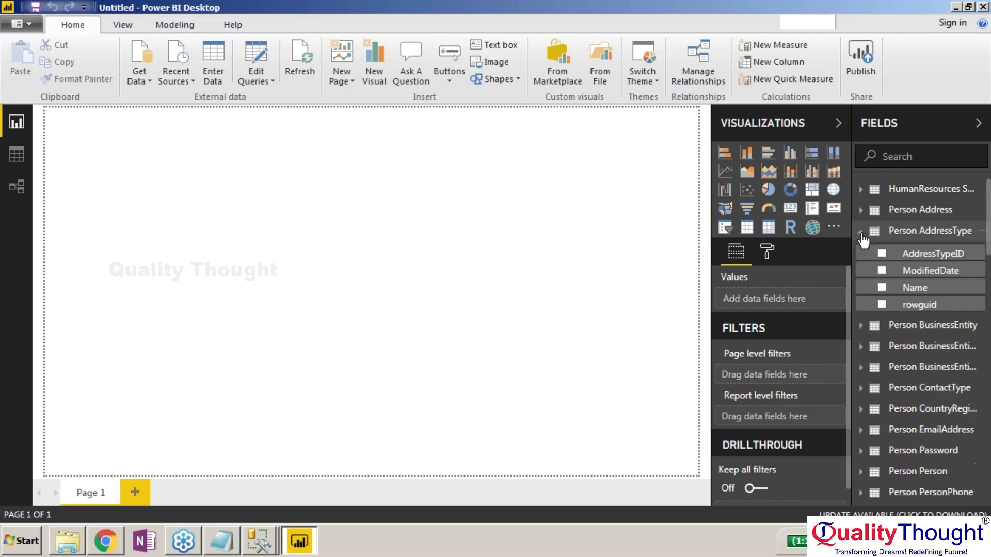
{"action": "left_click", "coordinate": [861, 234]}
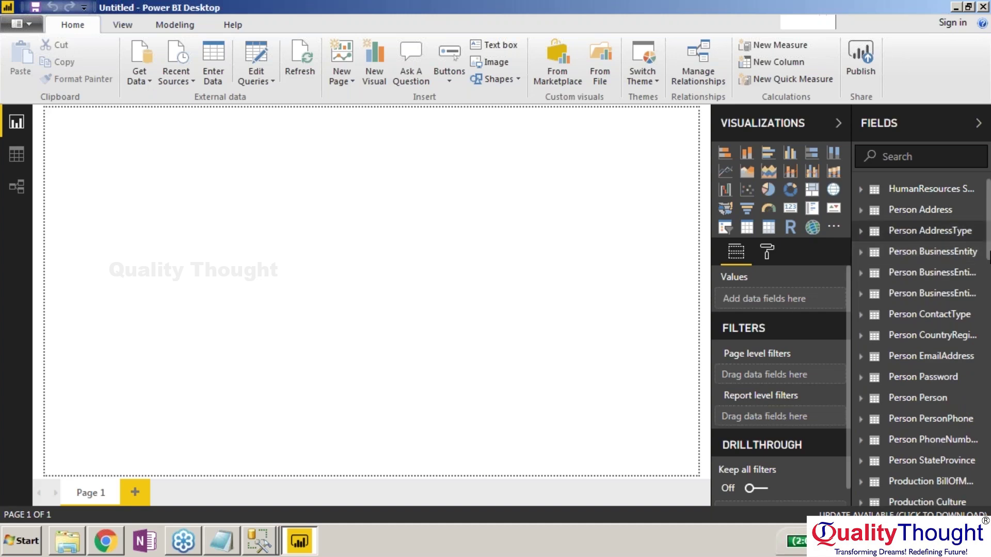
{"action": "scroll", "coordinate": [980, 258], "scroll_direction": "down", "scroll_amount": 3}
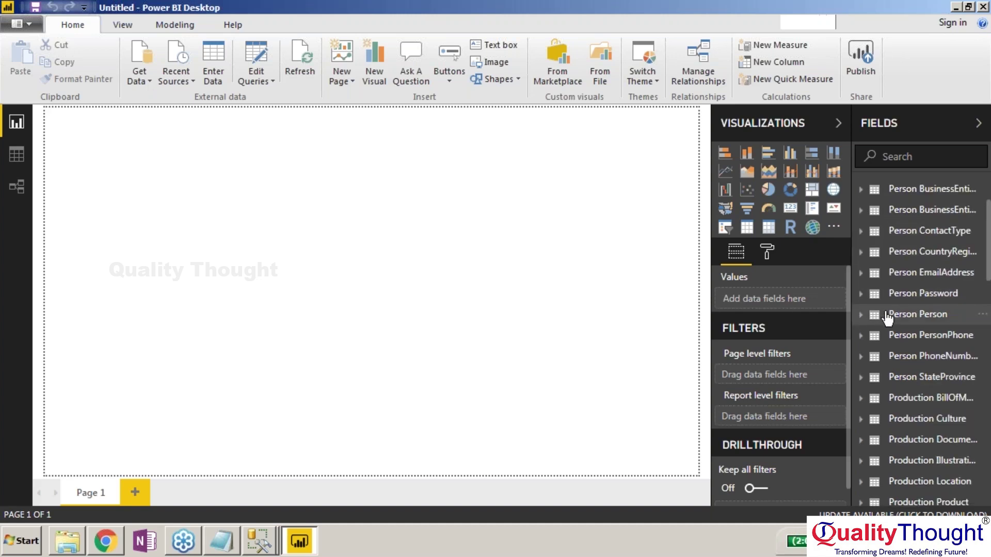
{"action": "left_click", "coordinate": [860, 316]}
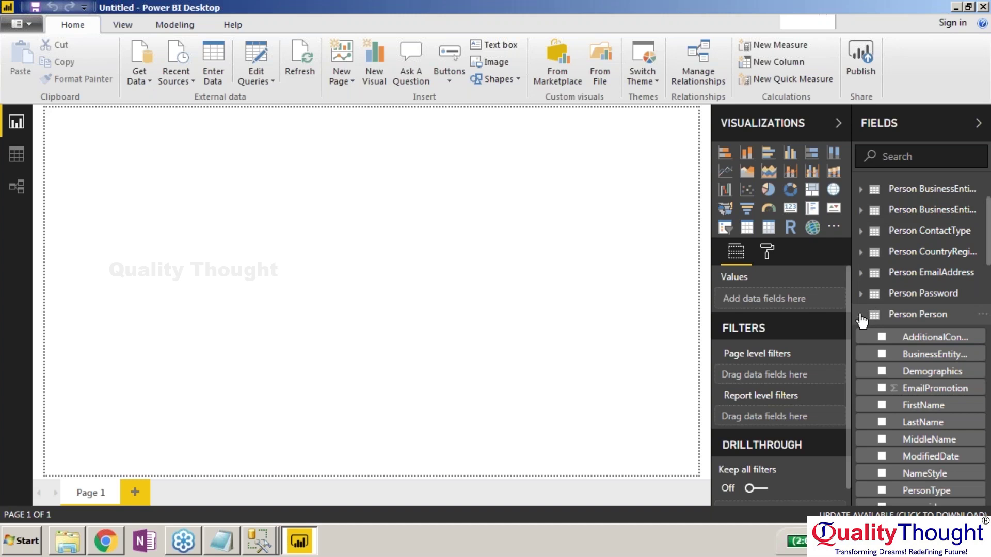
{"action": "left_click", "coordinate": [905, 377]}
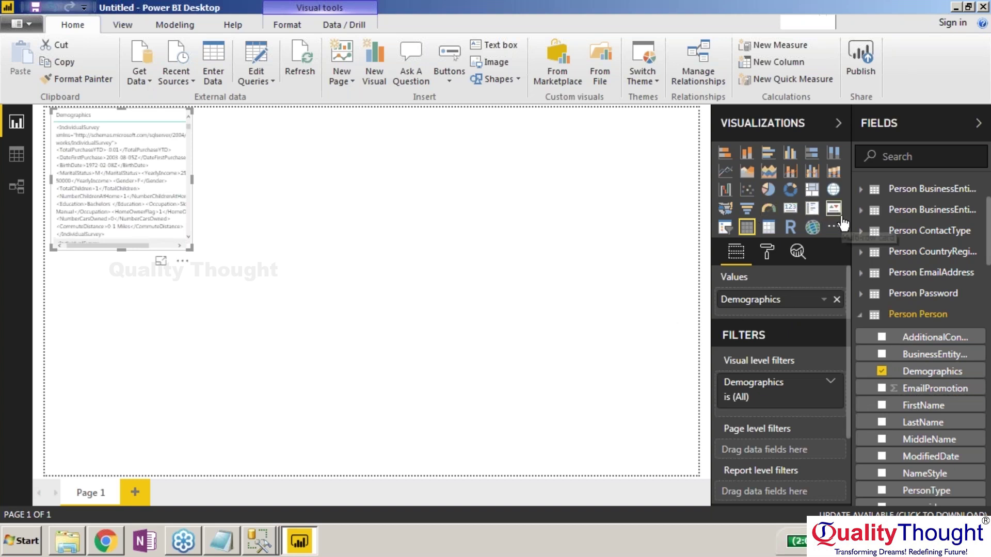
Step: Convert the Demographics table into an ArcGIS map and accept the ArcGIS Maps welcome terms
{"action": "left_click", "coordinate": [812, 232]}
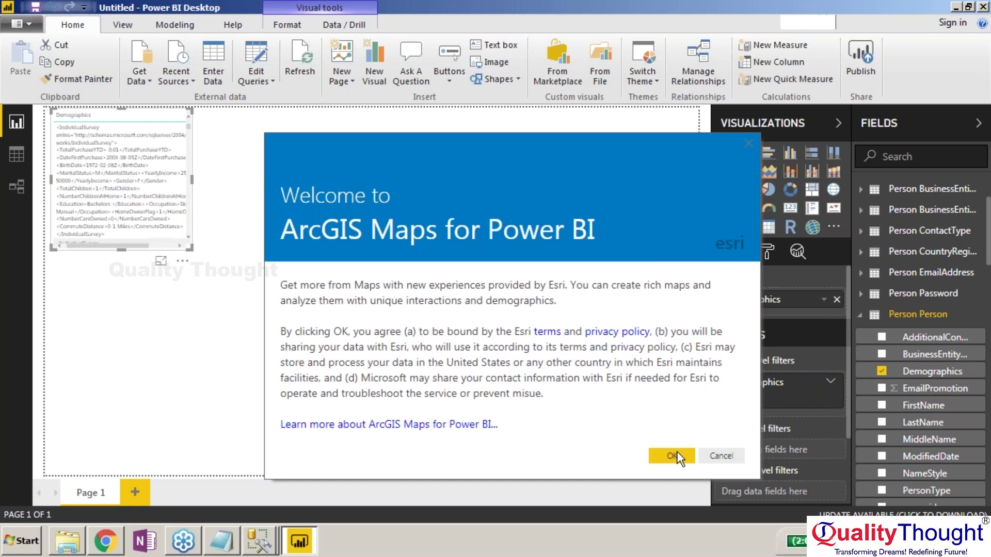
{"action": "left_click", "coordinate": [679, 459]}
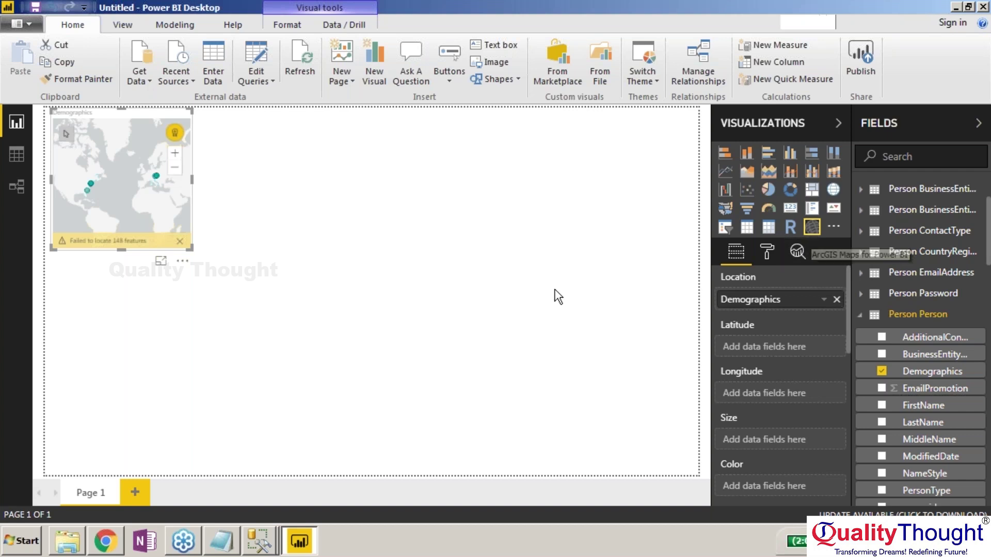
Step: Open the Demographics map in focus mode and zoom in to the points around New York
{"action": "left_click", "coordinate": [161, 261]}
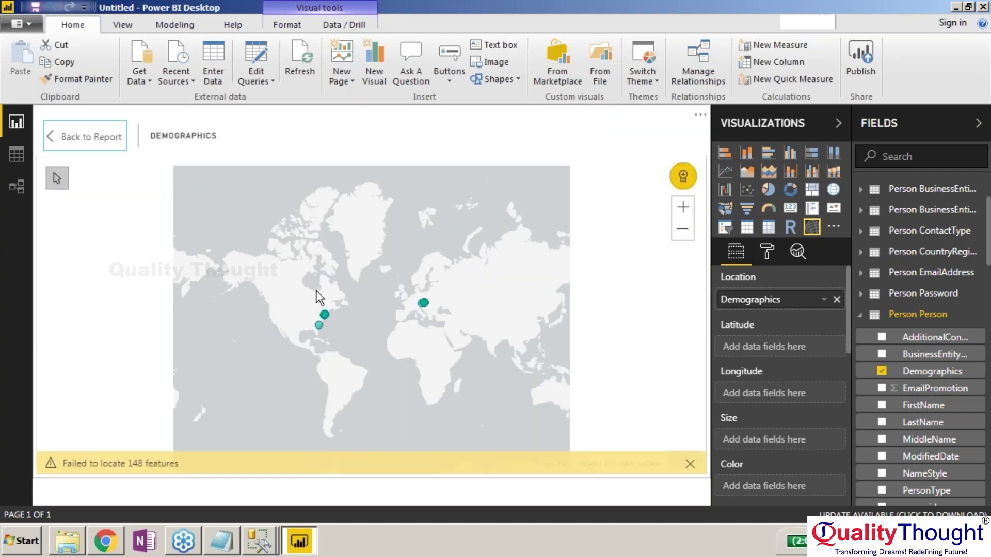
{"action": "scroll", "coordinate": [380, 333], "scroll_direction": "up", "scroll_amount": 1}
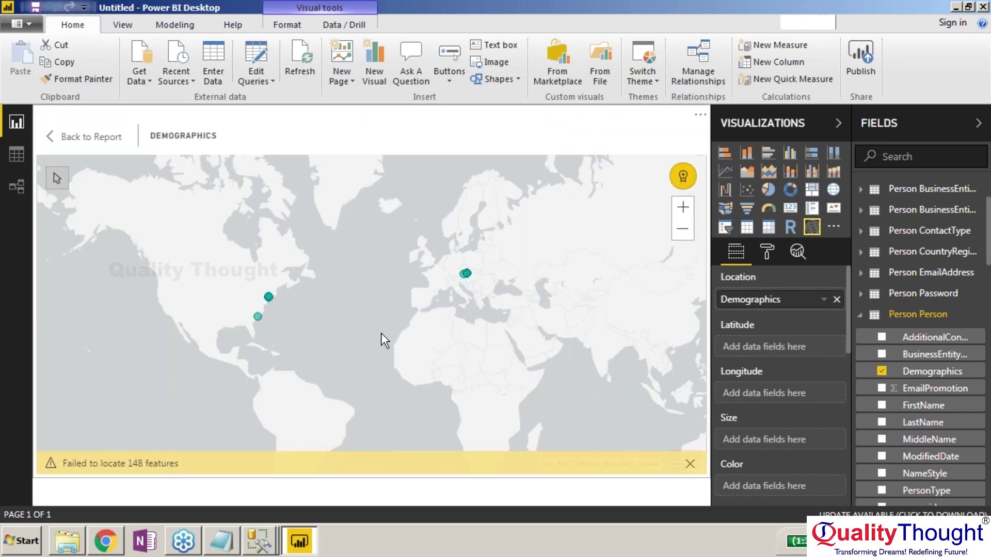
{"action": "scroll", "coordinate": [268, 302], "scroll_direction": "up", "scroll_amount": 1}
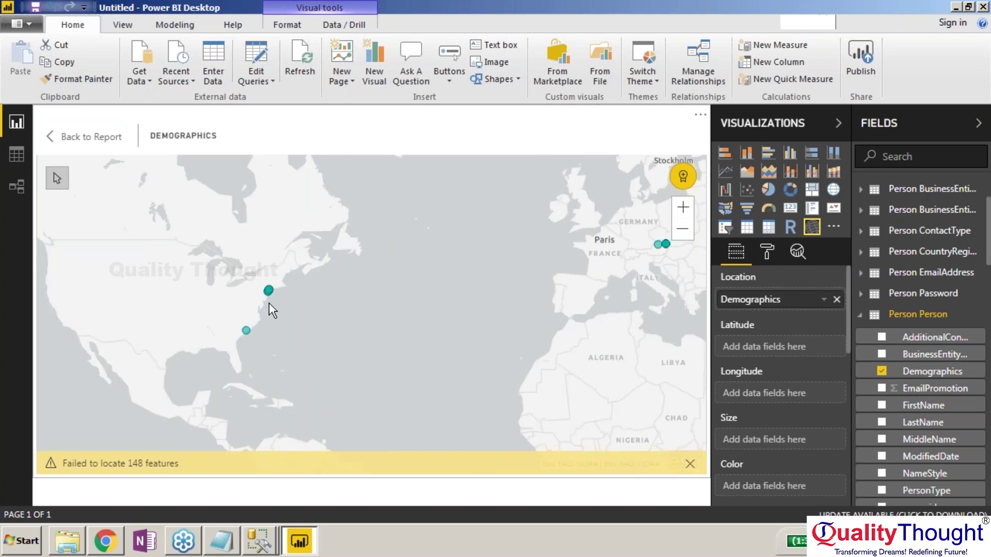
{"action": "left_click", "coordinate": [267, 298]}
{"action": "scroll", "coordinate": [264, 302], "scroll_direction": "up", "scroll_amount": 1}
{"action": "left_click", "coordinate": [335, 344]}
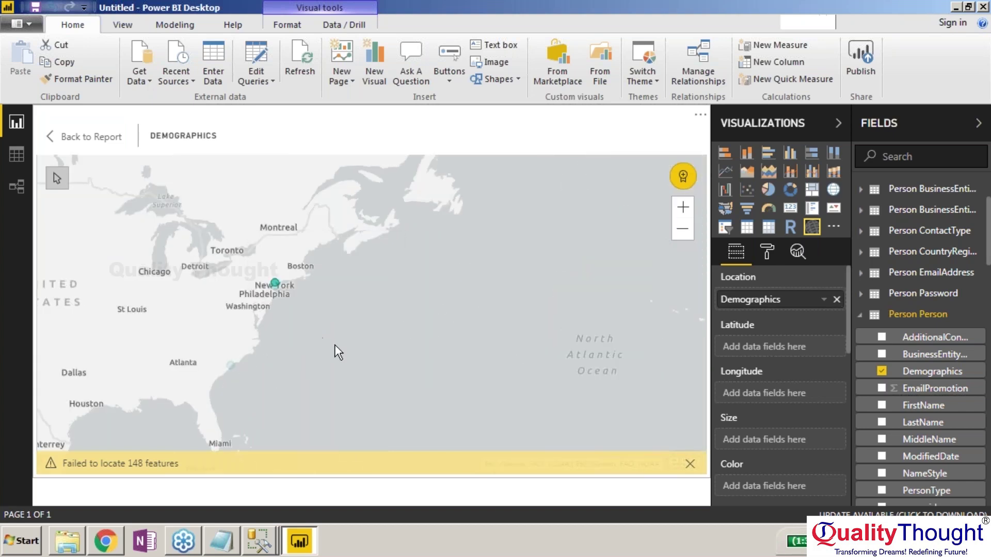
{"action": "left_click", "coordinate": [276, 285]}
{"action": "left_click", "coordinate": [303, 293]}
{"action": "scroll", "coordinate": [303, 293], "scroll_direction": "up", "scroll_amount": 1}
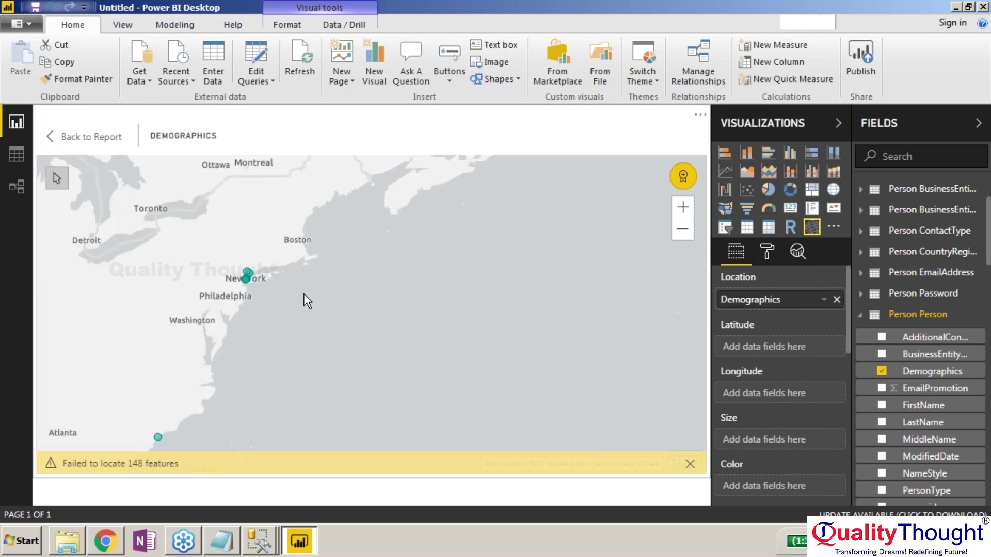
{"action": "left_click", "coordinate": [249, 271]}
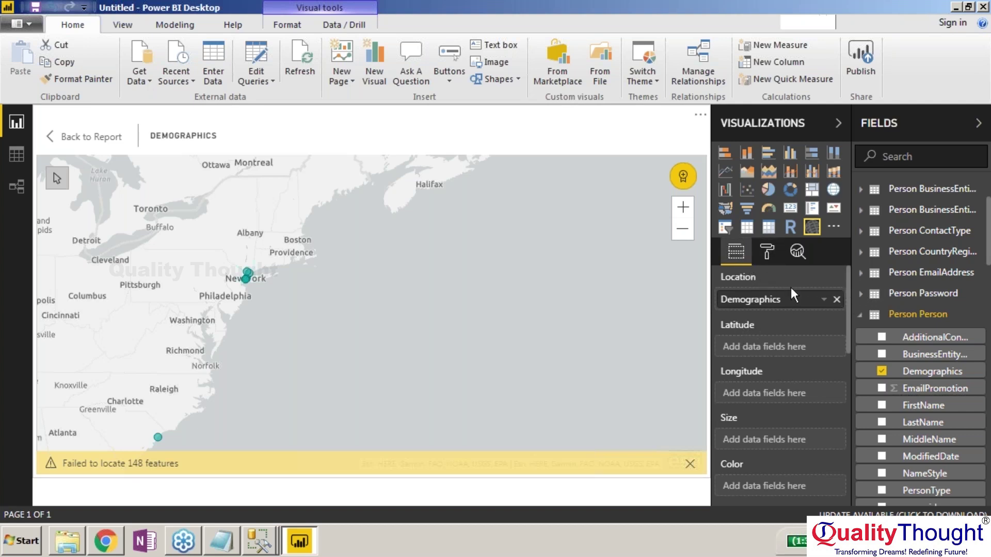
Step: Expand the Demographics visual-level filter and change its filter type from Basic filtering to Top N
{"action": "left_click", "coordinate": [823, 301]}
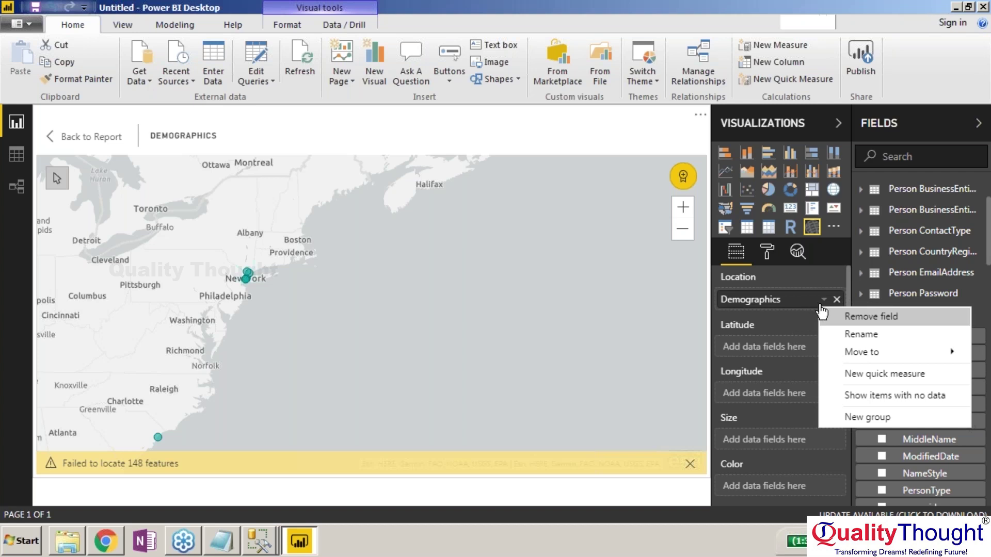
{"action": "left_click", "coordinate": [779, 320]}
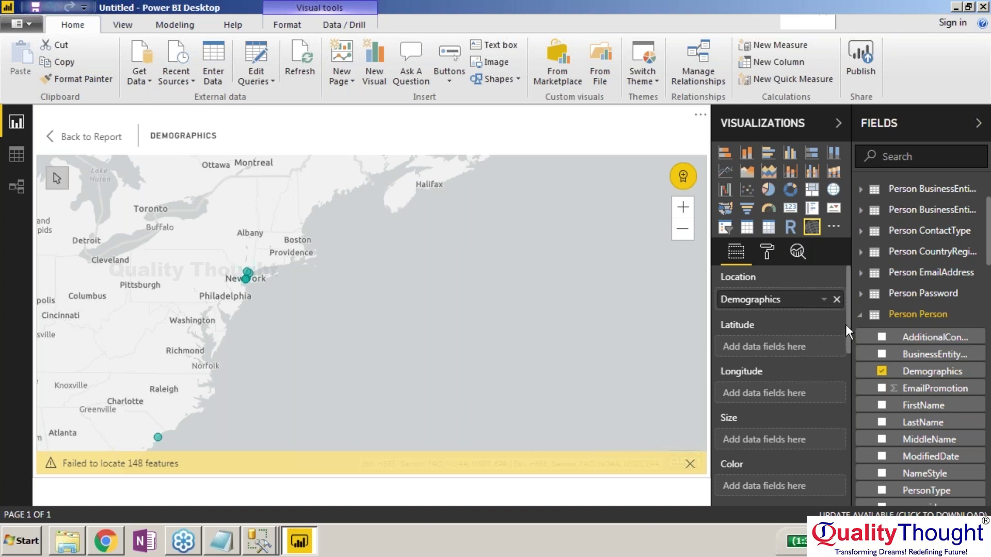
{"action": "left_click_drag", "start_coordinate": [847, 328], "coordinate": [857, 443]}
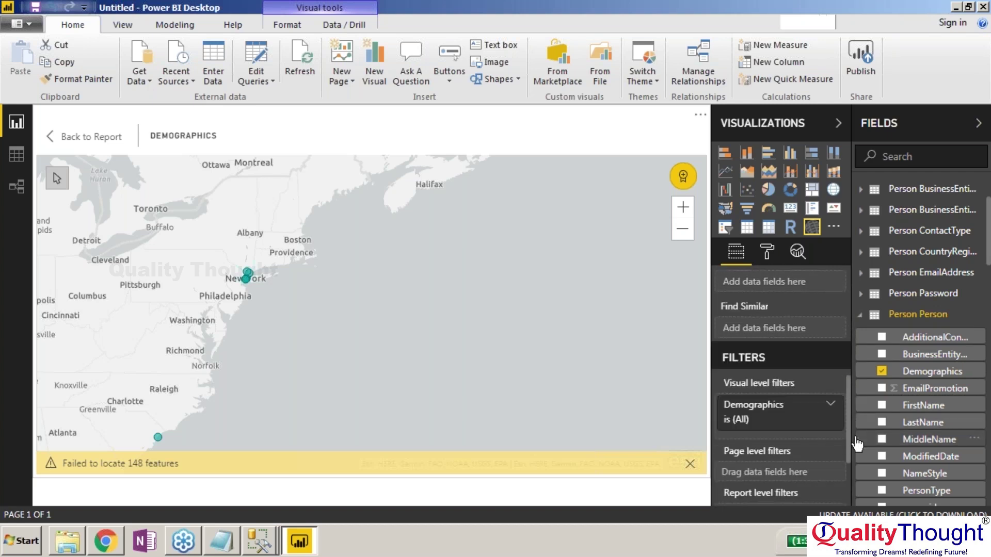
{"action": "left_click", "coordinate": [832, 403]}
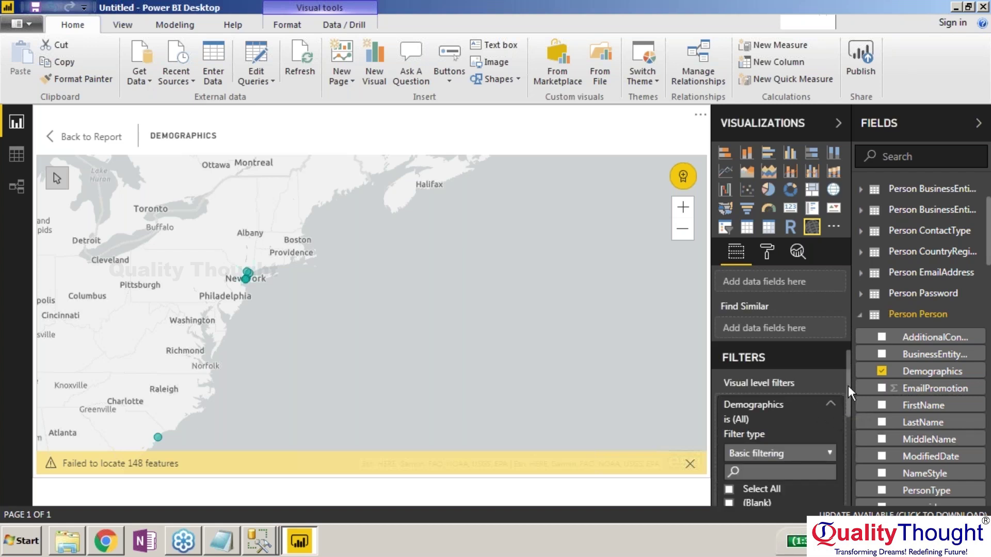
{"action": "left_click_drag", "start_coordinate": [847, 386], "coordinate": [847, 424]}
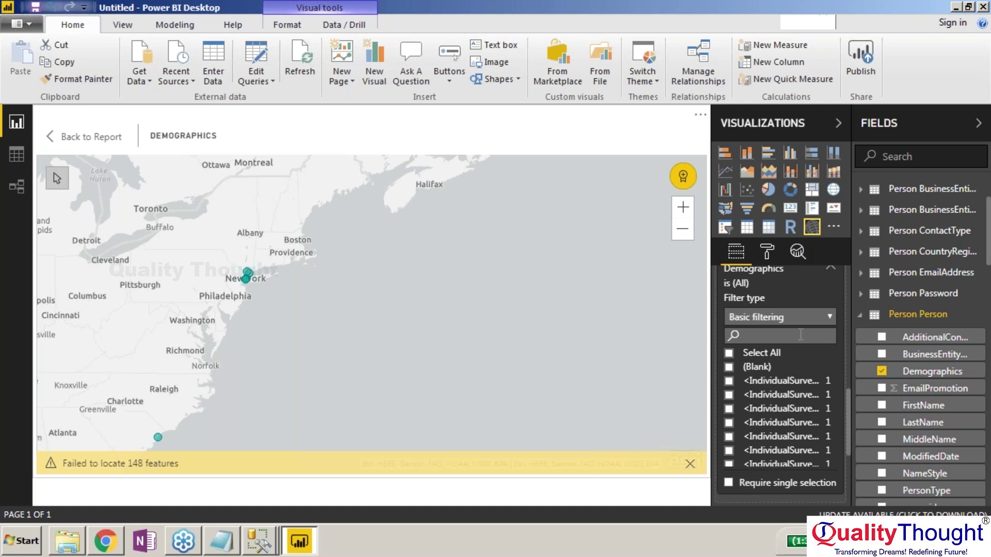
{"action": "left_click", "coordinate": [823, 316]}
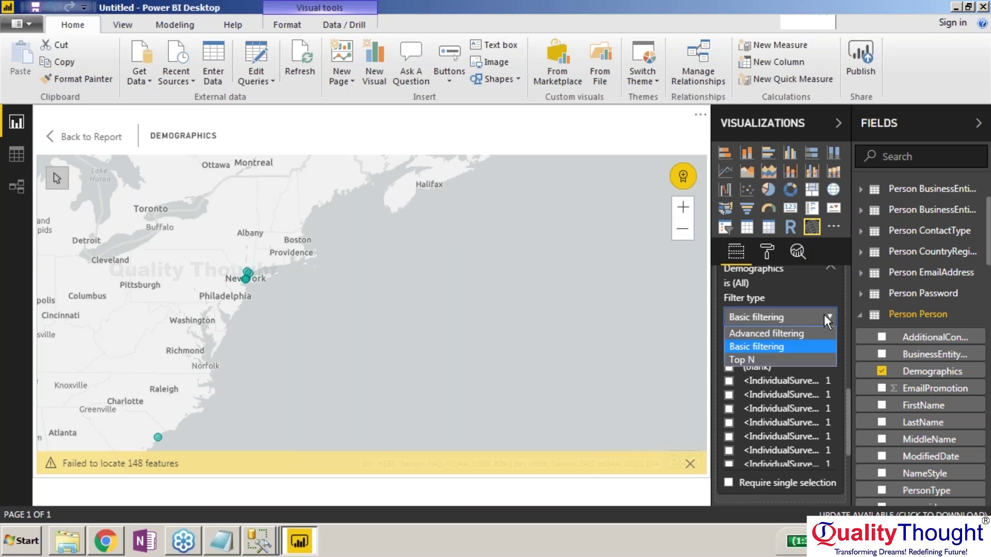
{"action": "left_click", "coordinate": [788, 359]}
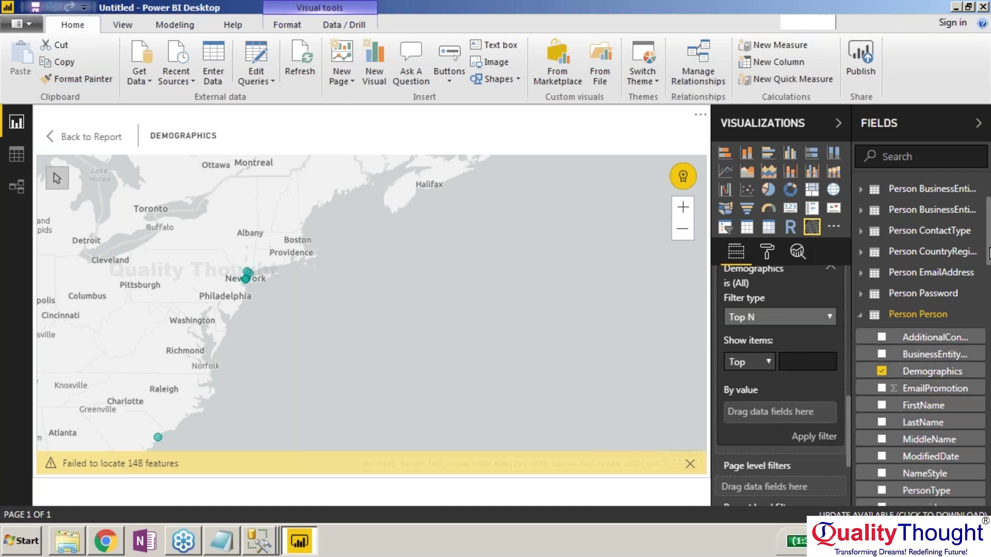
Step: Rank the Top N filter by Earliest ModifiedDate, show the top 1 item, and apply it
{"action": "scroll", "coordinate": [987, 258], "scroll_direction": "down", "scroll_amount": 3}
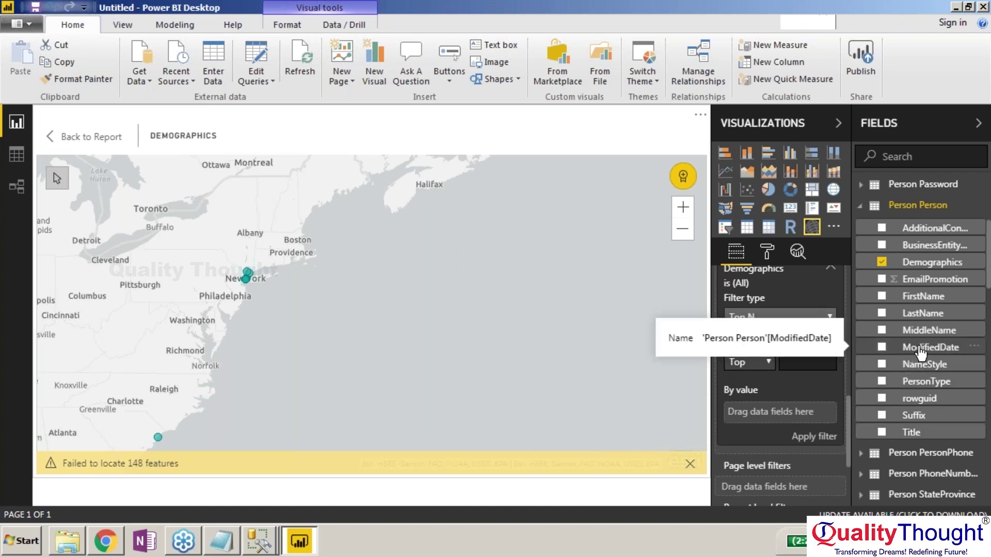
{"action": "left_click_drag", "start_coordinate": [909, 351], "coordinate": [797, 379]}
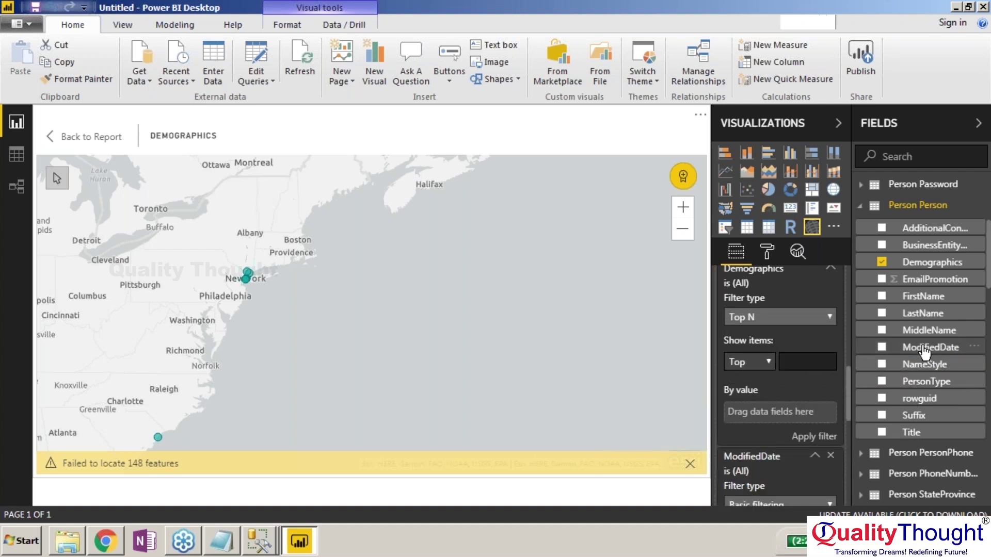
{"action": "left_click_drag", "start_coordinate": [916, 347], "coordinate": [784, 408]}
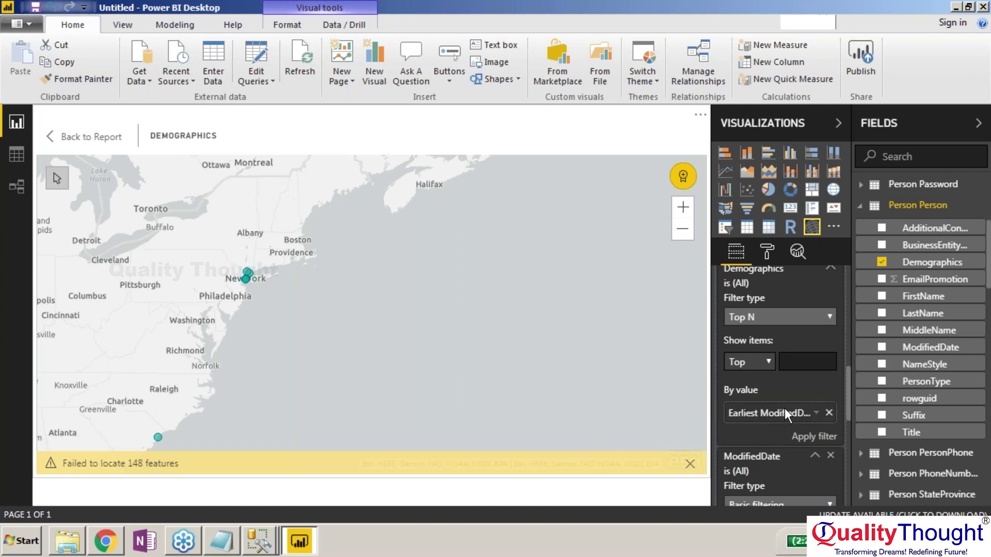
{"action": "left_click", "coordinate": [818, 413]}
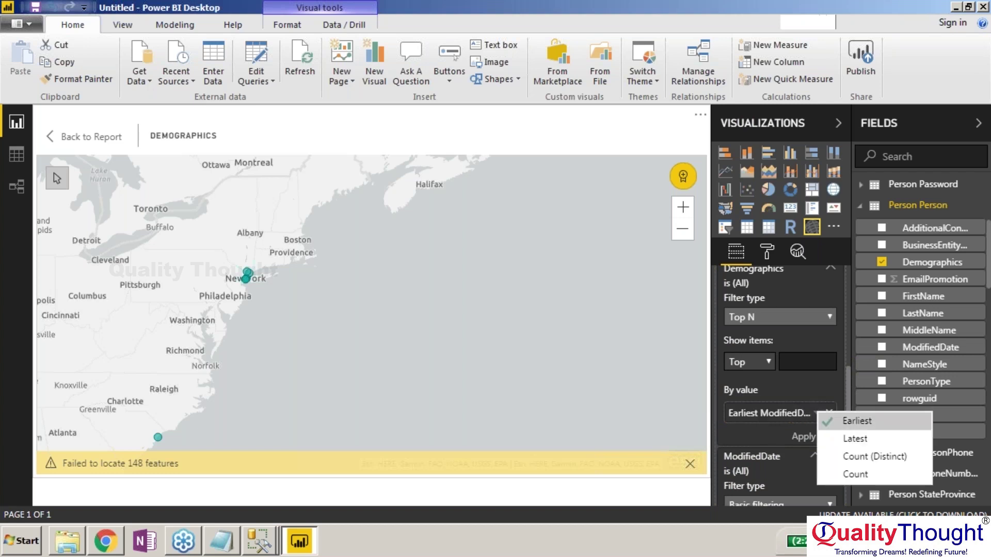
{"action": "left_click", "coordinate": [850, 422]}
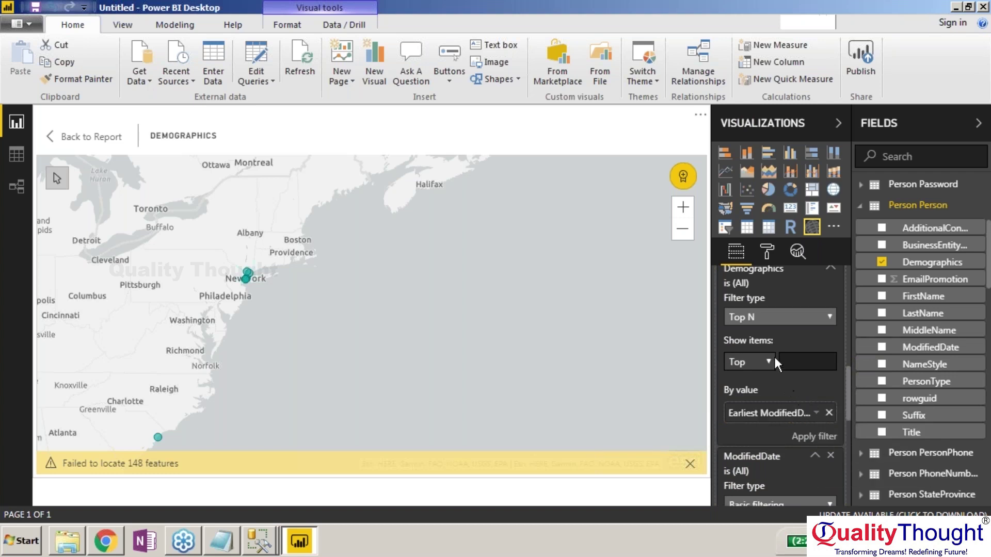
{"action": "type", "text": "10"}
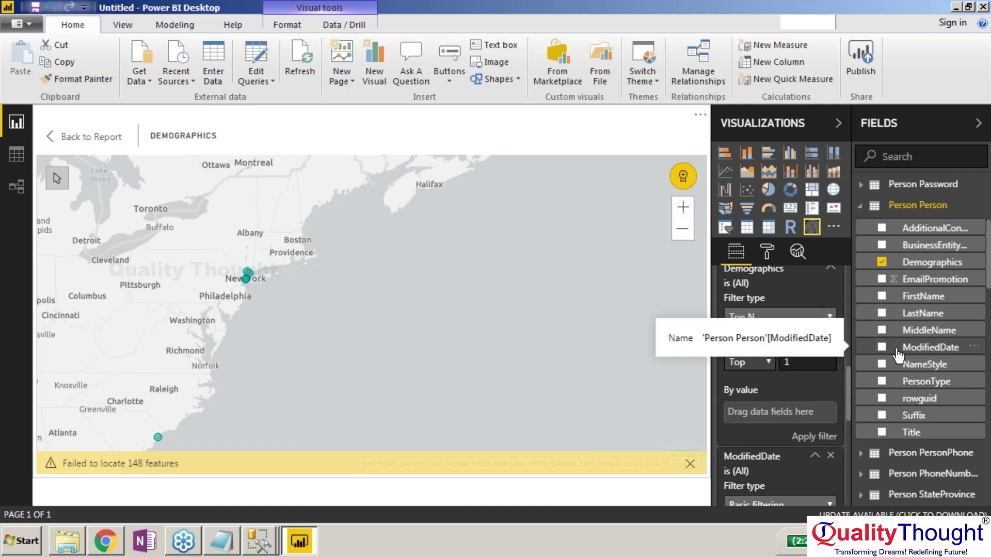
{"action": "left_click_drag", "start_coordinate": [851, 376], "coordinate": [817, 416]}
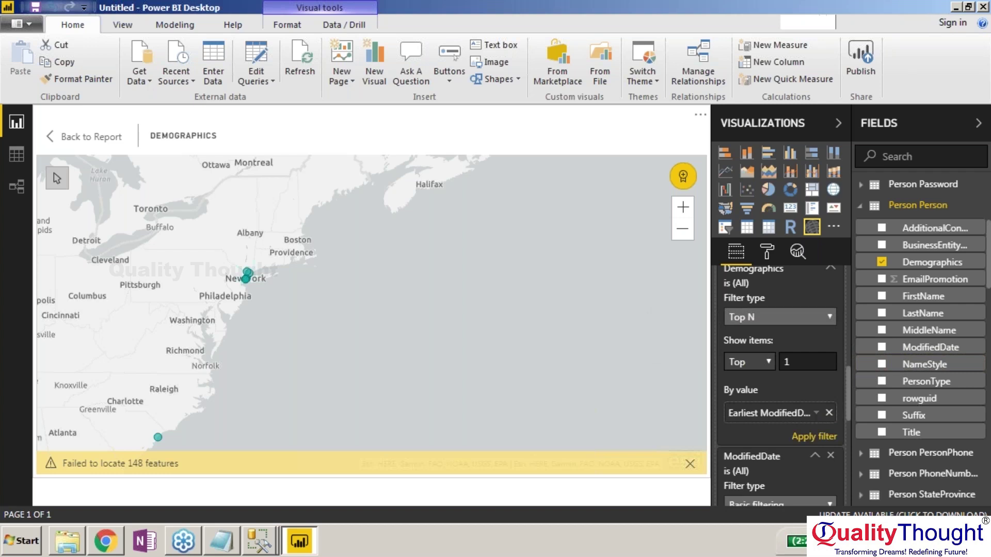
{"action": "left_click", "coordinate": [815, 414]}
{"action": "left_click", "coordinate": [797, 391]}
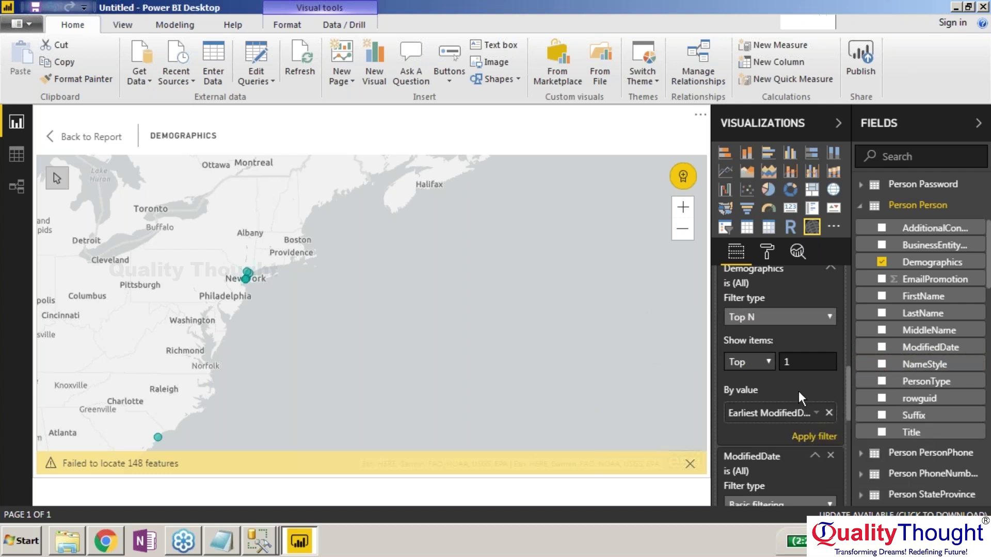
{"action": "left_click", "coordinate": [813, 432]}
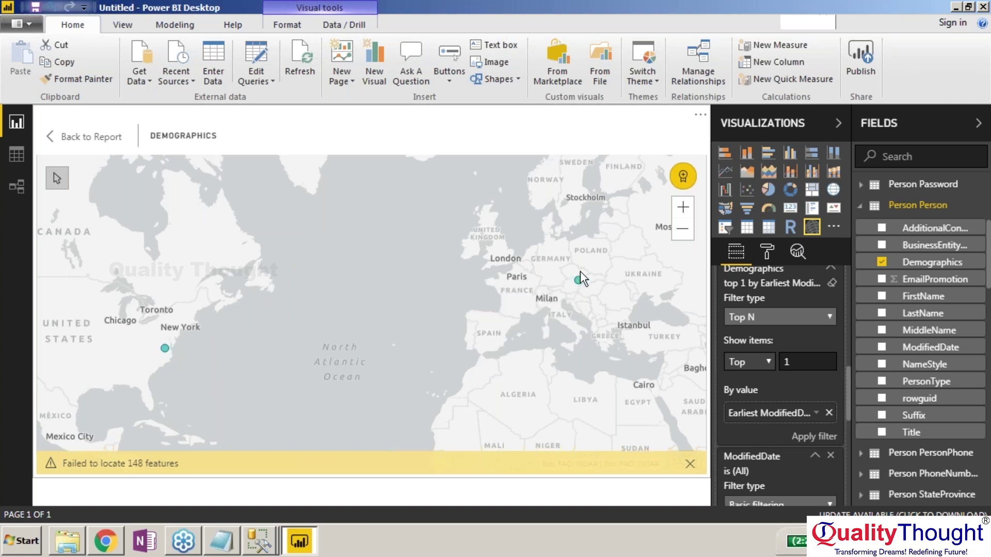
Step: Dismiss the yellow warning about the features that could not be located
{"action": "mouse_move", "coordinate": [580, 283]}
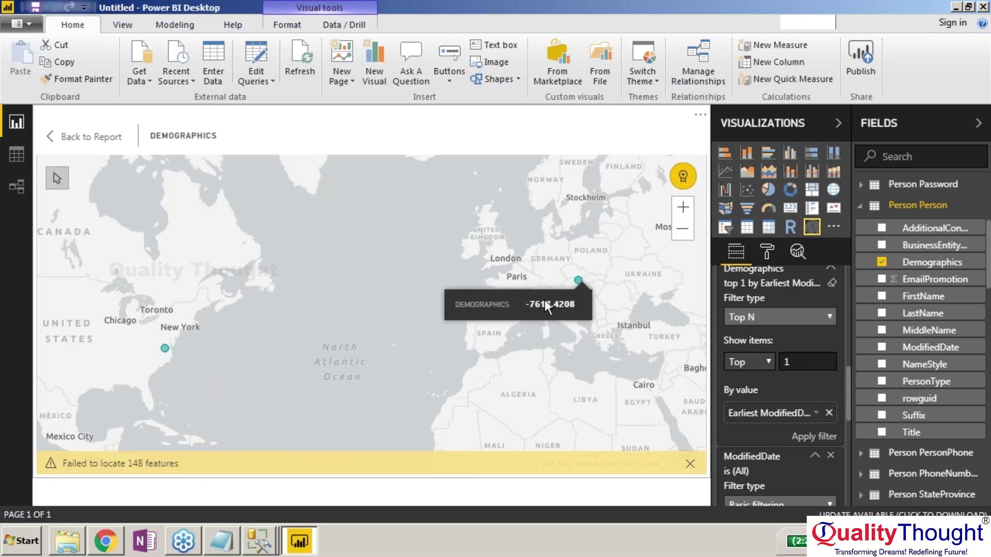
{"action": "mouse_move", "coordinate": [160, 351]}
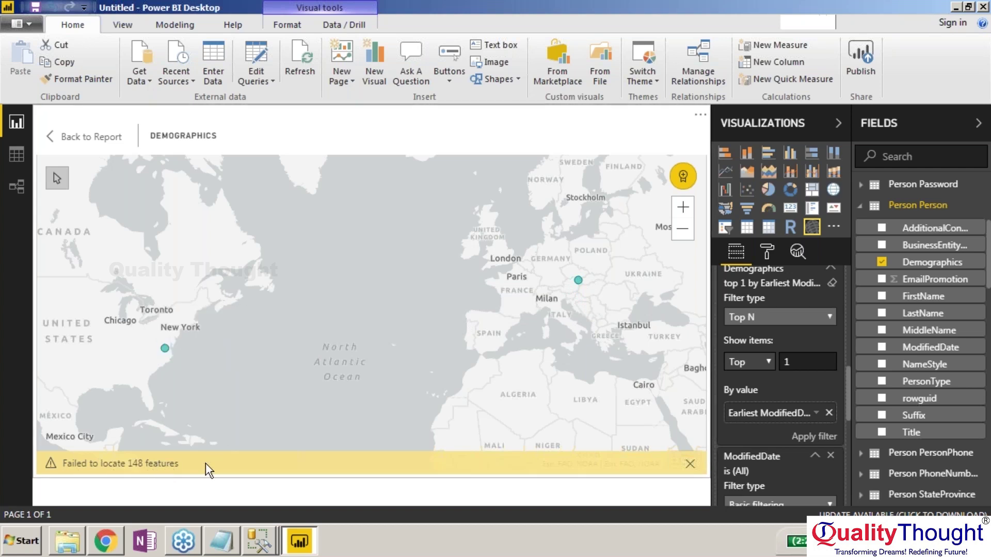
{"action": "left_click", "coordinate": [690, 463]}
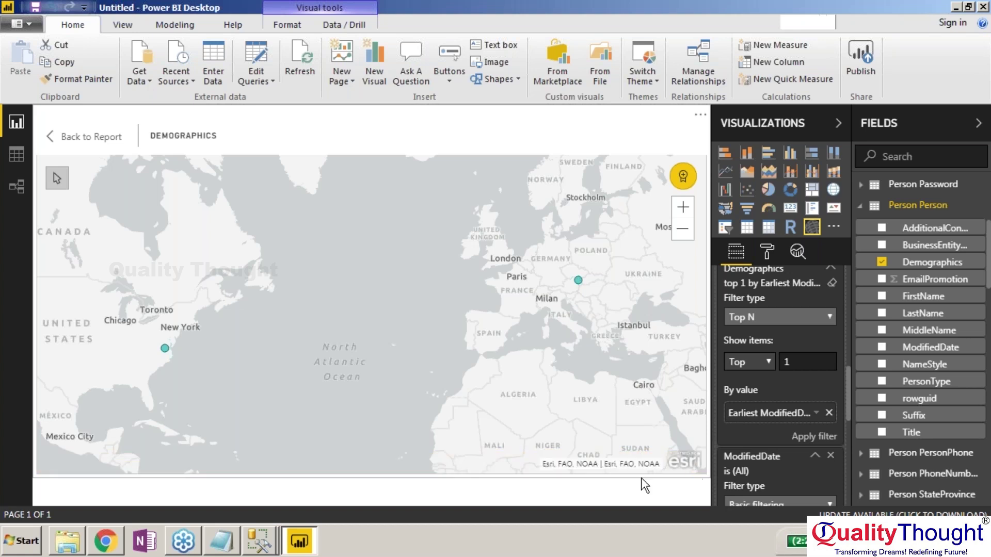
Step: Pan the map back to North America and zoom in on the point near Richmond, Virginia
{"action": "left_click_drag", "start_coordinate": [374, 419], "coordinate": [490, 396]}
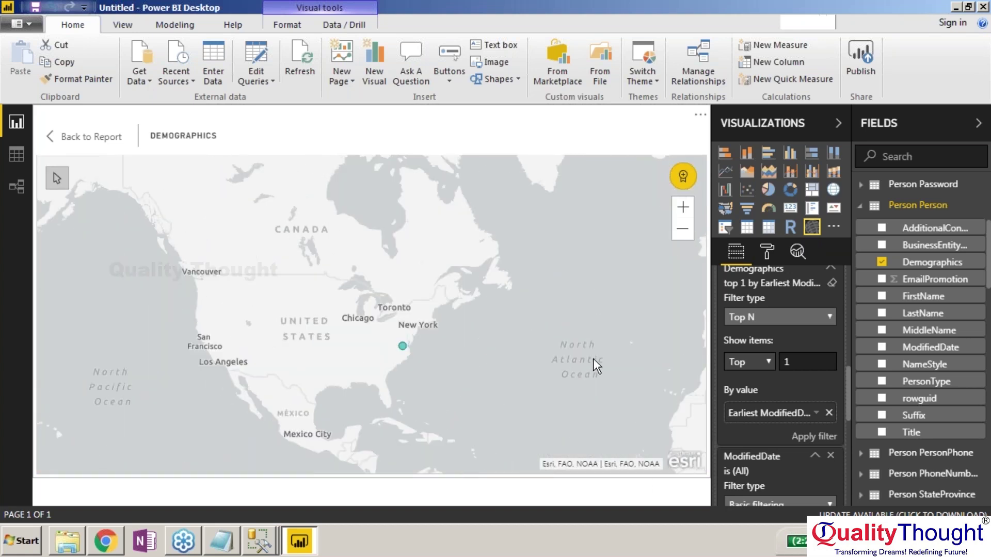
{"action": "left_click_drag", "start_coordinate": [593, 358], "coordinate": [502, 349]}
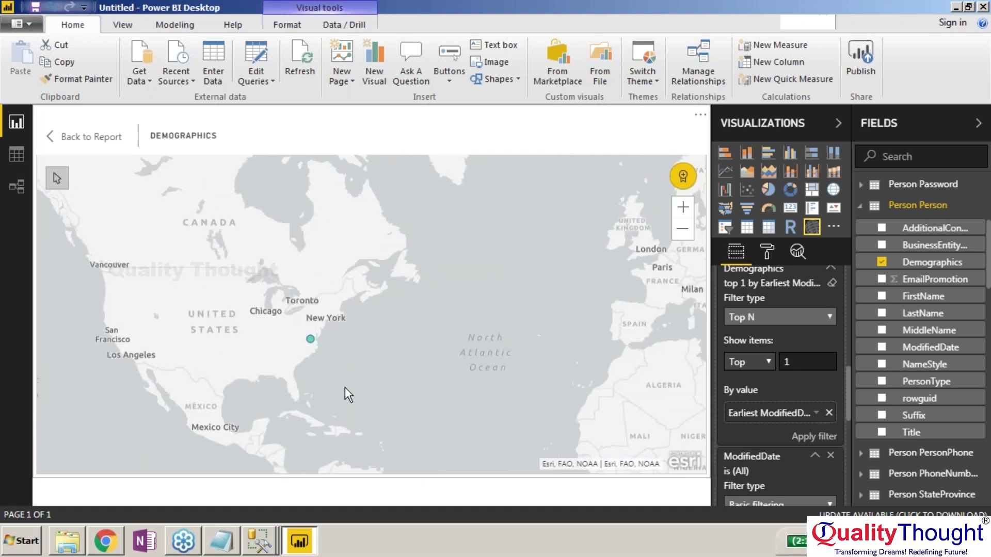
{"action": "left_click_drag", "start_coordinate": [345, 387], "coordinate": [478, 391]}
{"action": "scroll", "coordinate": [391, 362], "scroll_direction": "up", "scroll_amount": 1}
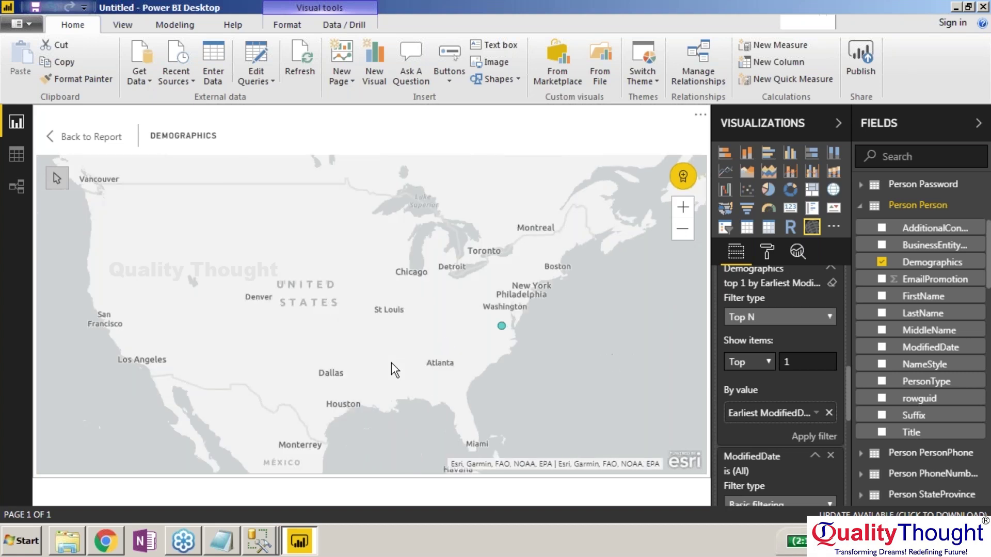
{"action": "scroll", "coordinate": [549, 342], "scroll_direction": "up", "scroll_amount": 1}
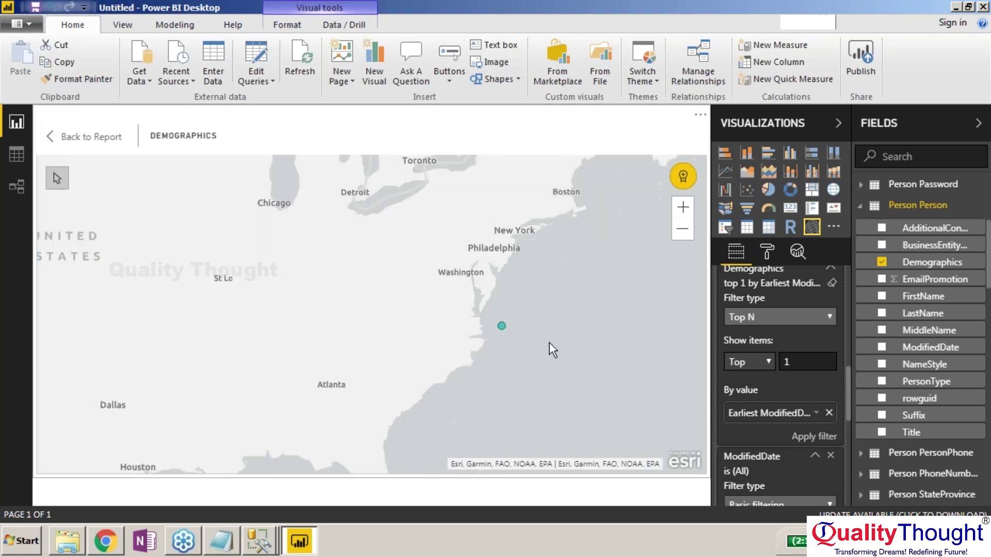
{"action": "scroll", "coordinate": [474, 400], "scroll_direction": "up", "scroll_amount": 1}
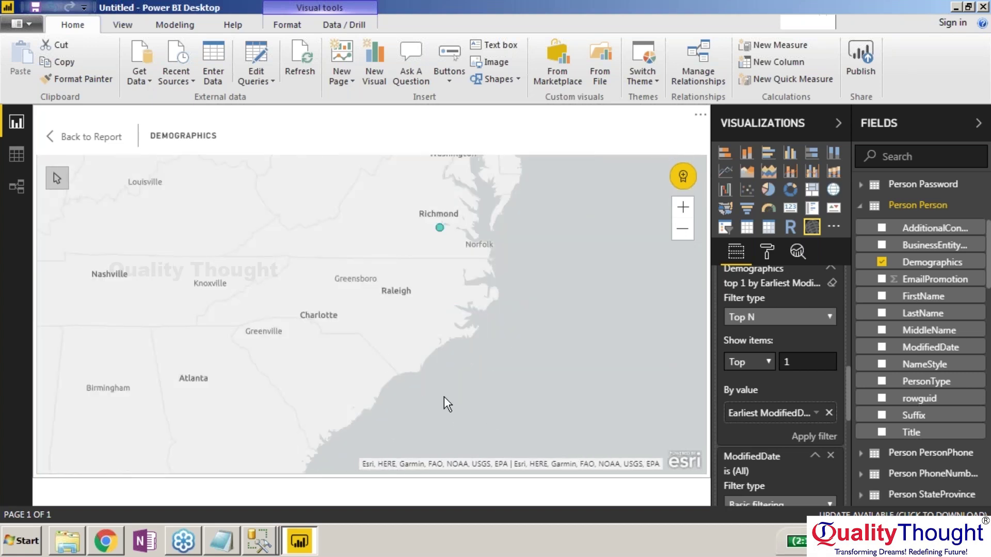
{"action": "mouse_move", "coordinate": [434, 232]}
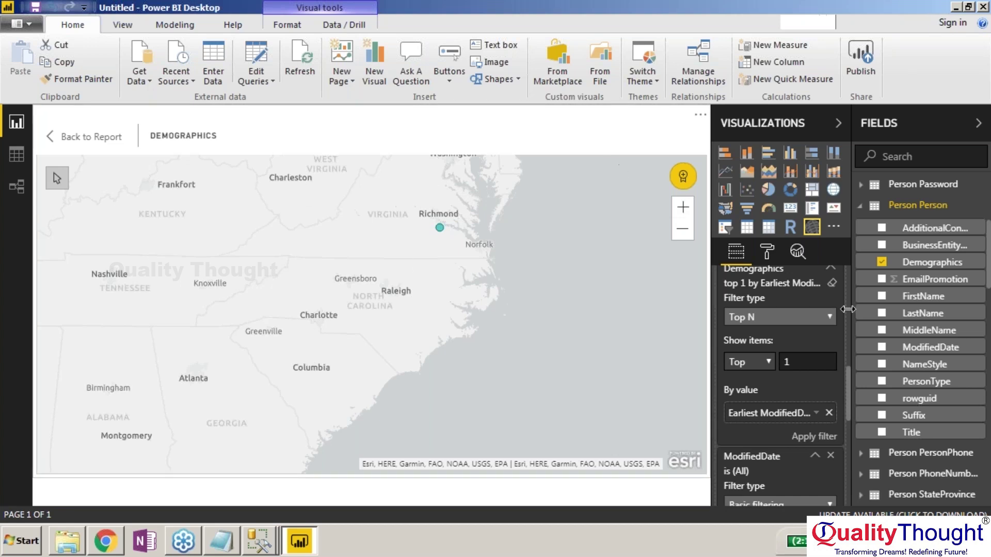
{"action": "left_click_drag", "start_coordinate": [847, 375], "coordinate": [846, 279]}
Step: Collapse the Person Person table and the Fields pane to widen the map and Visualizations pane
{"action": "left_click", "coordinate": [863, 206]}
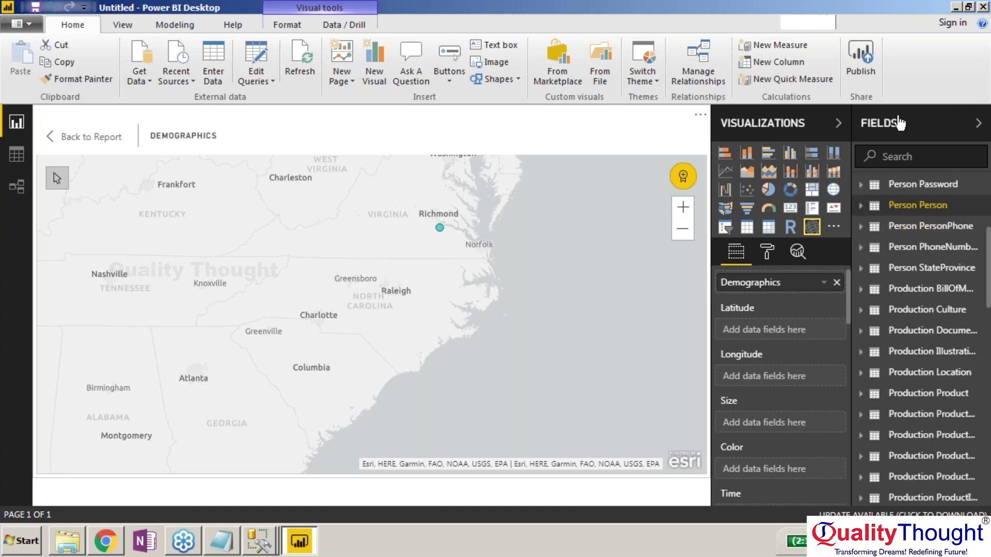
{"action": "left_click", "coordinate": [899, 123]}
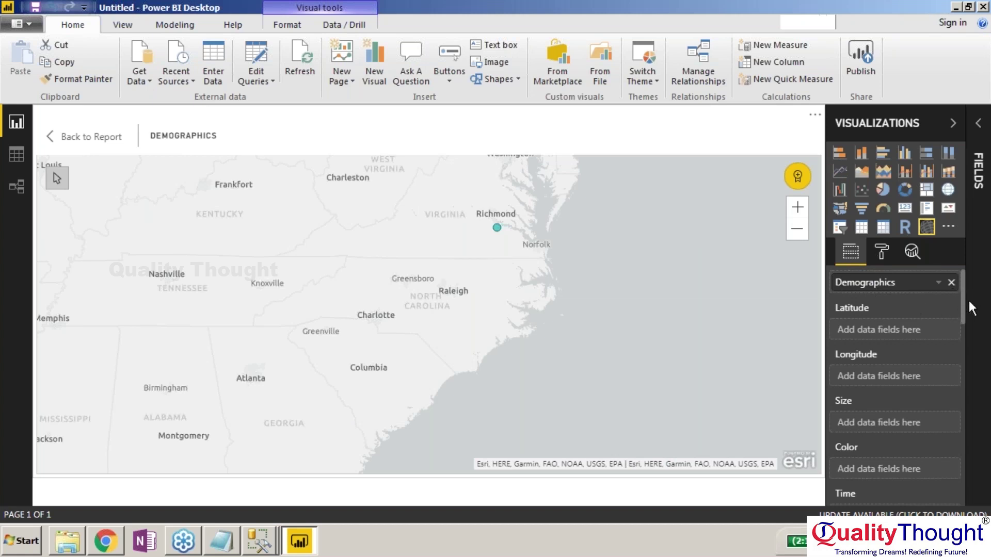
{"action": "left_click_drag", "start_coordinate": [967, 298], "coordinate": [896, 238]}
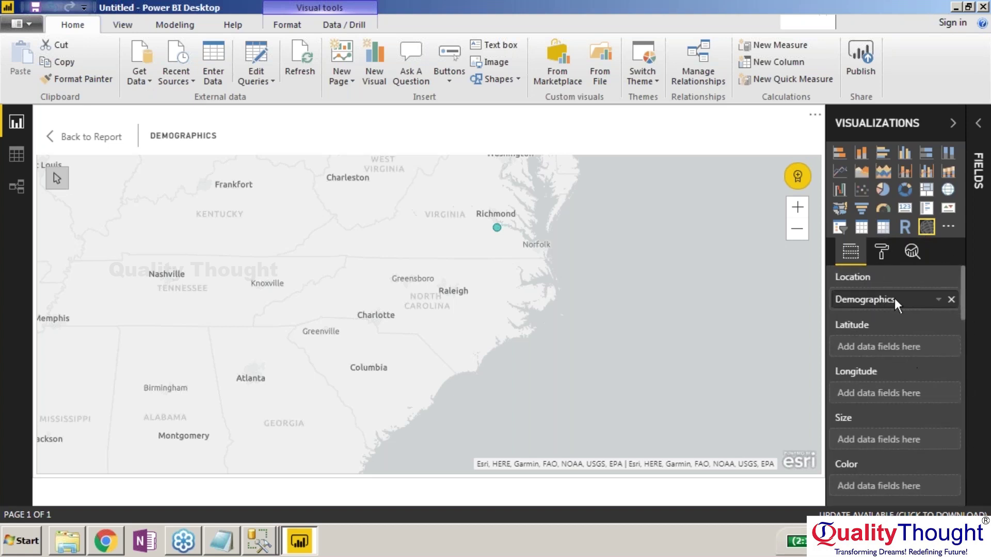
{"action": "left_click_drag", "start_coordinate": [964, 291], "coordinate": [964, 300]}
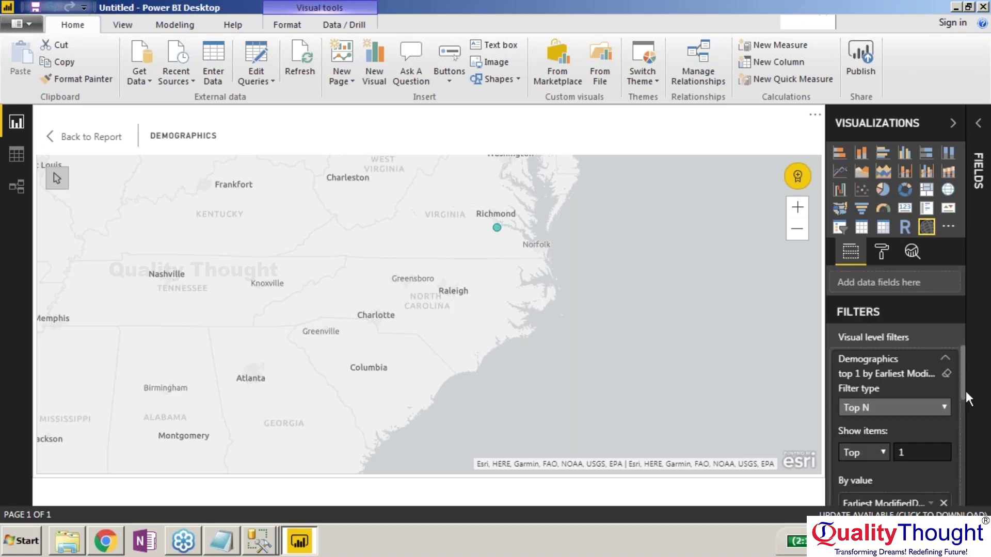
{"action": "left_click_drag", "start_coordinate": [962, 415], "coordinate": [964, 196]}
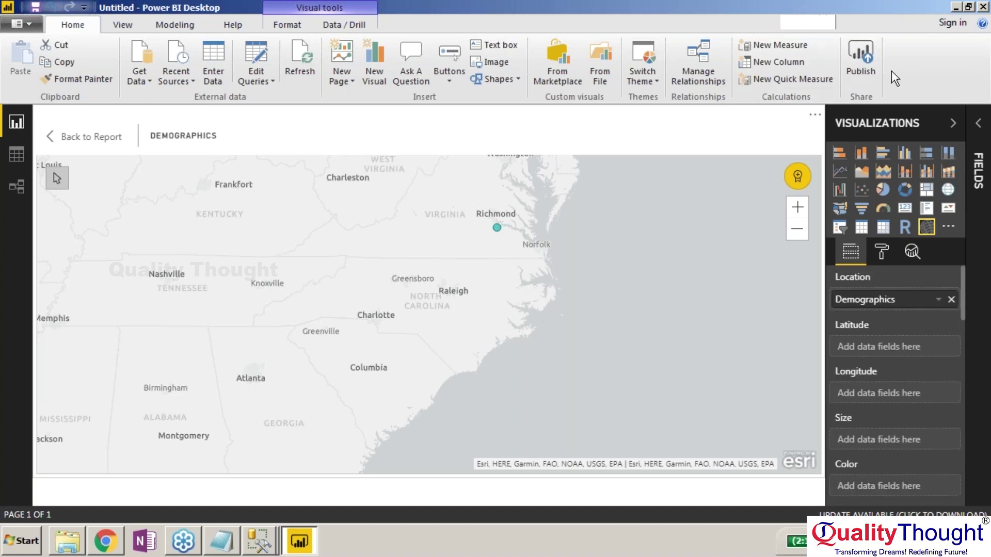